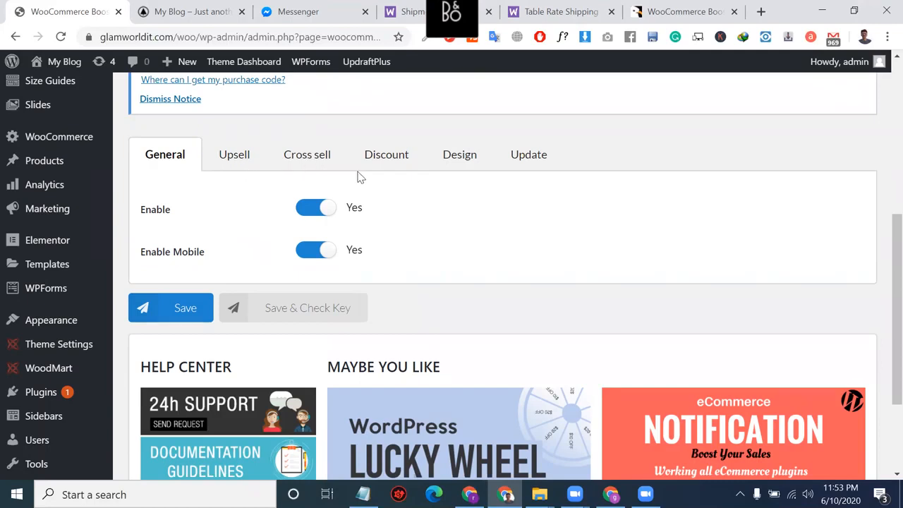
Look through the plugin's Discount, Design and General settings sections.
click(386, 161)
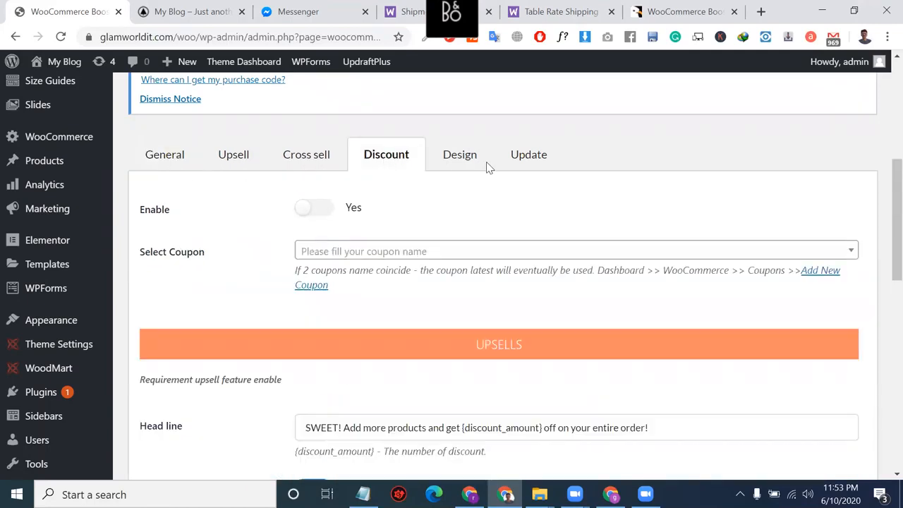
click(470, 164)
scroll(413, 374, down, 2)
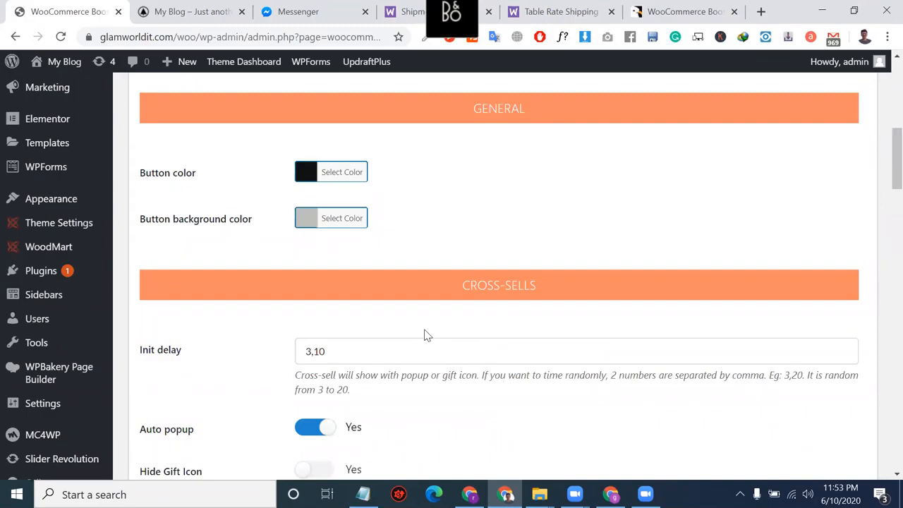
scroll(425, 335, up, 2)
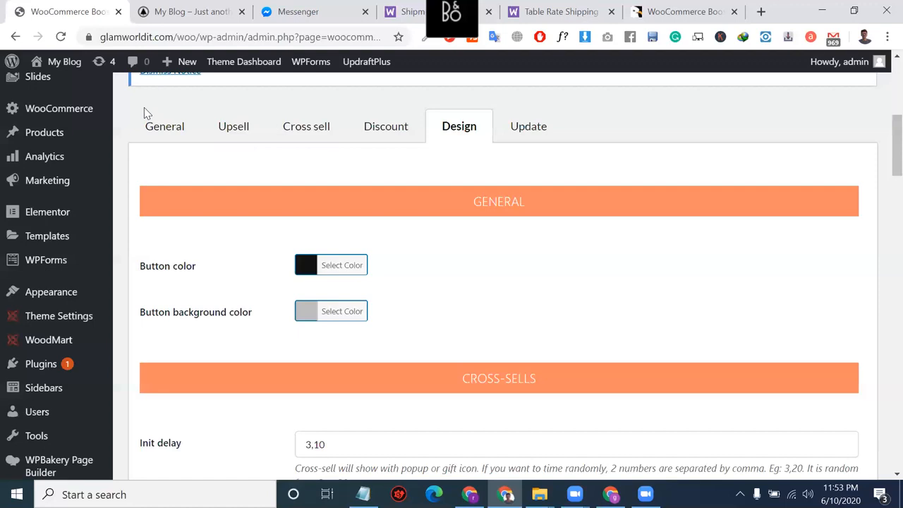
click(168, 132)
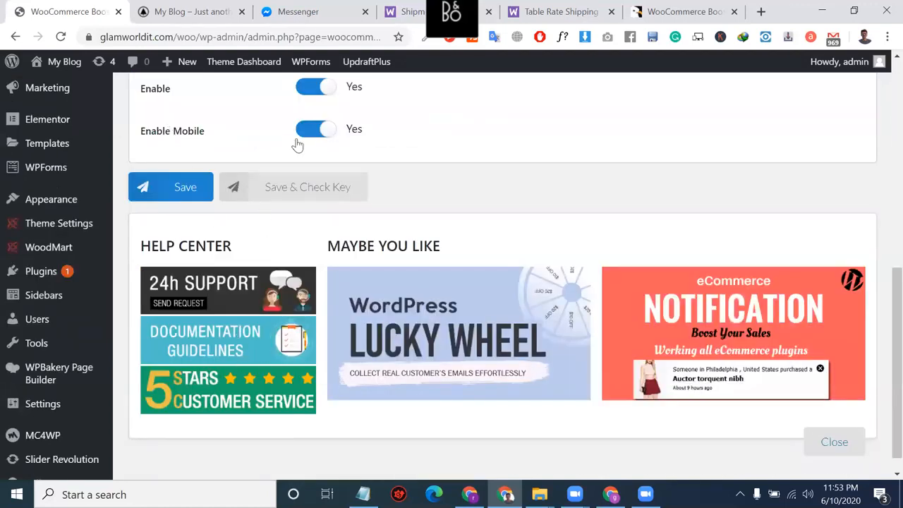
scroll(296, 144, up, 3)
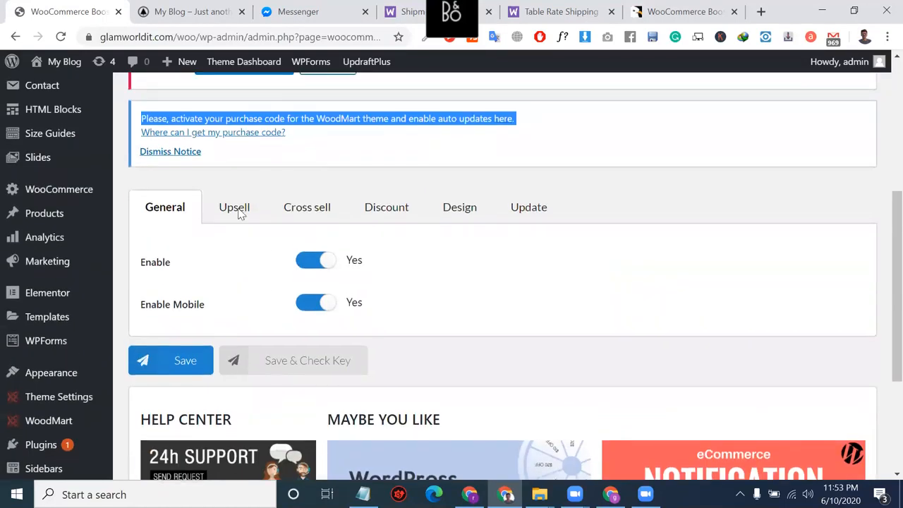
In the Upsell settings, turn on Hide Products Out Of Stock.
click(235, 207)
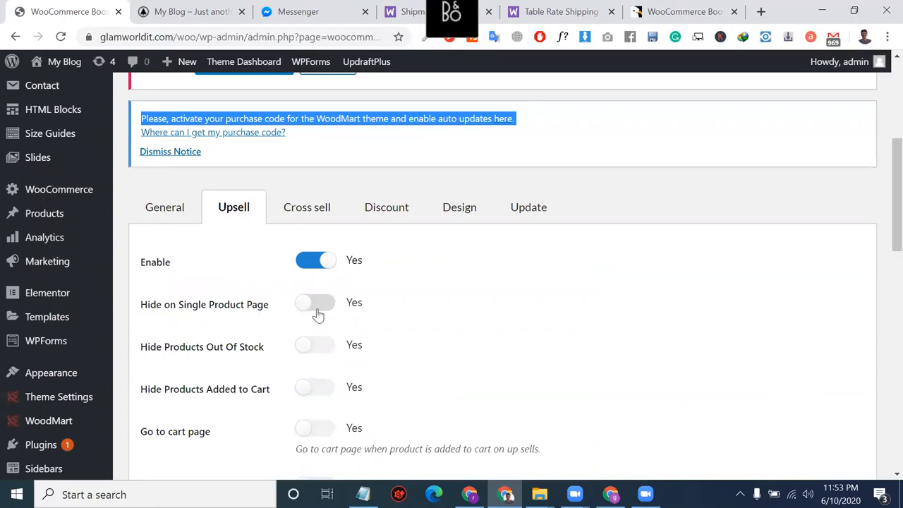
click(319, 353)
triple_click(257, 347)
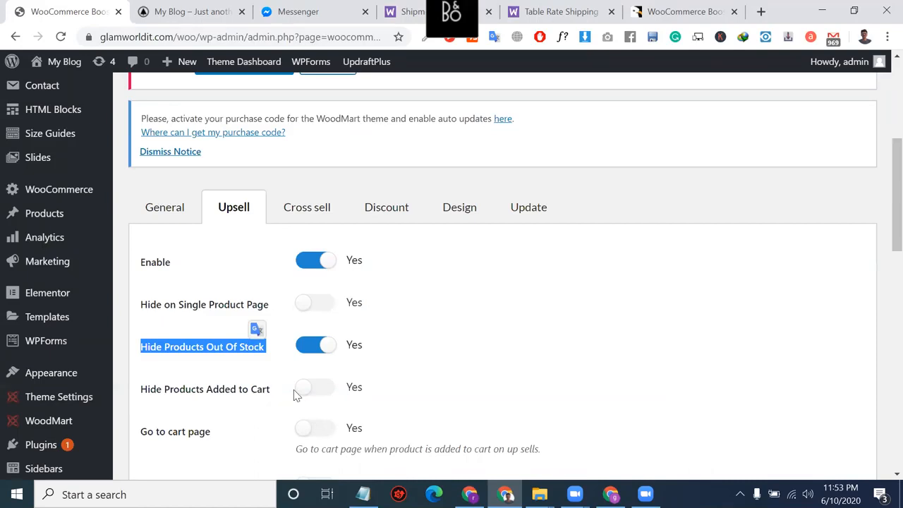
scroll(297, 397, down, 1)
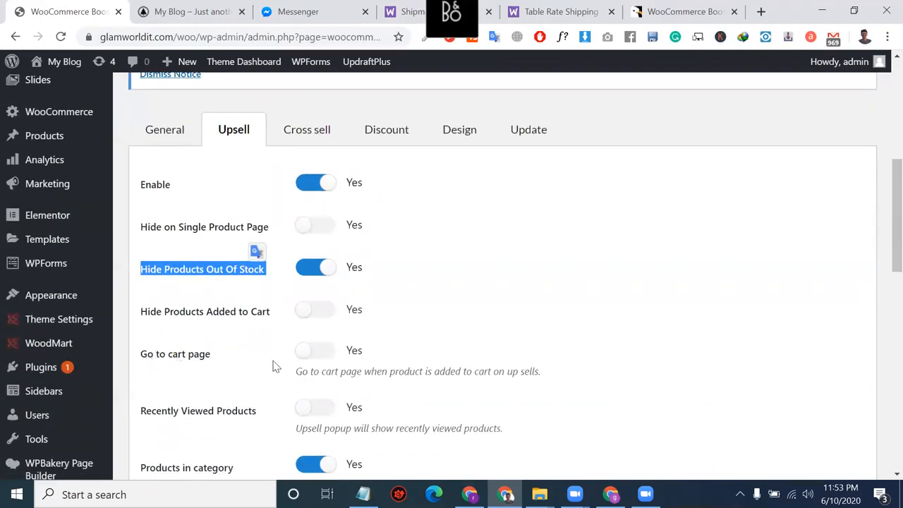
Enable the Go to cart page and Recently Viewed Products options for upsells.
click(317, 354)
scroll(433, 475, down, 1)
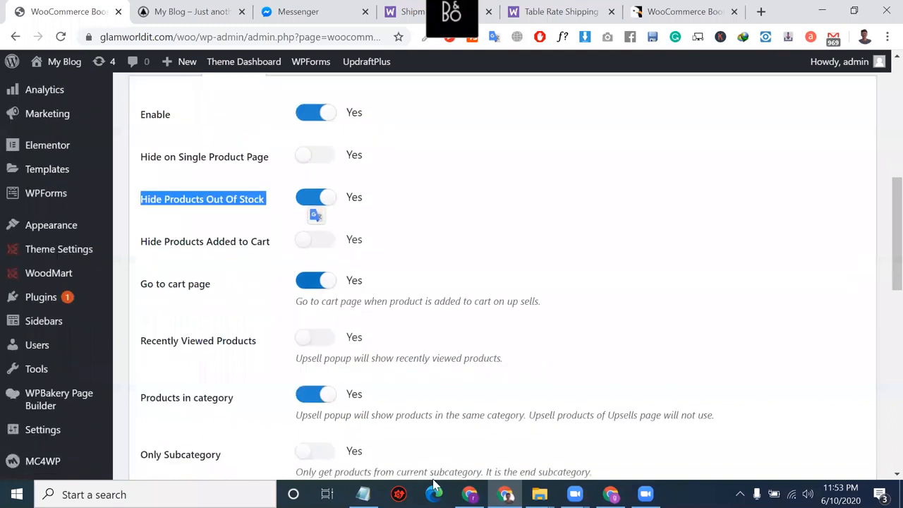
scroll(432, 476, down, 1)
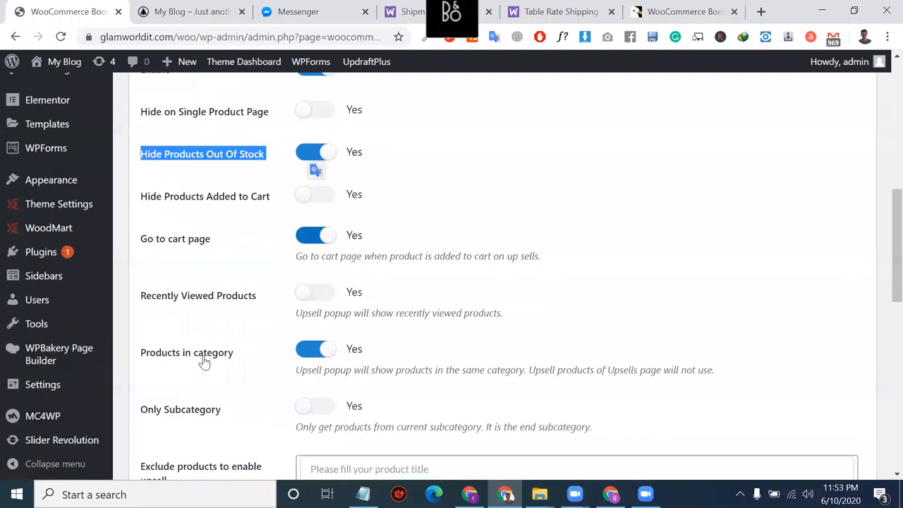
scroll(354, 378, down, 1)
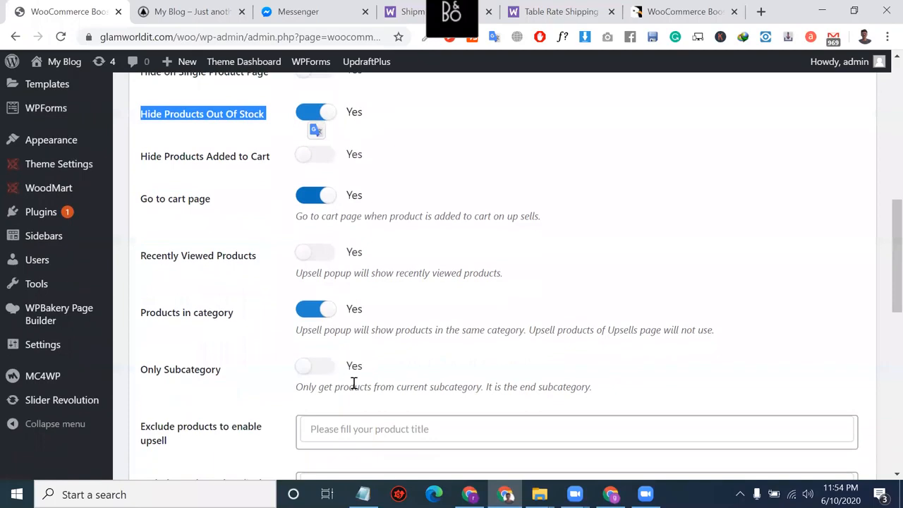
click(307, 257)
scroll(341, 358, down, 1)
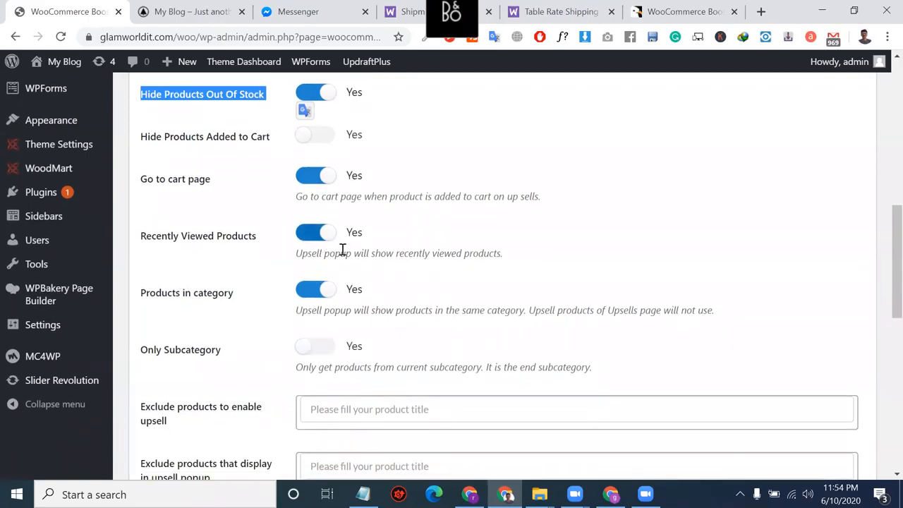
Check the two upsell product exclusion fields without filling them and keep Sort by on Random.
scroll(346, 261, down, 1)
click(328, 361)
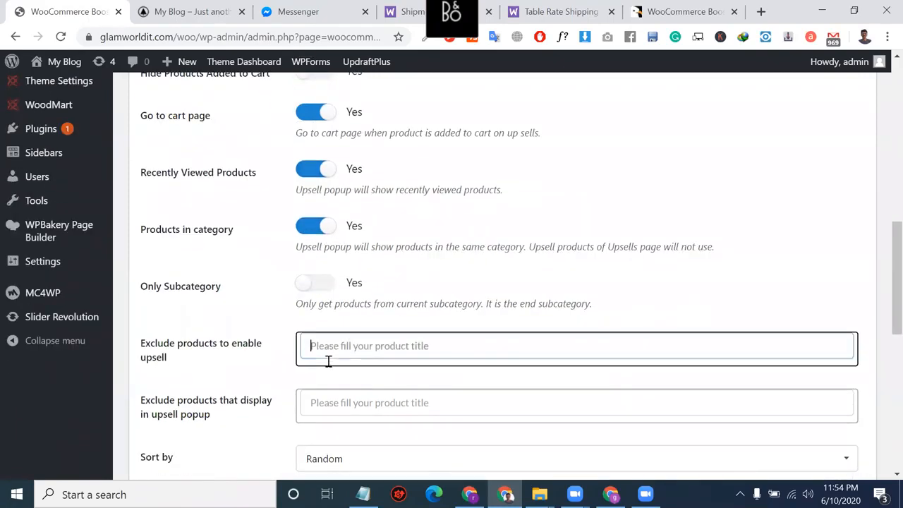
scroll(342, 363, down, 1)
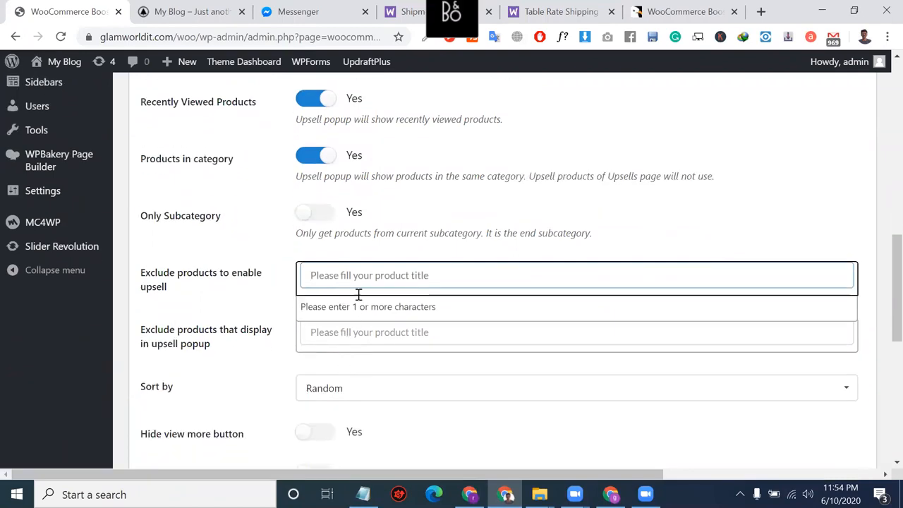
click(361, 283)
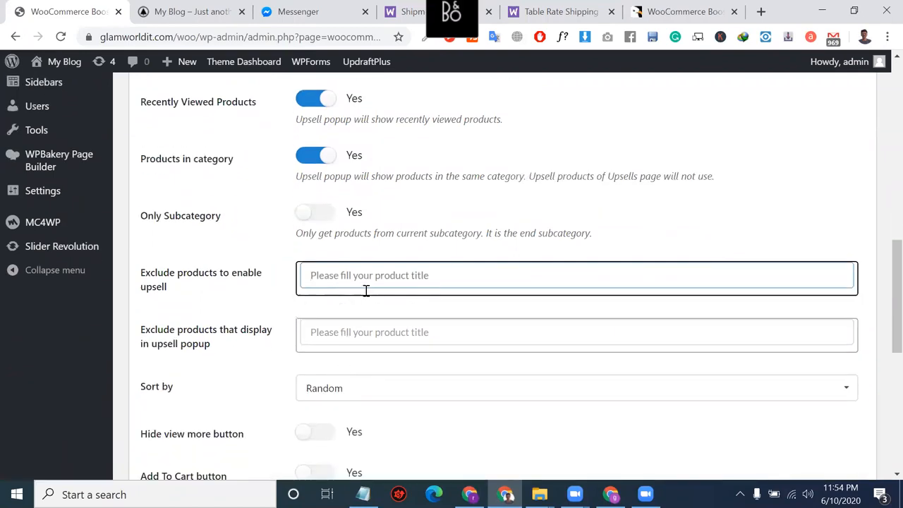
scroll(347, 273, down, 1)
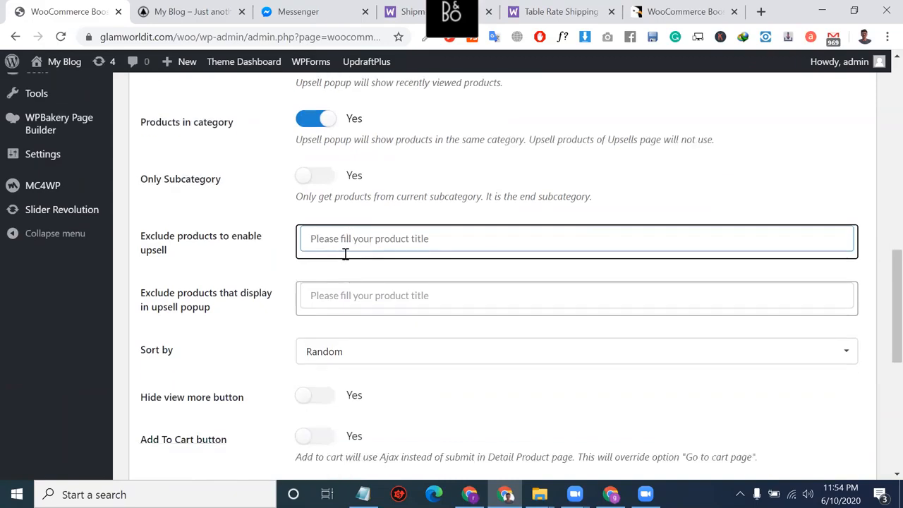
click(361, 301)
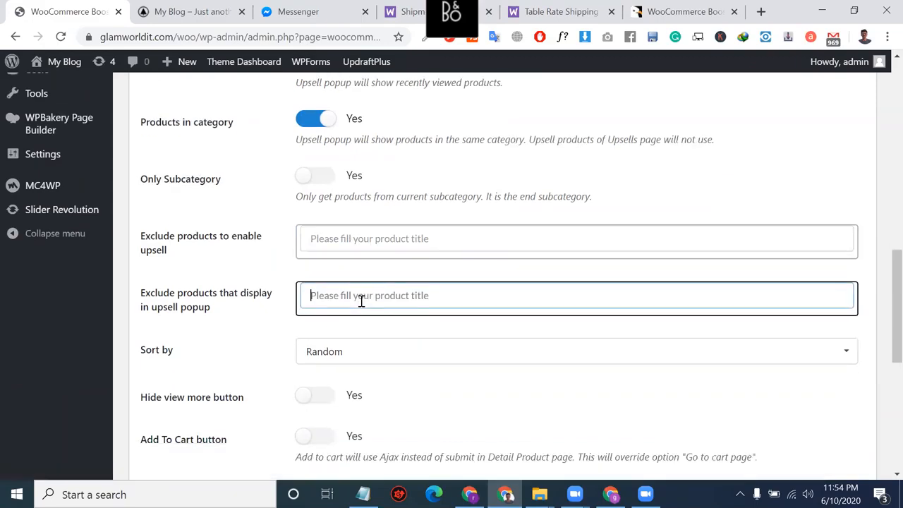
click(355, 361)
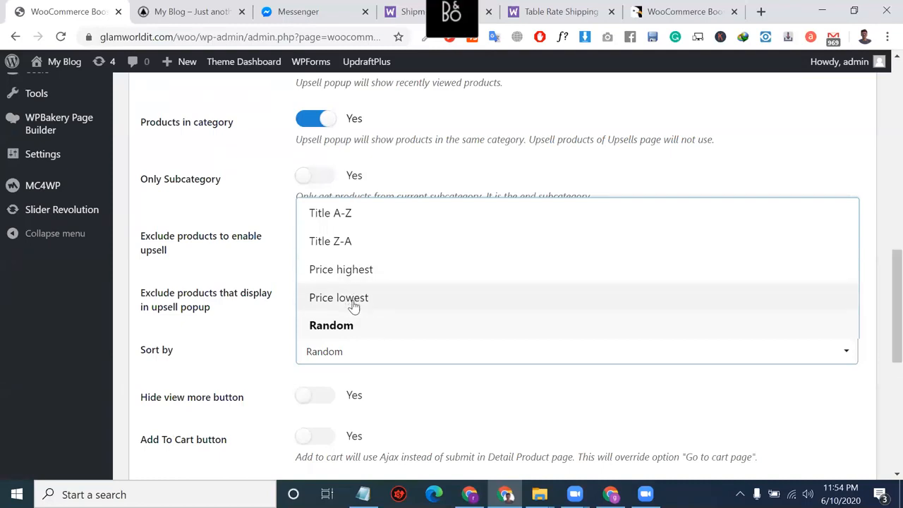
click(355, 337)
Turn on Add To Cart button, Hide view more button and Ajax add to cart for product on up-sell popup.
scroll(369, 458, down, 3)
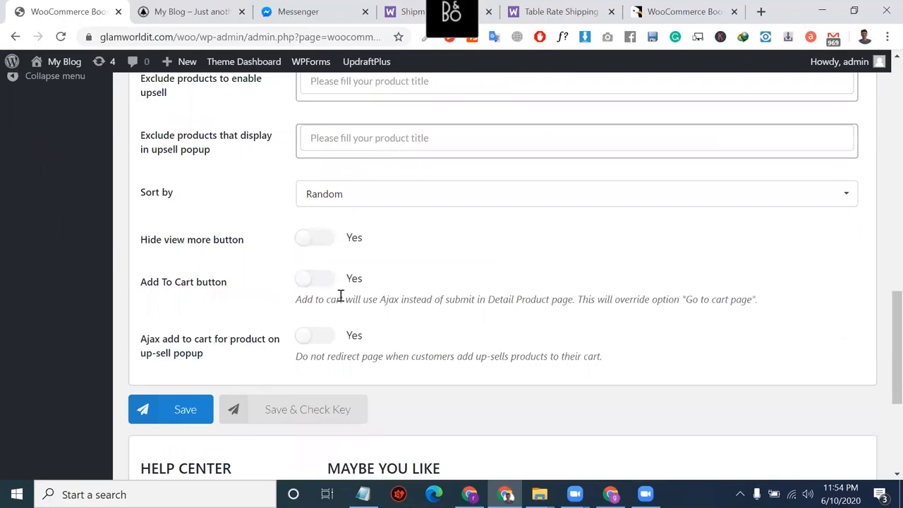
click(318, 283)
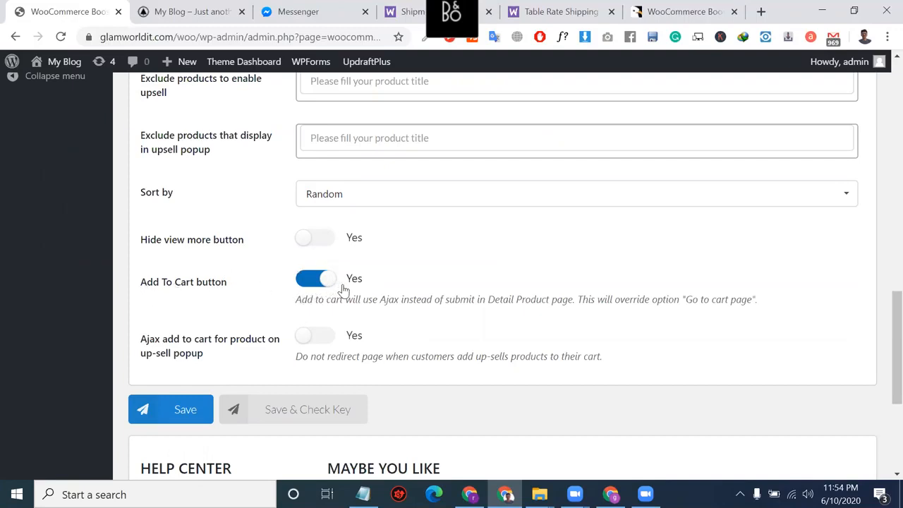
click(321, 244)
scroll(357, 361, down, 1)
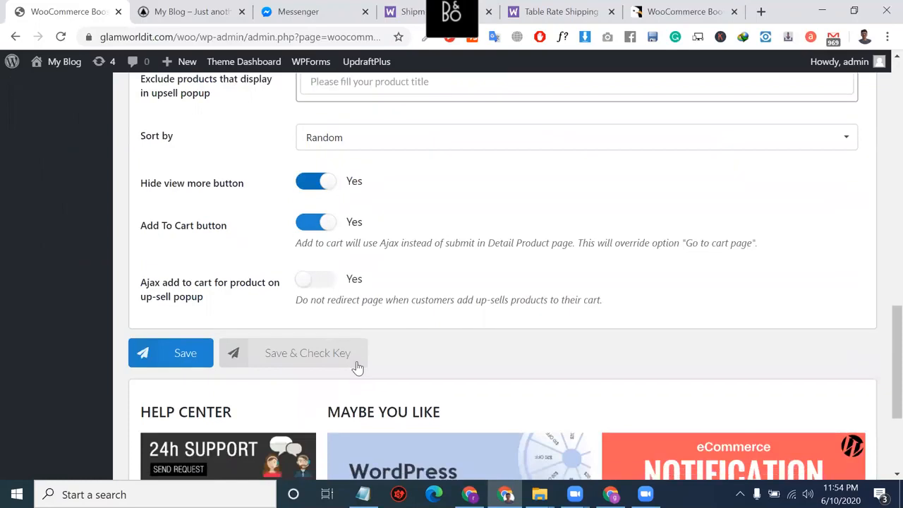
click(316, 282)
Review the upsell options from Enable down to the product exclusion and sorting settings.
scroll(316, 285, up, 10)
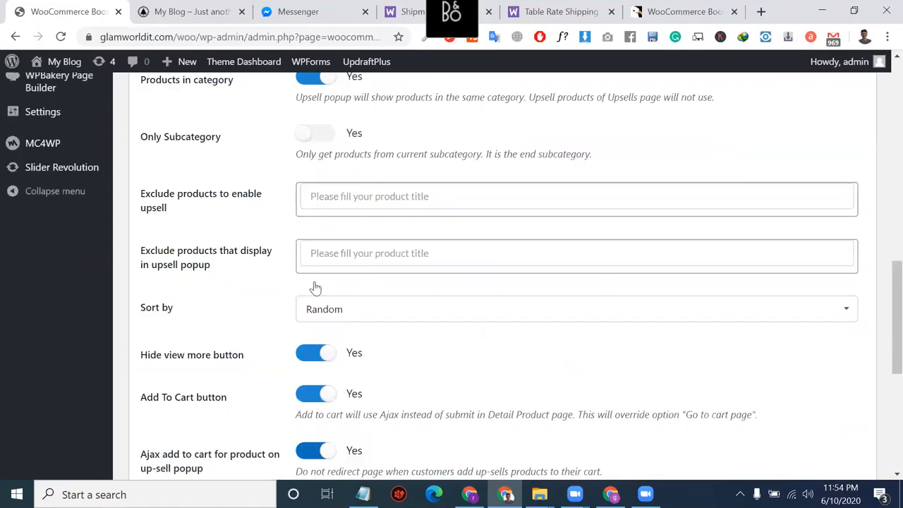
scroll(315, 287, down, 2)
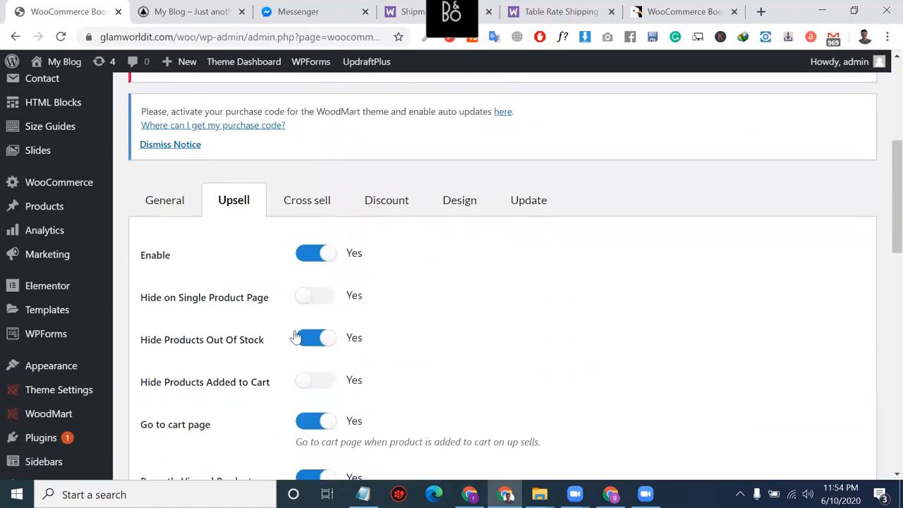
scroll(234, 315, down, 2)
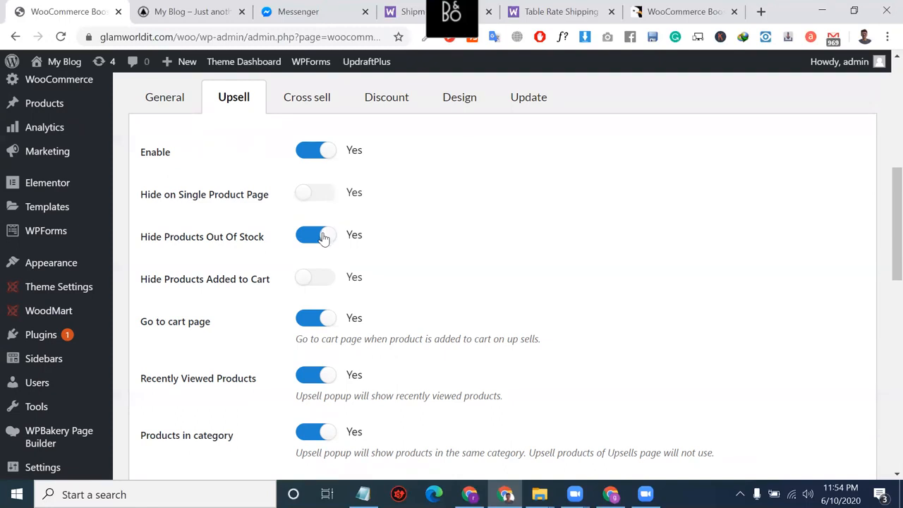
scroll(312, 360, down, 2)
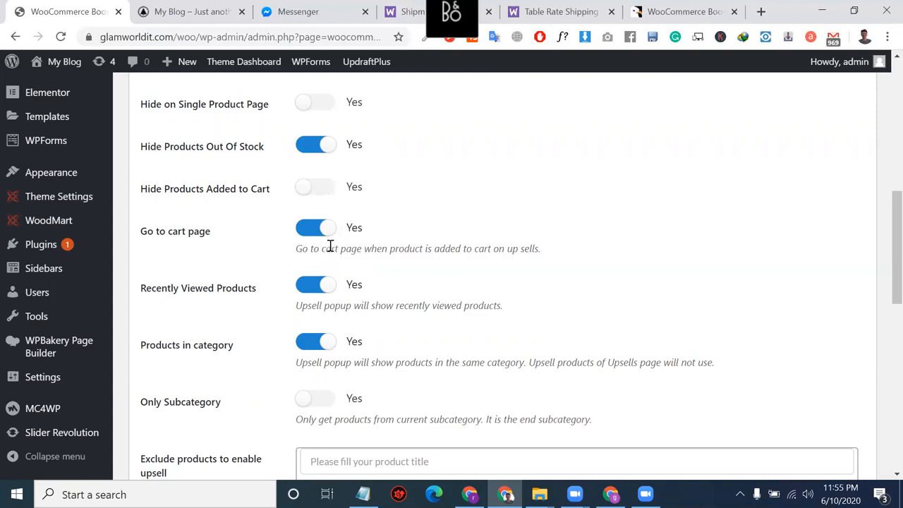
scroll(302, 287, down, 1)
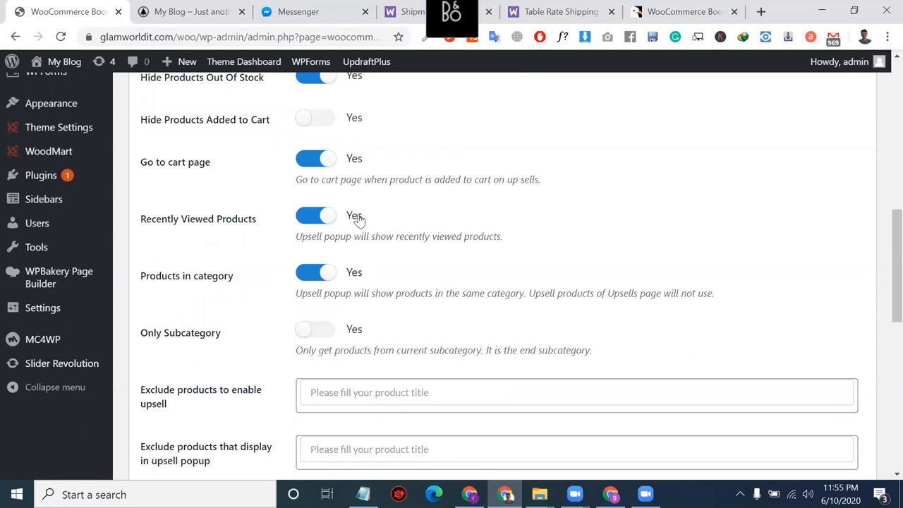
scroll(338, 297, down, 1)
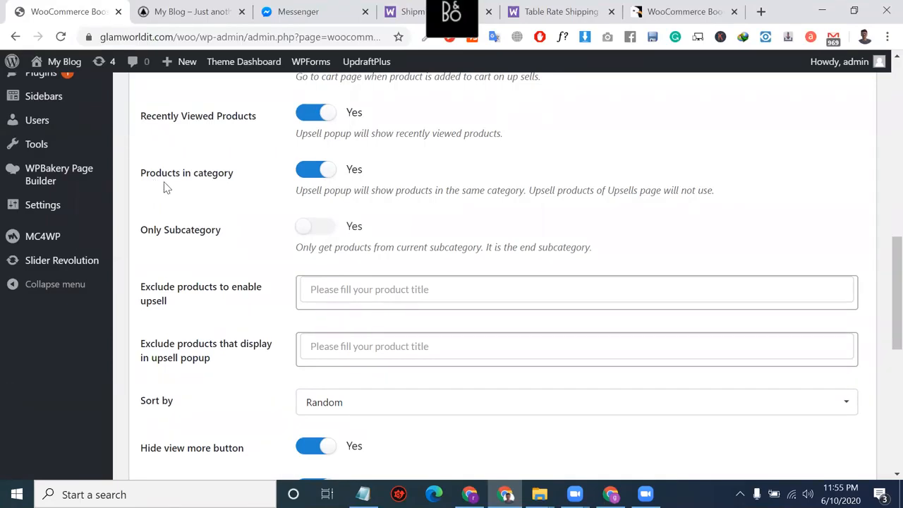
Switch to the storefront, open the High Quality Pressure Rainfall Shower Head product from the Shop page and add it to the cart.
click(163, 6)
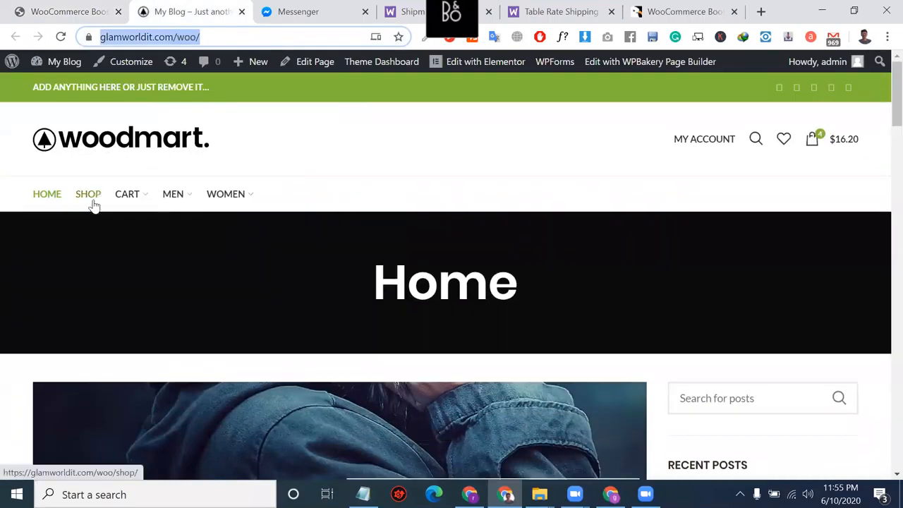
click(93, 203)
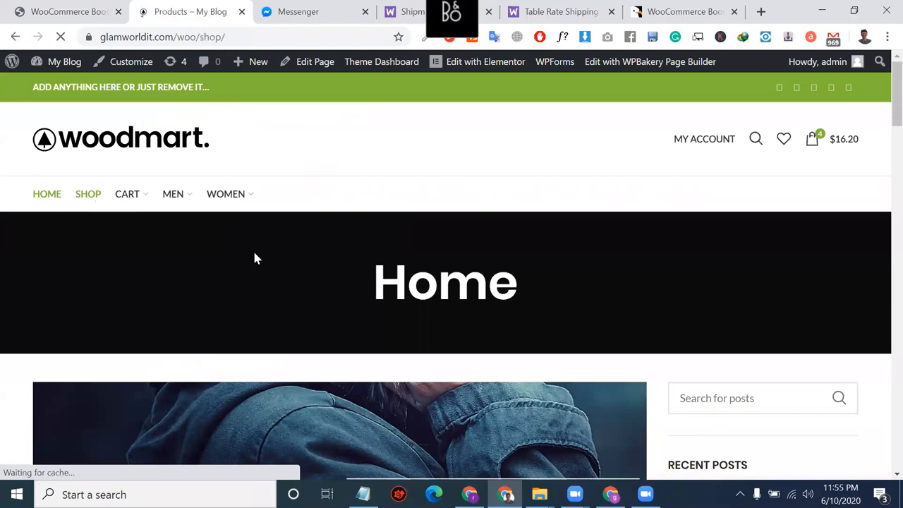
scroll(256, 258, down, 6)
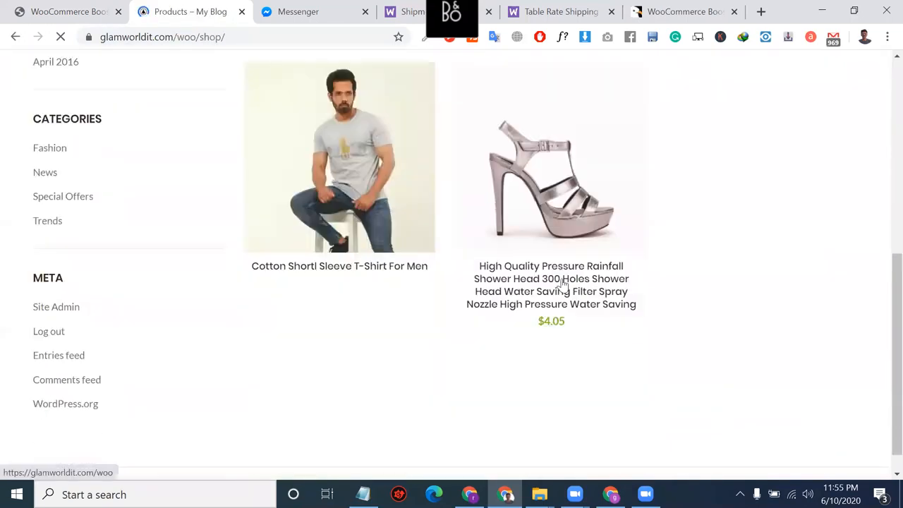
click(565, 236)
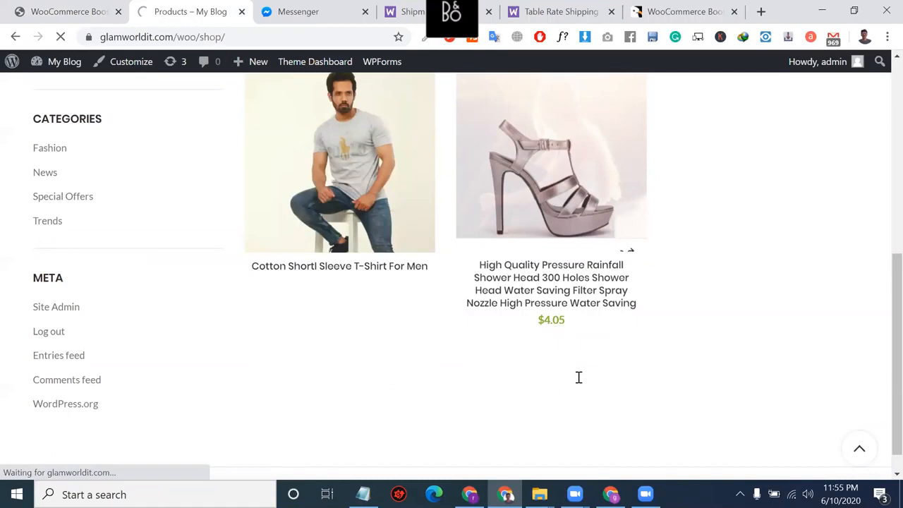
scroll(463, 322, down, 5)
click(471, 324)
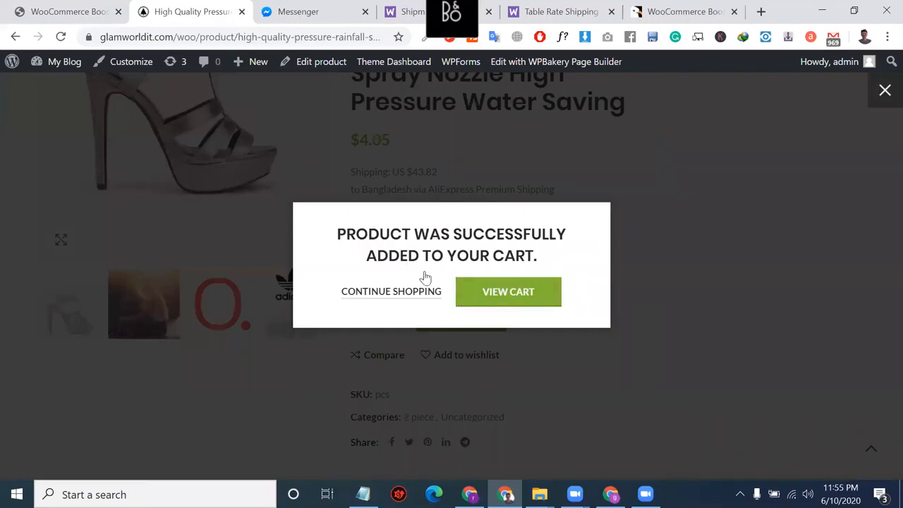
triple_click(463, 255)
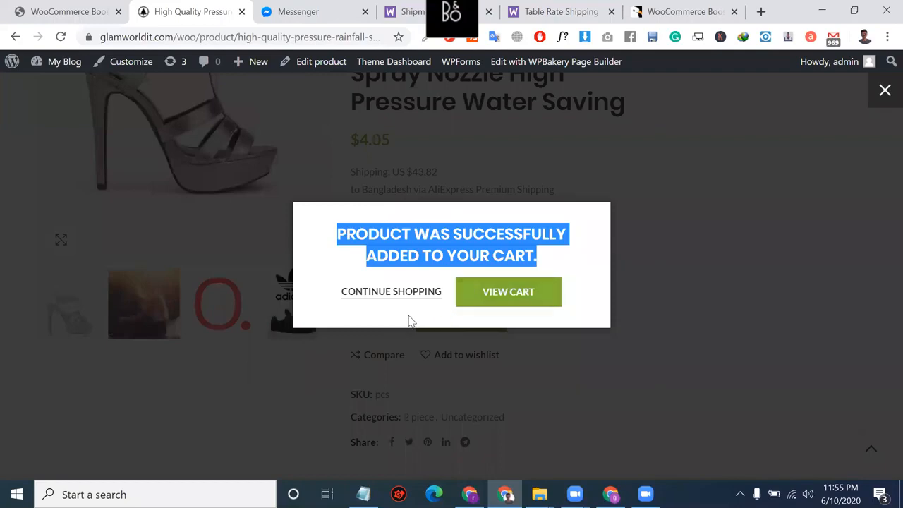
Return to the plugin's upsell settings and check the Exclude products to enable upsell field and the Sort by choices.
click(106, 9)
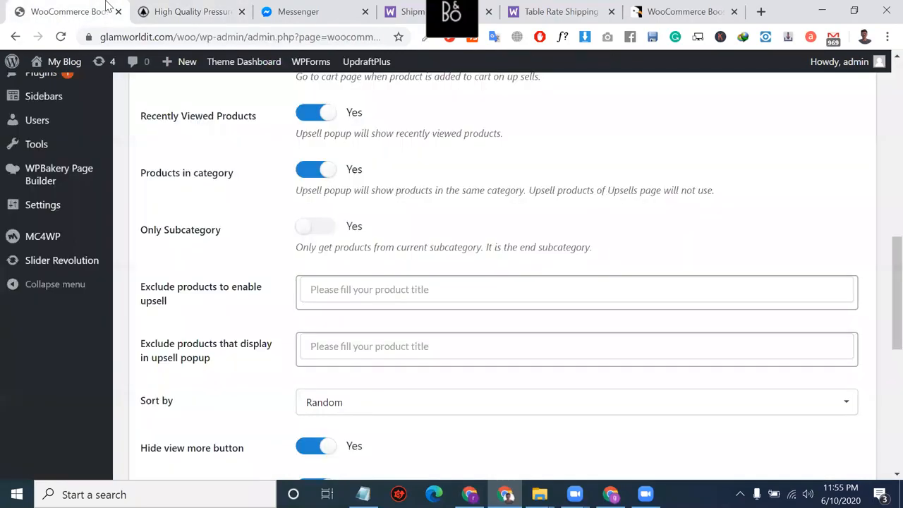
click(334, 285)
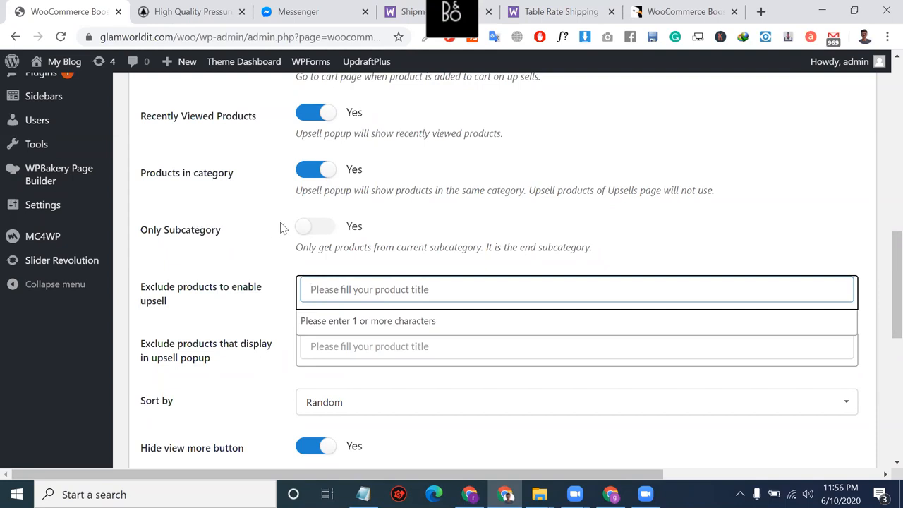
scroll(309, 243, down, 1)
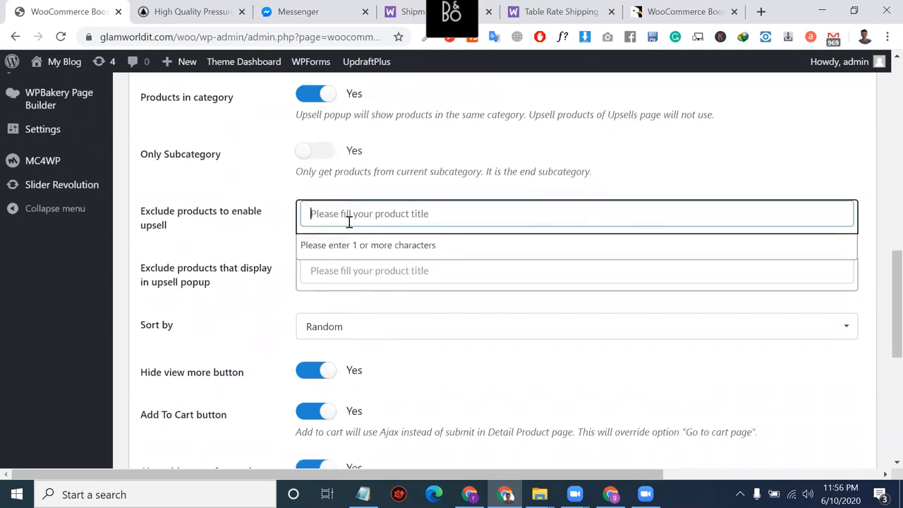
click(349, 221)
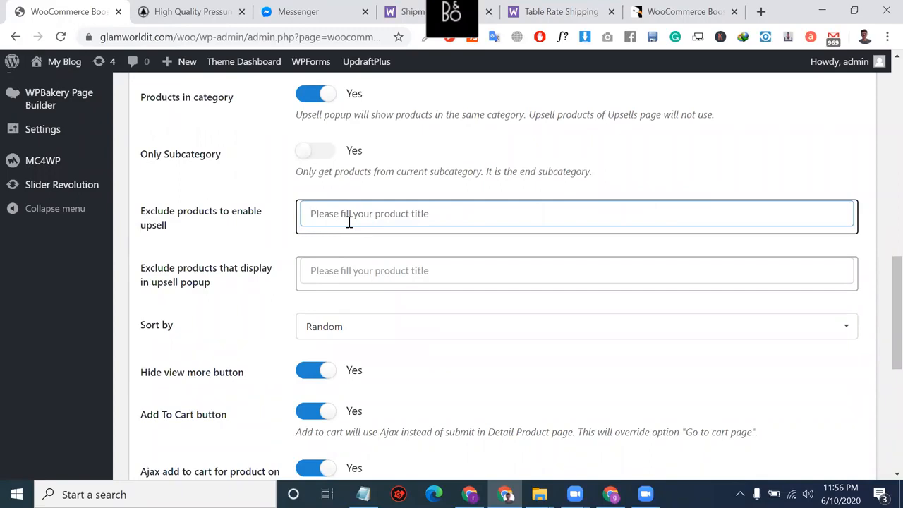
click(358, 322)
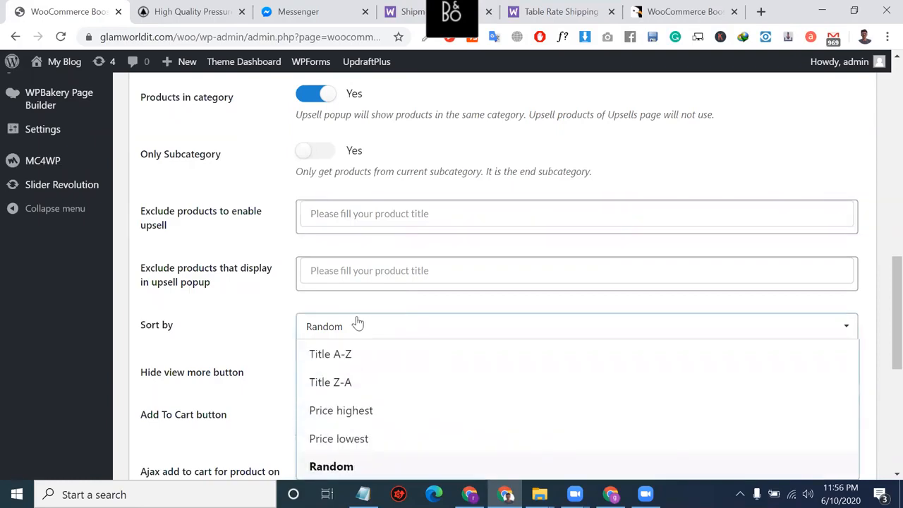
Save the upsell settings with Sort by left on Random.
scroll(218, 318, down, 3)
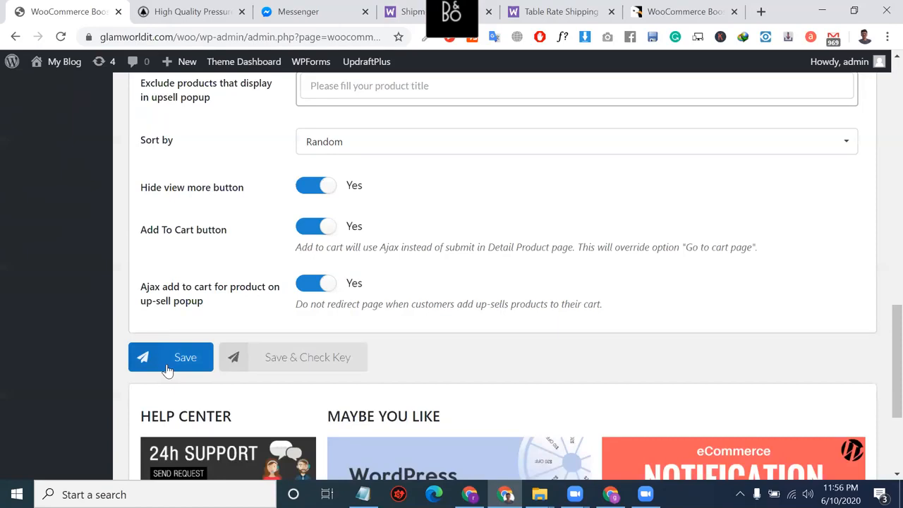
click(268, 366)
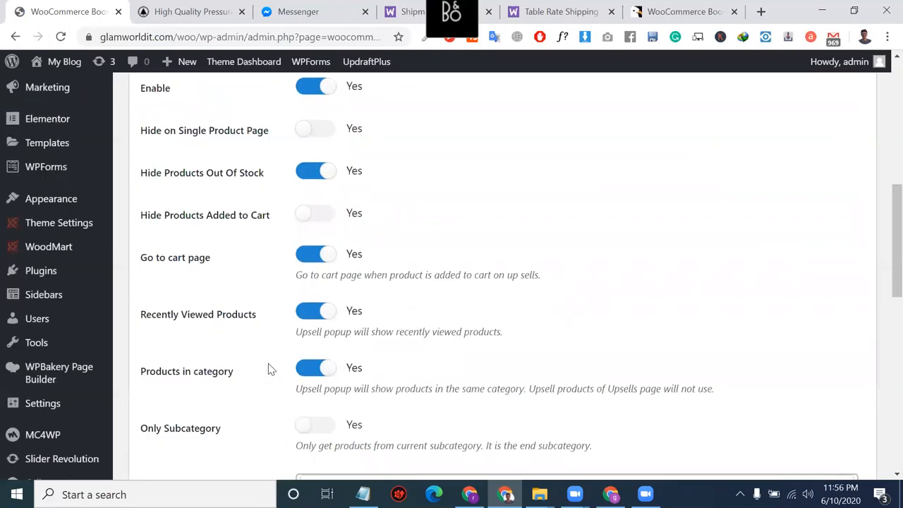
scroll(268, 368, down, 9)
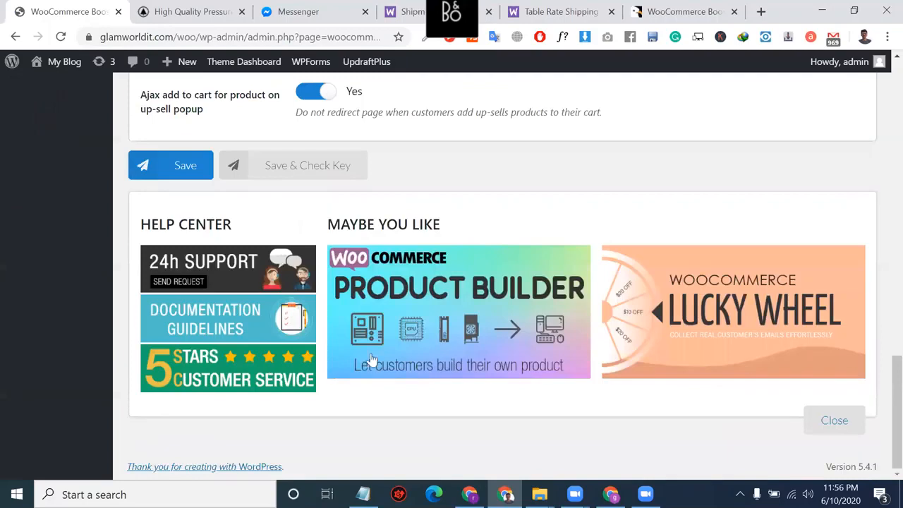
scroll(324, 293, up, 1)
scroll(325, 292, up, 4)
Switch to the storefront product page, dismiss the added-to-cart popup, reload the page and add the product to the cart again.
click(210, 10)
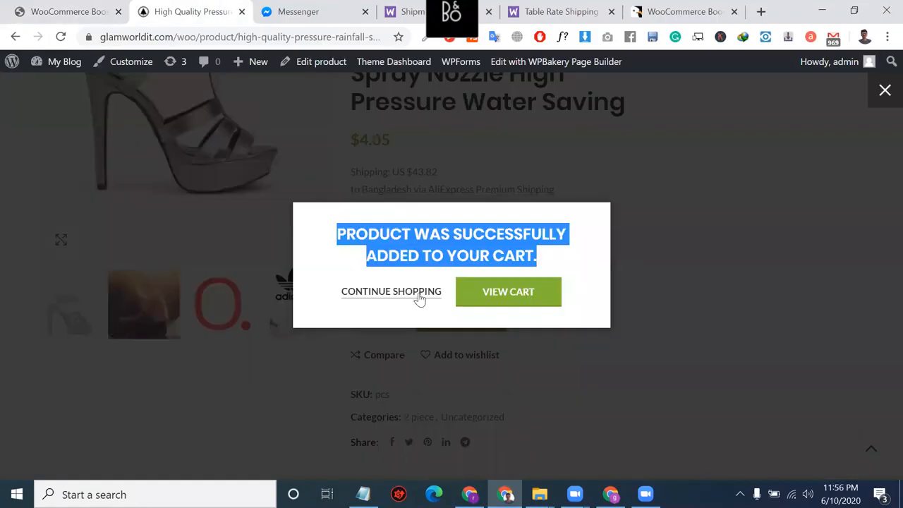
click(883, 91)
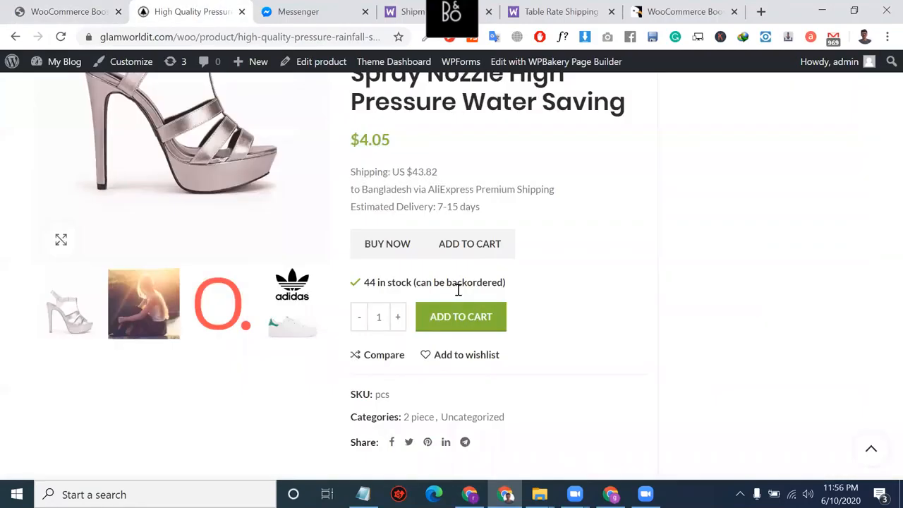
click(62, 42)
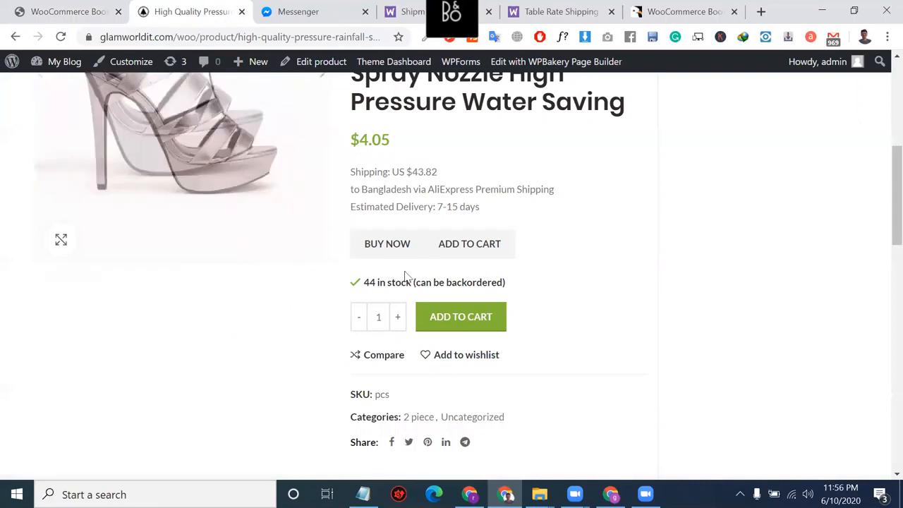
click(490, 331)
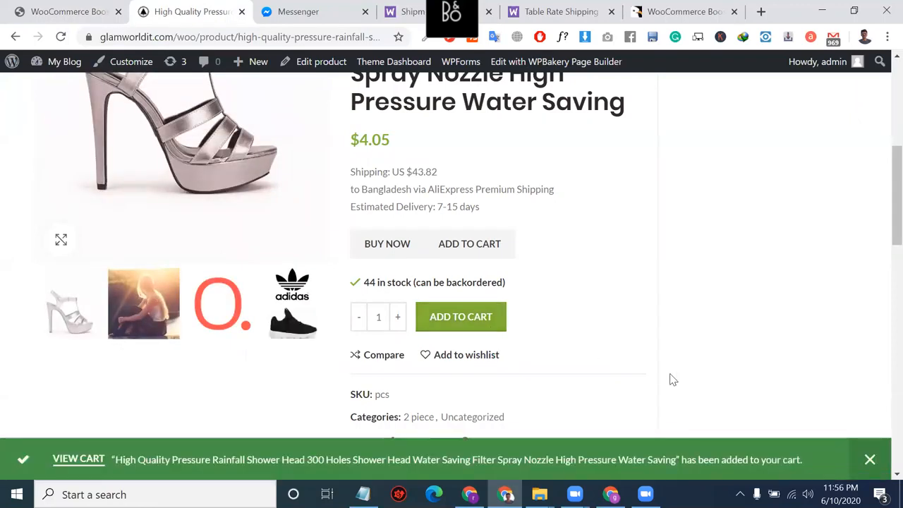
View the cart, examine its product line and totals, and go back to the product page.
click(78, 459)
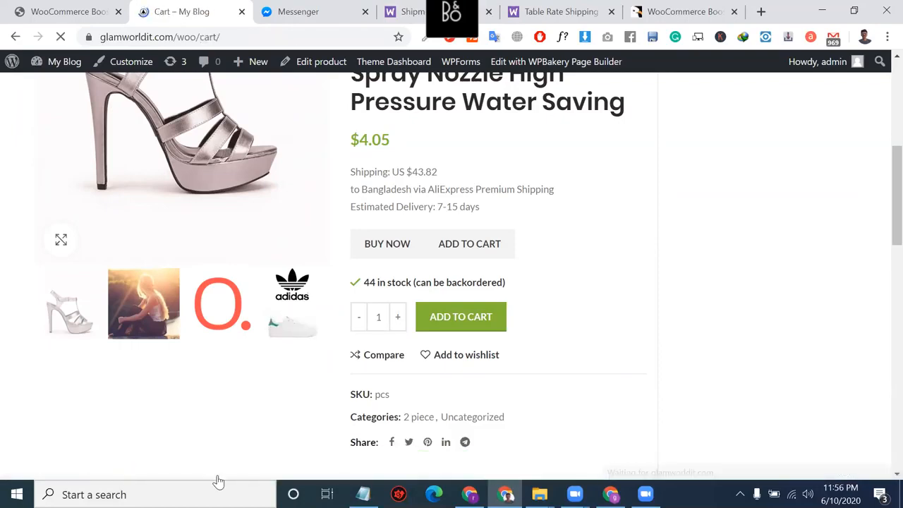
scroll(256, 477, down, 5)
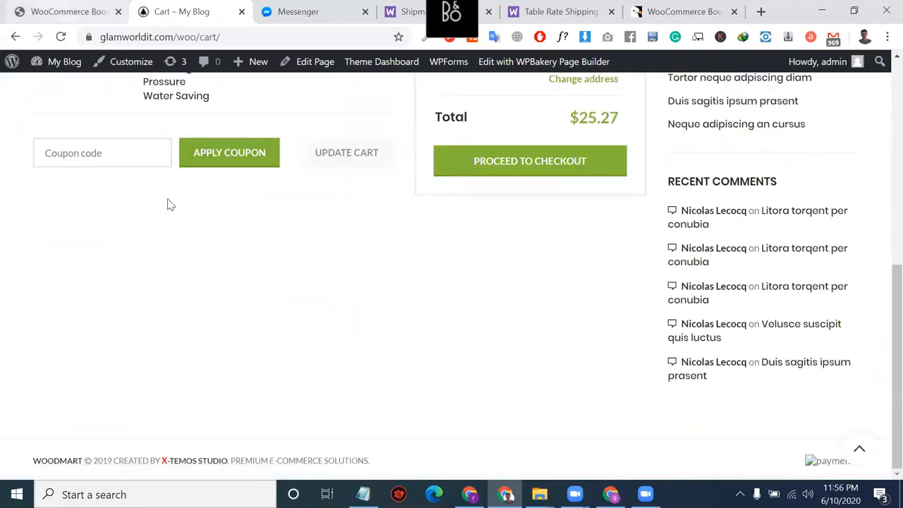
scroll(159, 215, up, 3)
scroll(157, 219, up, 1)
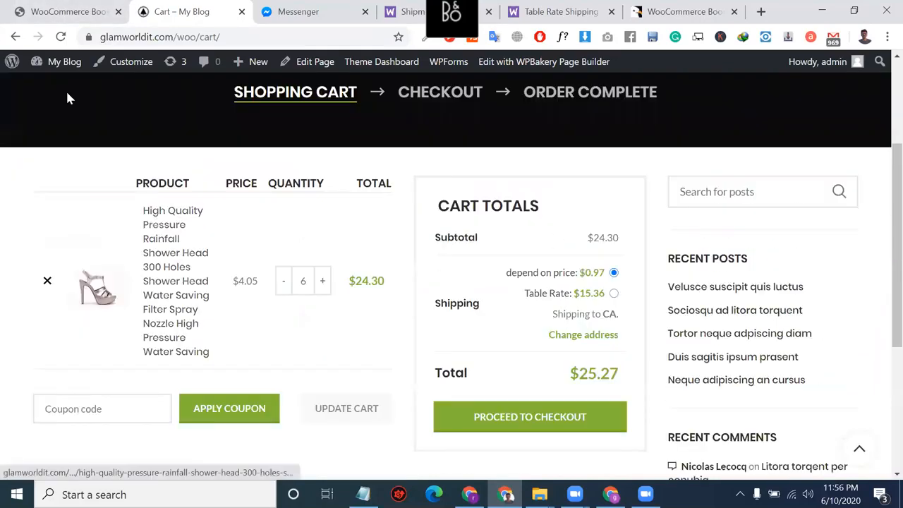
click(15, 37)
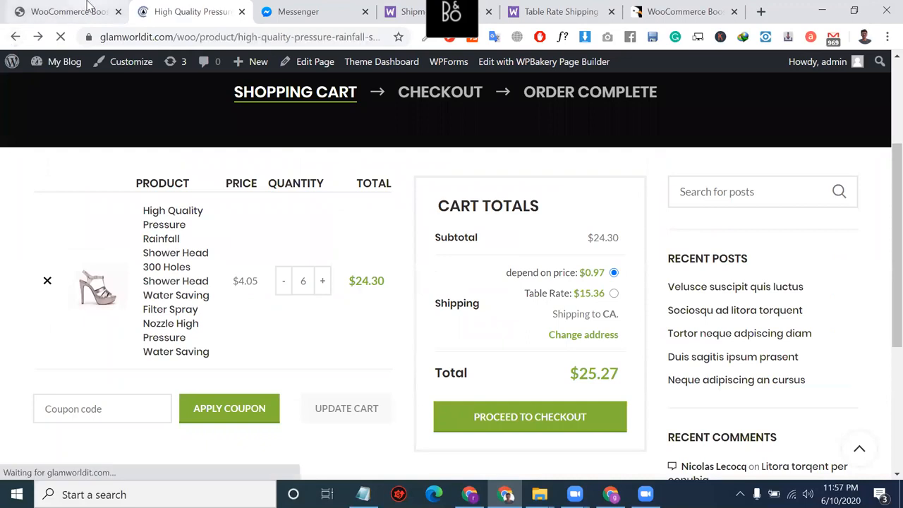
Switch back to the plugin settings and review the upsell options, including the product exclusion field, once more.
key(ctrl+shift+Tab)
click(383, 198)
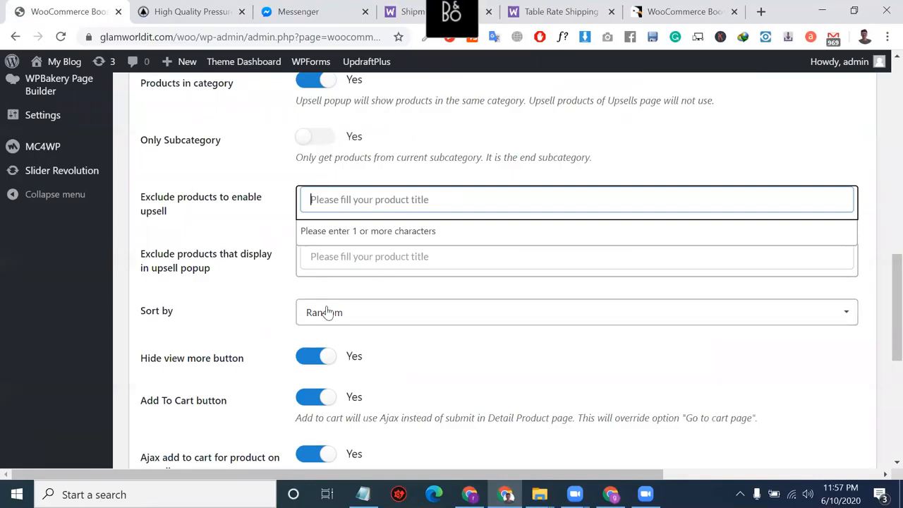
scroll(326, 312, down, 3)
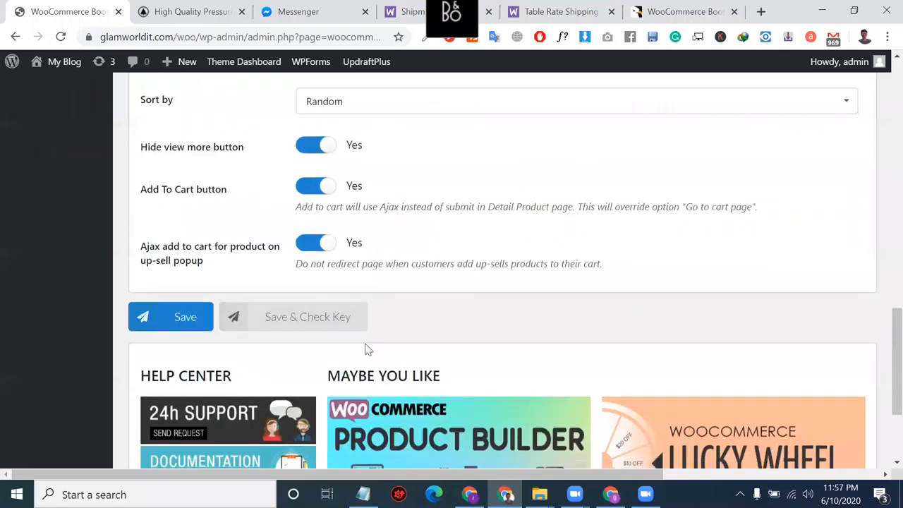
scroll(366, 343, up, 7)
scroll(335, 216, up, 5)
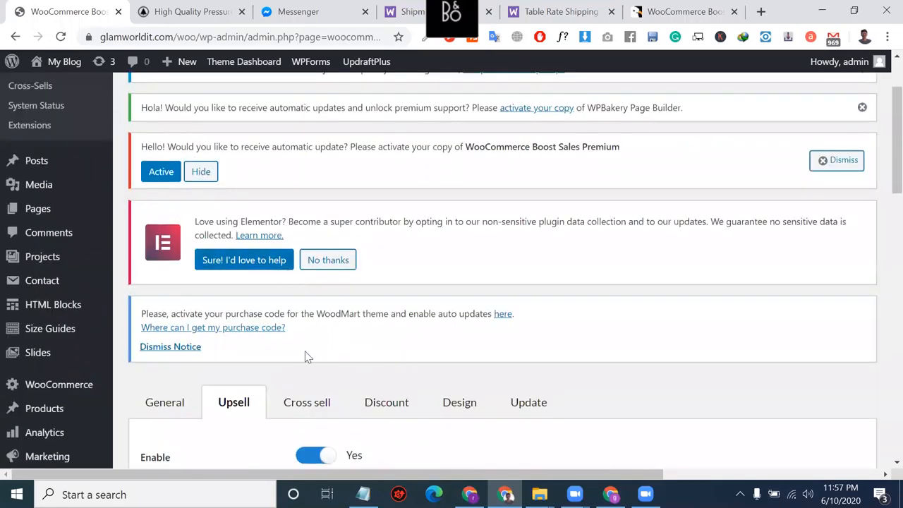
scroll(310, 363, down, 8)
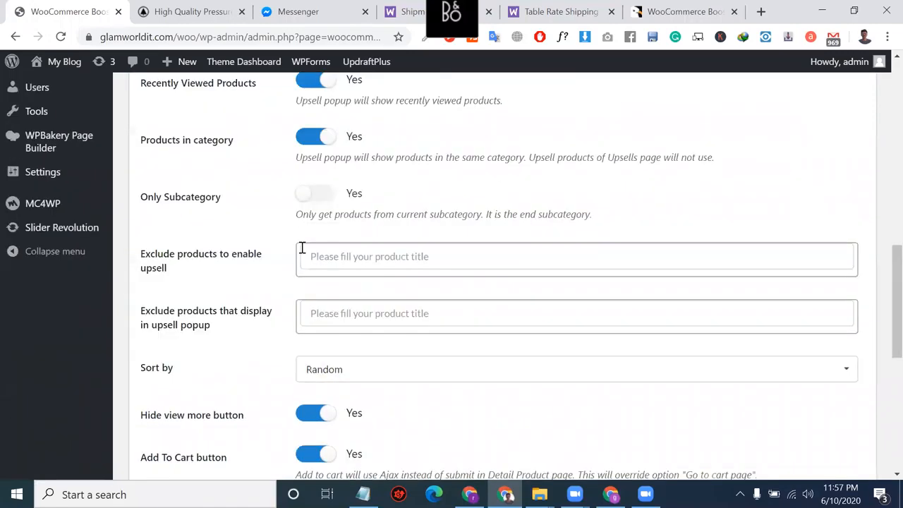
scroll(302, 247, up, 4)
scroll(289, 93, up, 2)
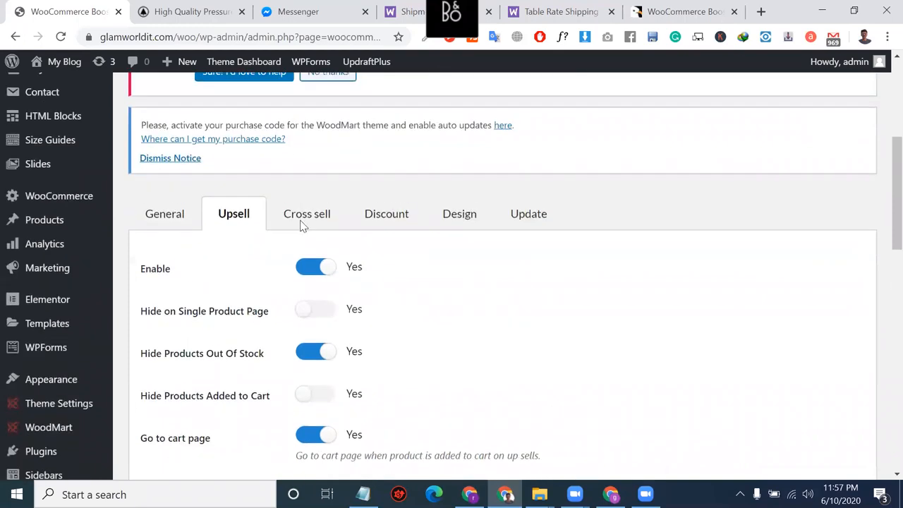
Open the Cross sell settings and turn on The same bundle in cart.
click(302, 224)
scroll(328, 256, down, 1)
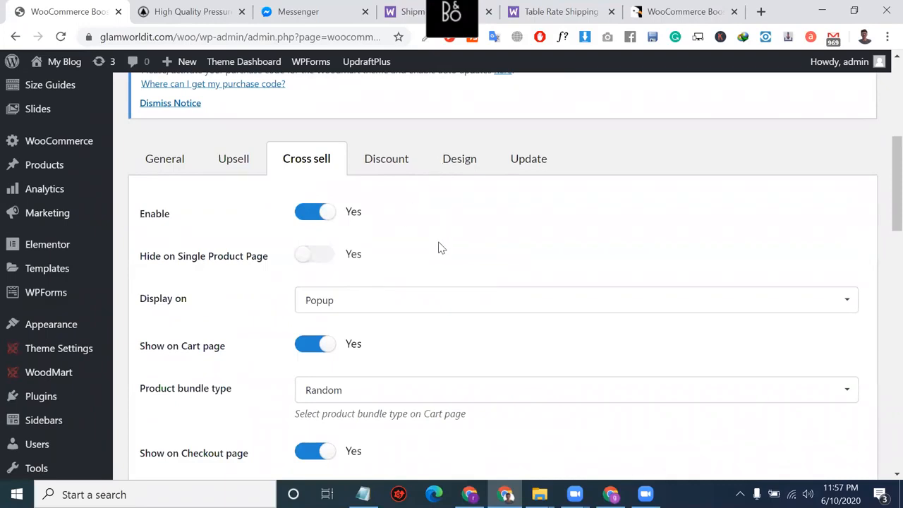
scroll(306, 312, down, 2)
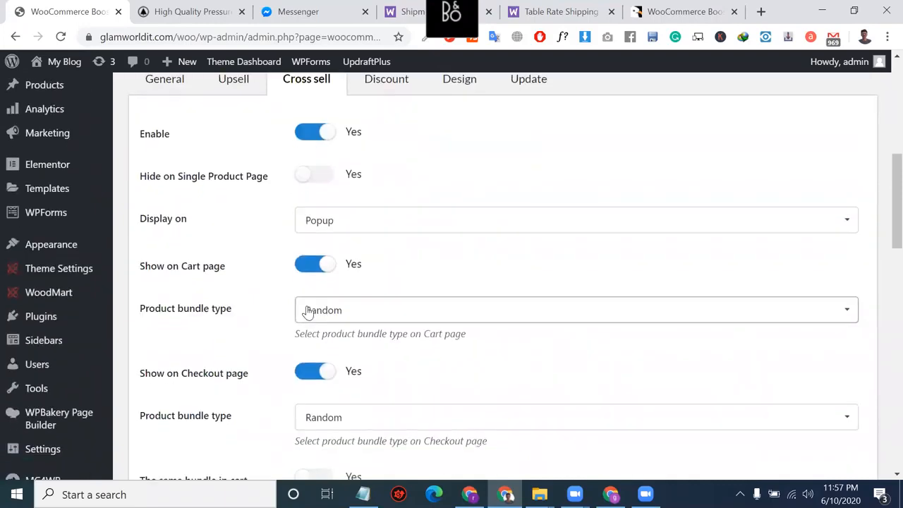
scroll(338, 270, down, 1)
scroll(369, 302, down, 1)
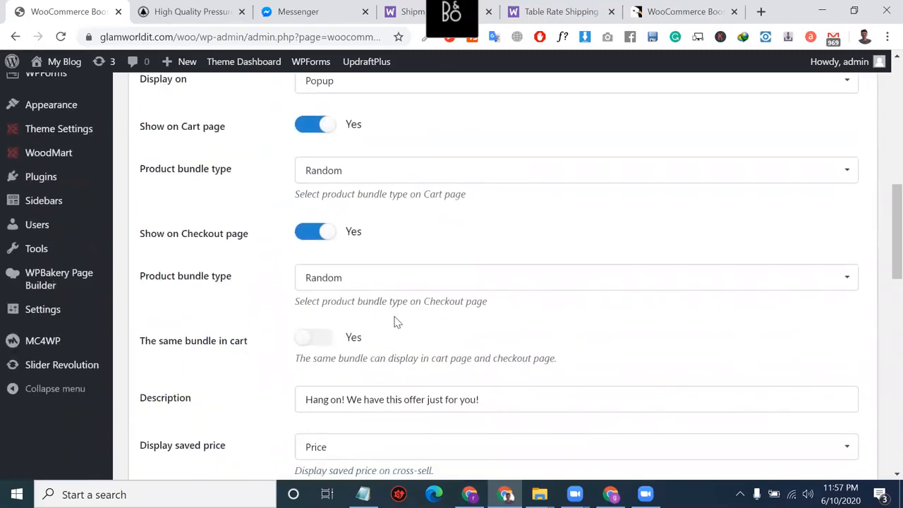
scroll(396, 322, down, 1)
click(314, 315)
scroll(363, 368, down, 2)
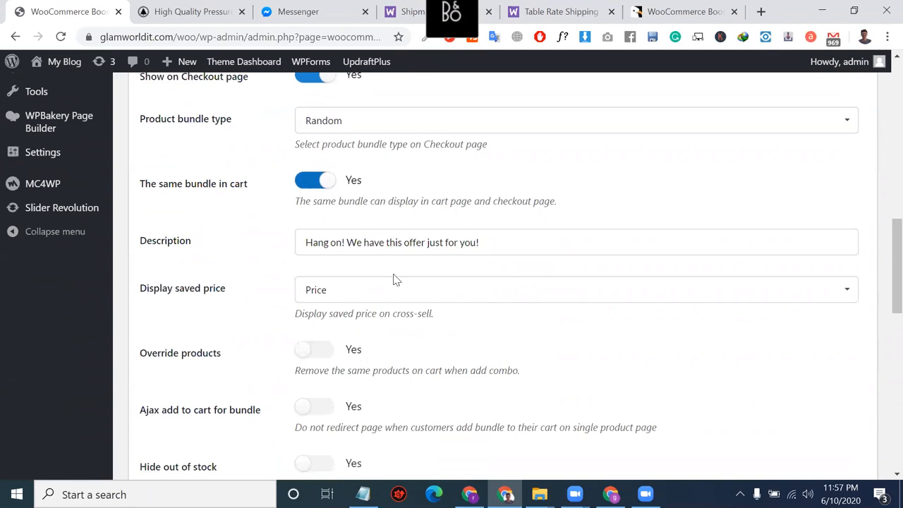
Turn on Hide out of stock for cross-sells, keeping the product bundle name as Bundle of {product_title}.
scroll(392, 276, down, 1)
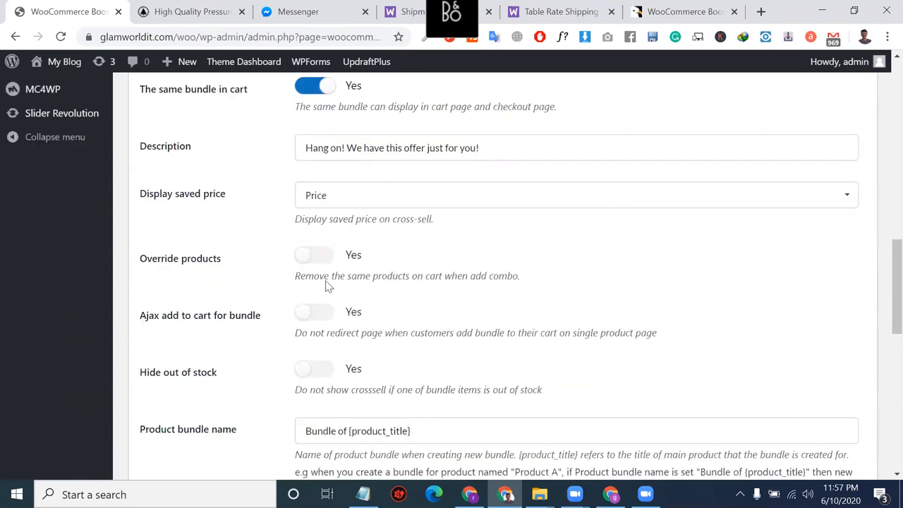
scroll(314, 285, down, 1)
scroll(319, 344, down, 1)
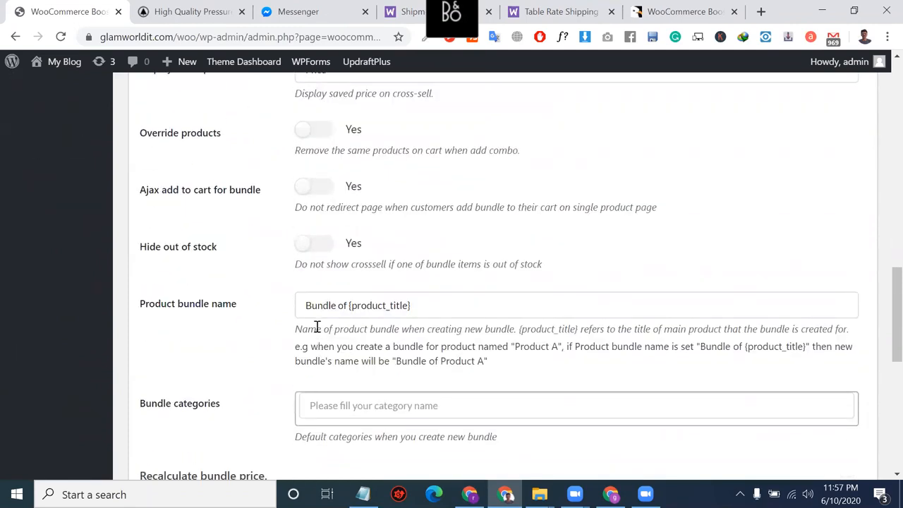
click(324, 244)
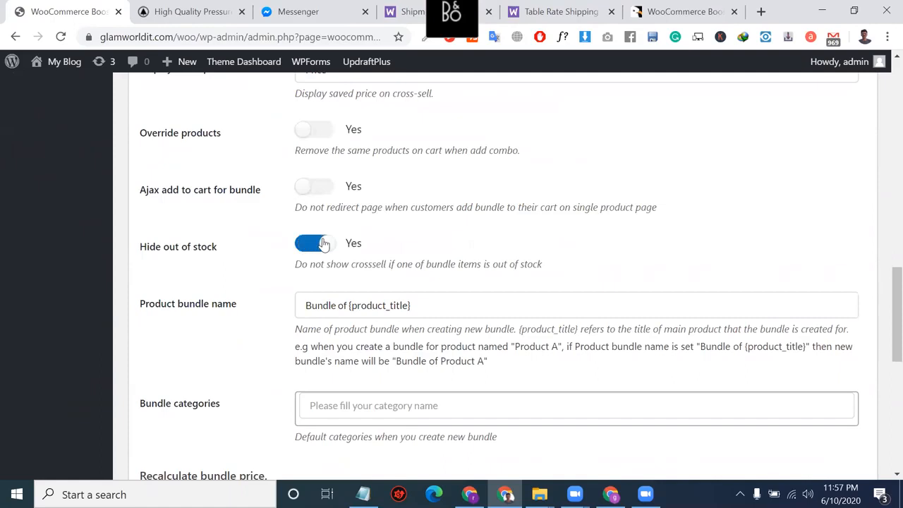
triple_click(395, 305)
Set the bundle price recalculation row to Bundle Price From 0 with a Discount Value of 20, and save the cross-sell settings.
scroll(416, 397, down, 2)
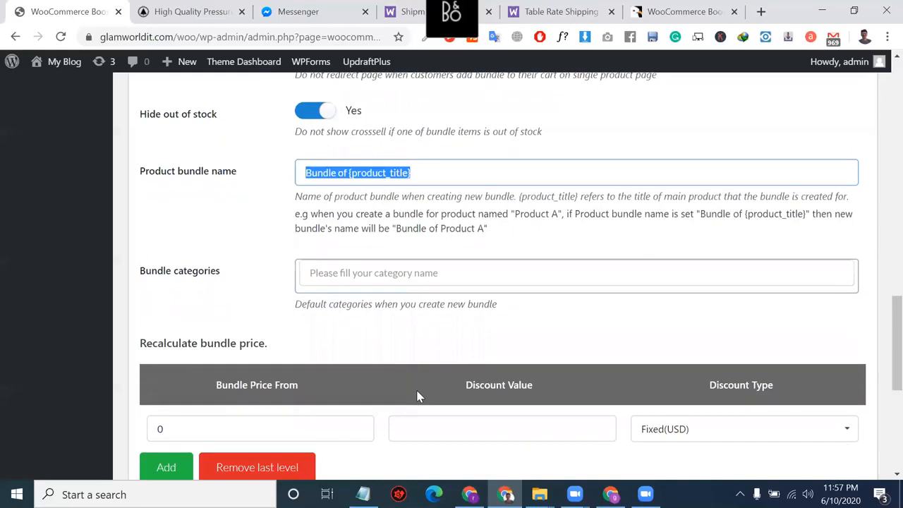
scroll(374, 362, down, 2)
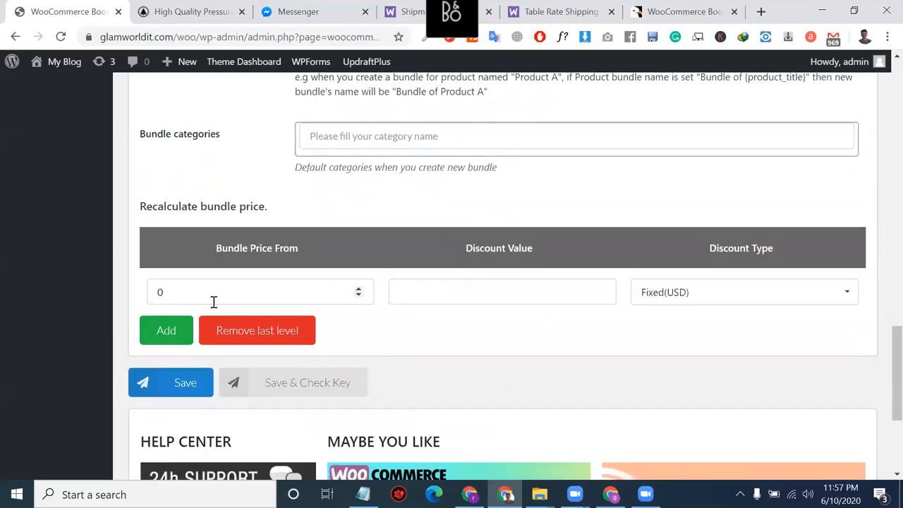
click(268, 294)
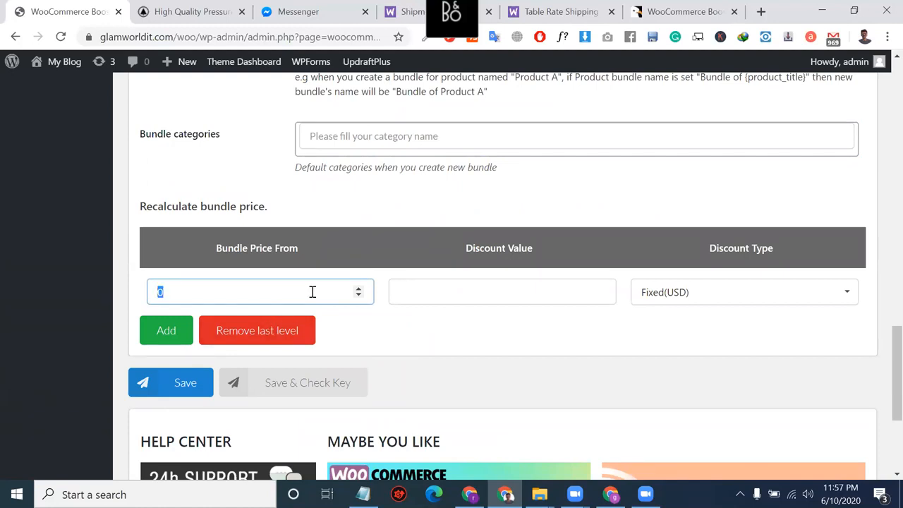
click(681, 299)
click(511, 289)
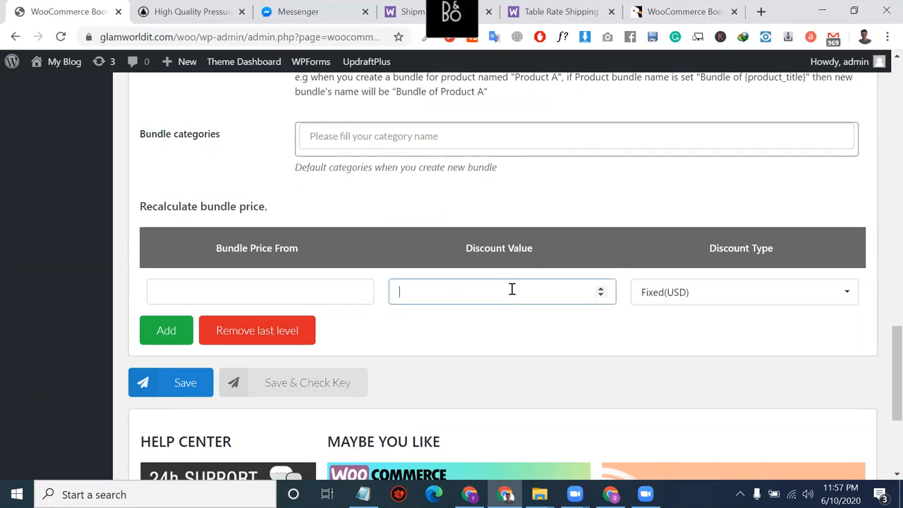
click(222, 293)
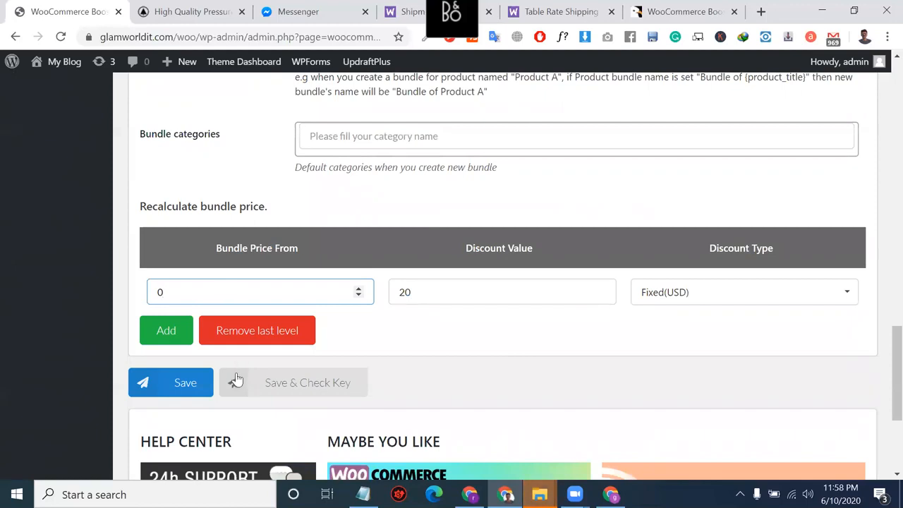
click(184, 386)
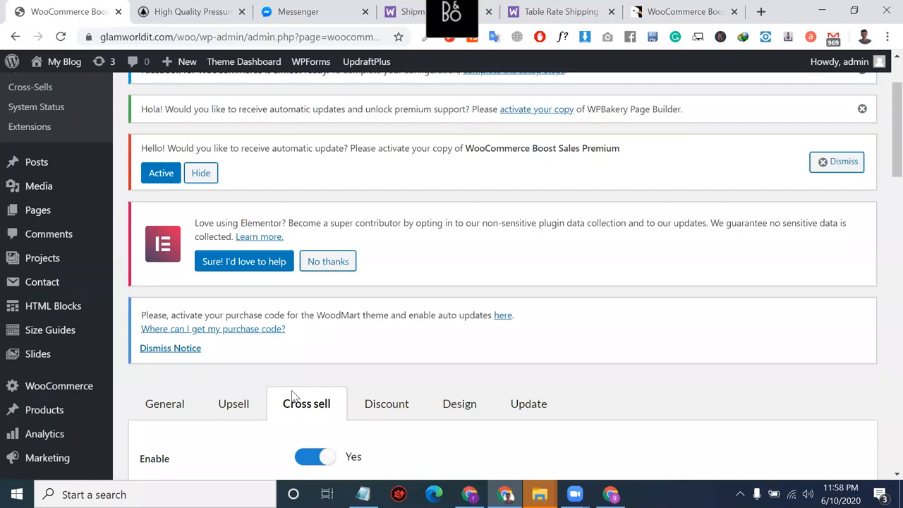
Open the Discount settings and turn on Enable for the discount feature.
click(386, 403)
scroll(292, 395, down, 4)
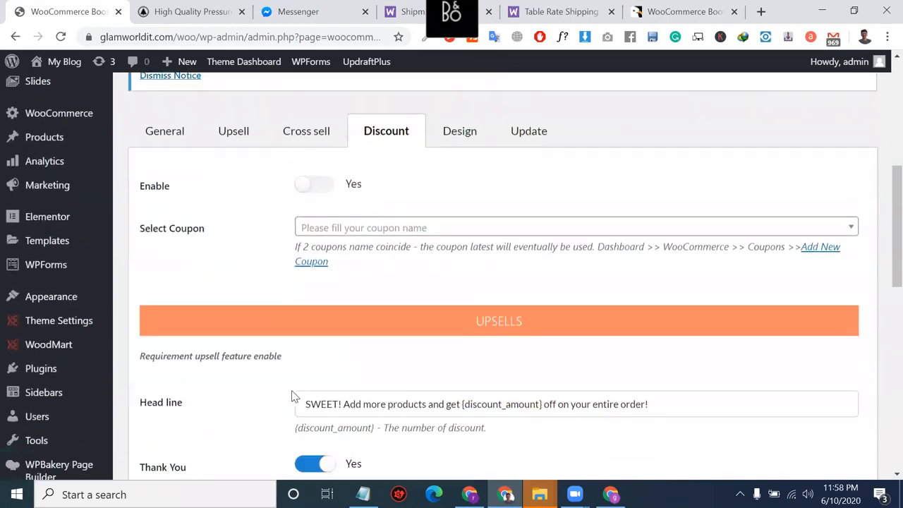
click(370, 214)
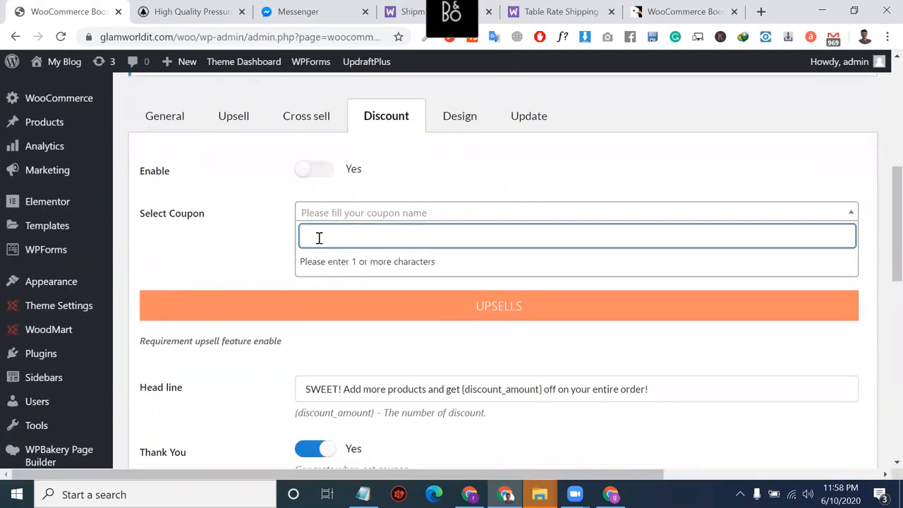
click(318, 175)
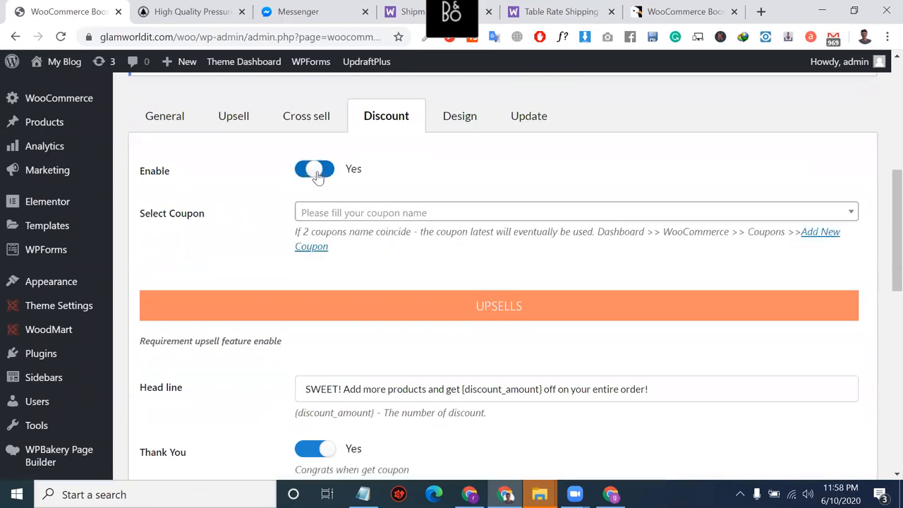
Search the Select Coupon field for covi and clear the search text.
click(357, 210)
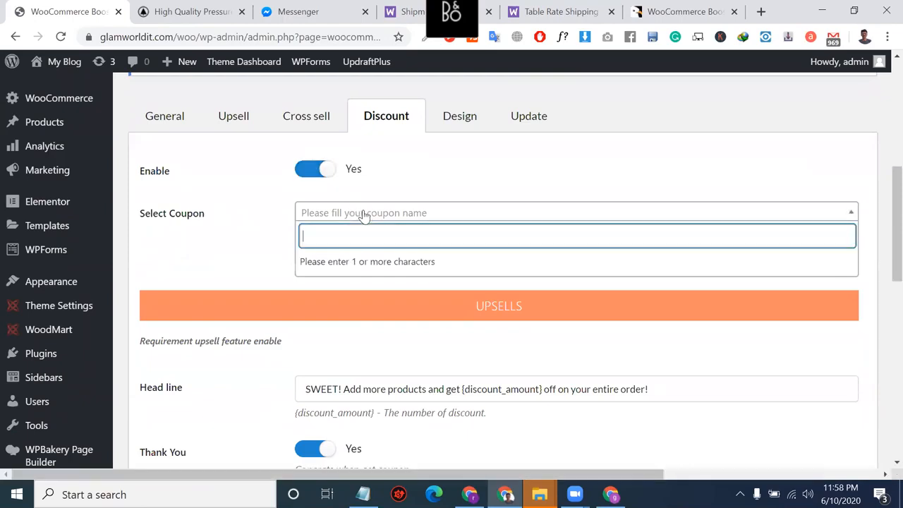
text(covi)
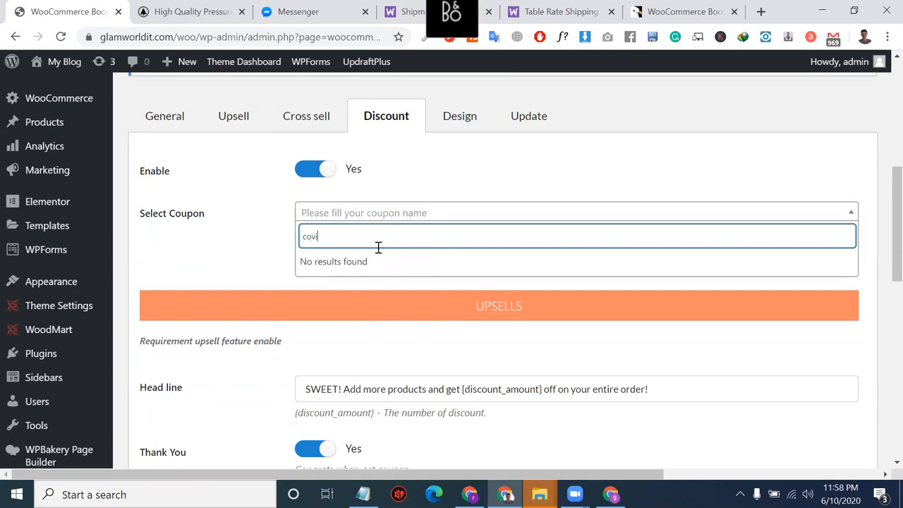
key(BackSpace)
key(BackSpace)
Review the Message congratulation, Thank You and Head line texts in the Upsells section of the discount settings.
scroll(339, 381, down, 2)
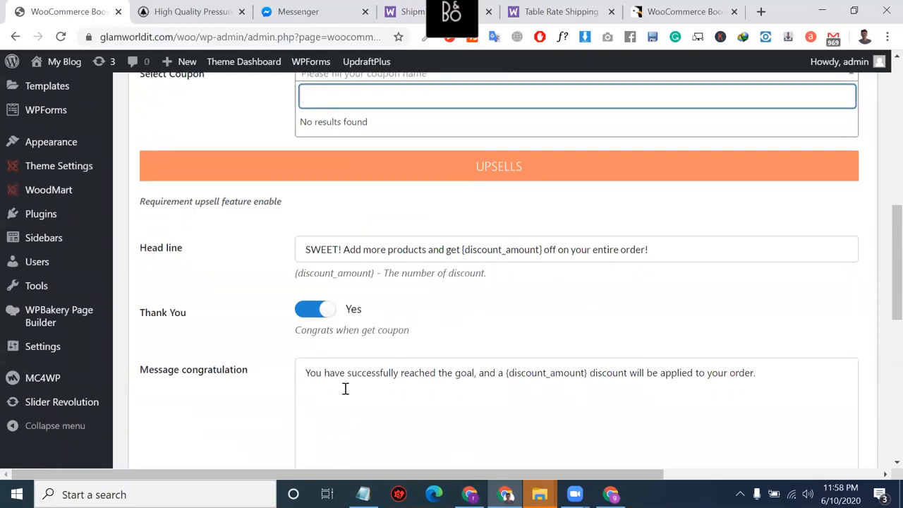
click(345, 388)
key(ctrl+a)
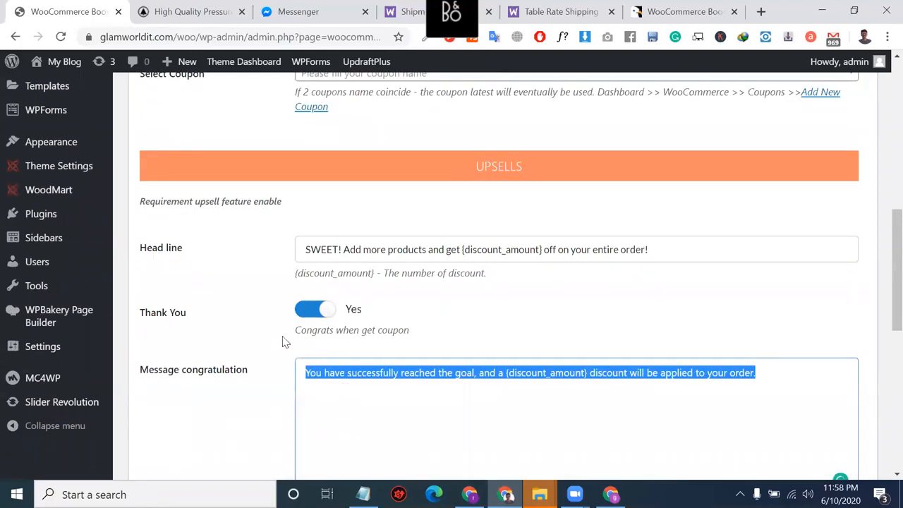
triple_click(387, 329)
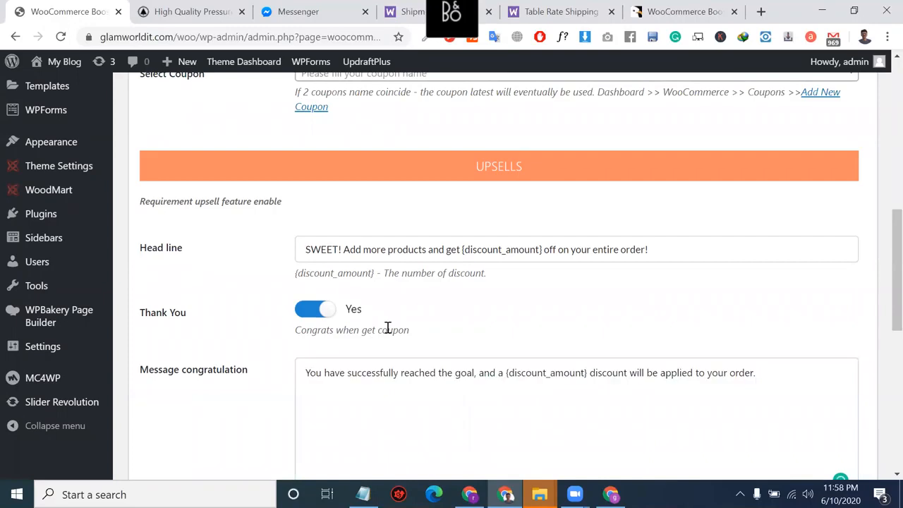
triple_click(509, 249)
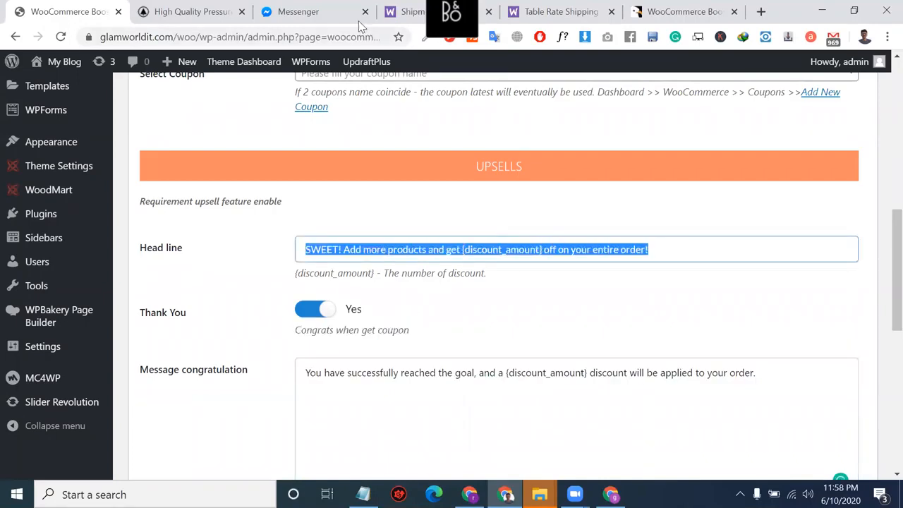
Save the discount settings, save them once more, and review the coupon and upsell message fields.
scroll(496, 334, down, 2)
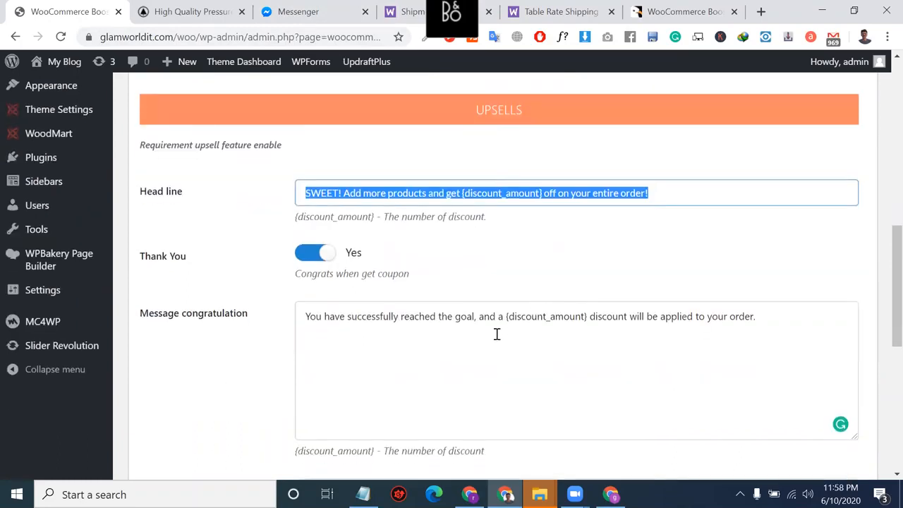
scroll(423, 306, down, 2)
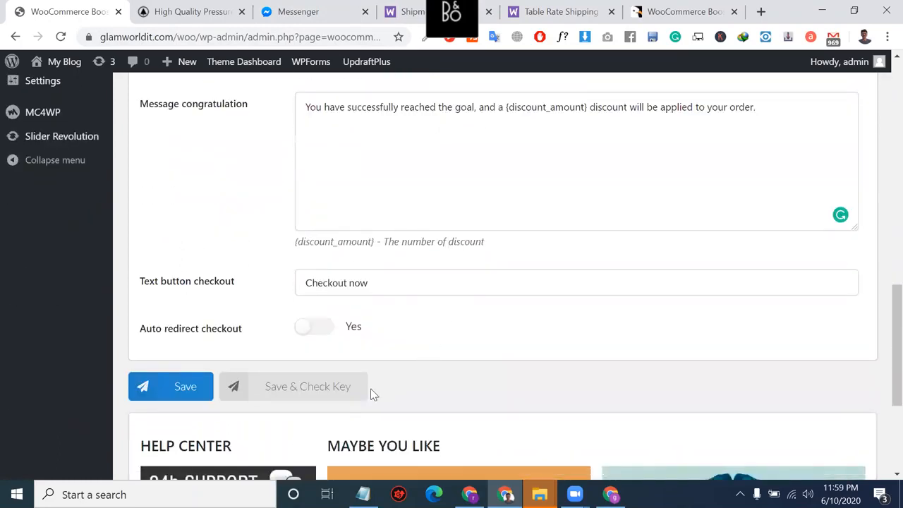
click(187, 387)
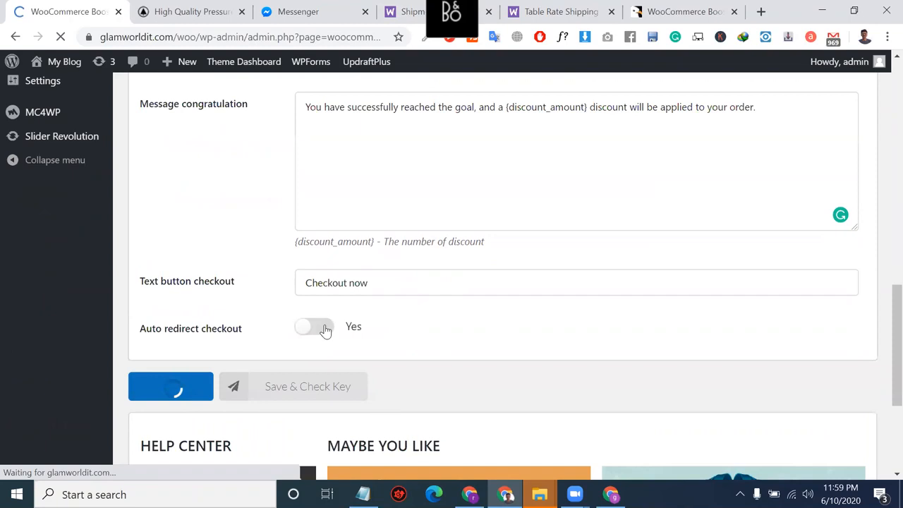
scroll(272, 409, down, 4)
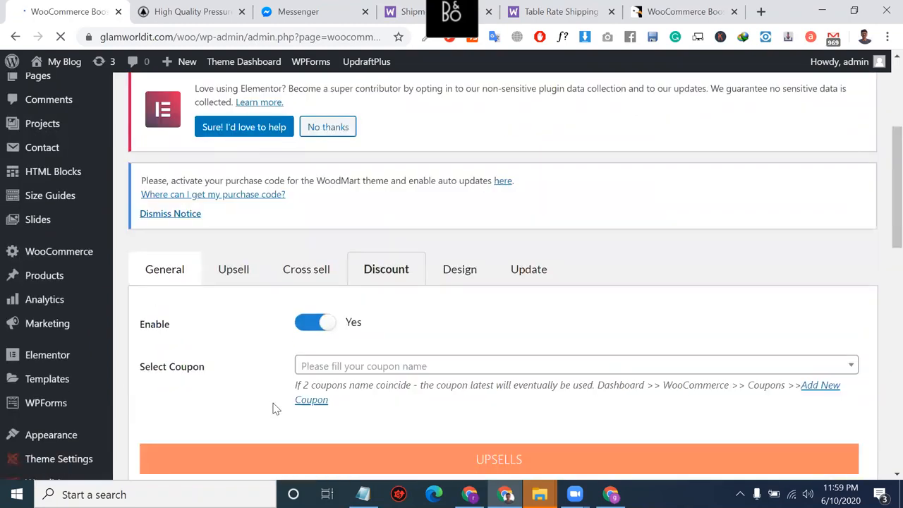
scroll(494, 286, down, 6)
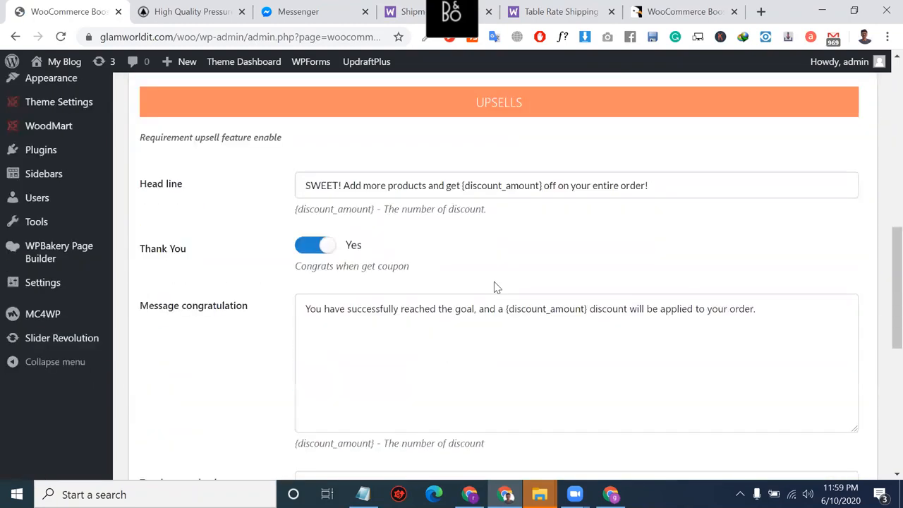
scroll(283, 395, down, 4)
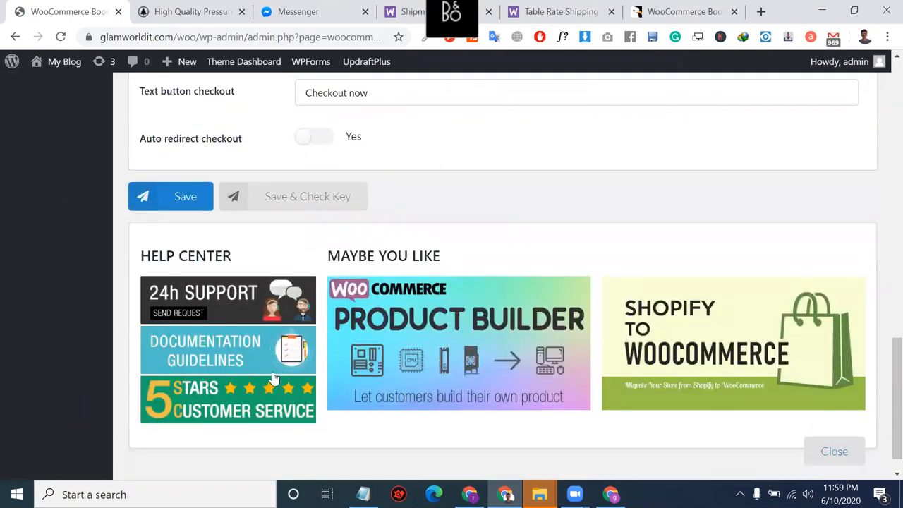
click(176, 201)
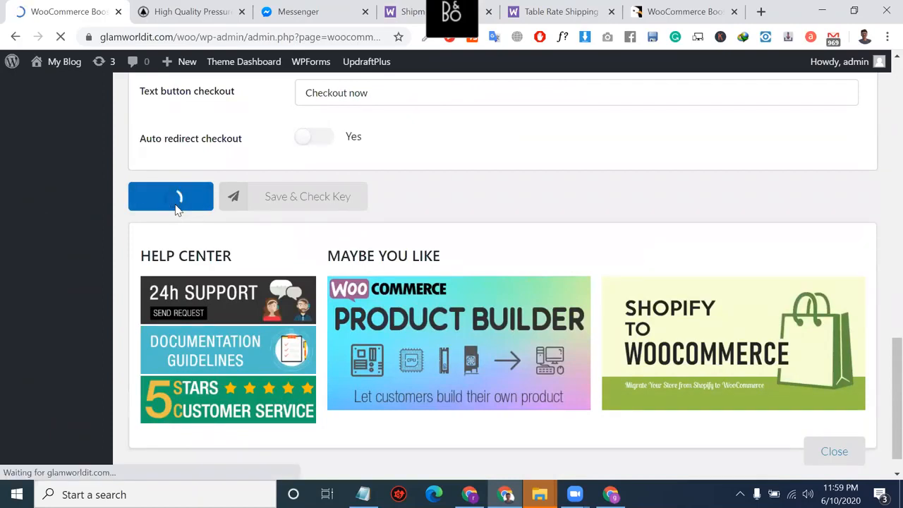
scroll(336, 183, up, 12)
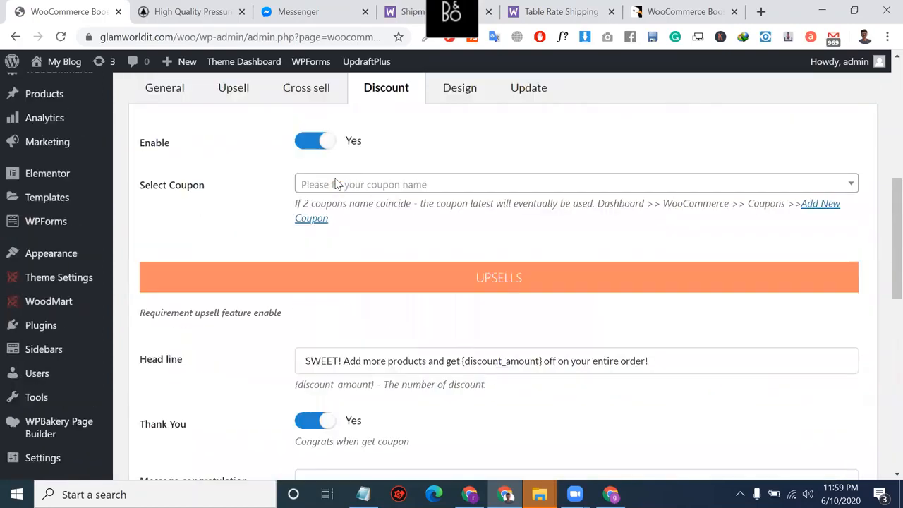
scroll(335, 182, down, 6)
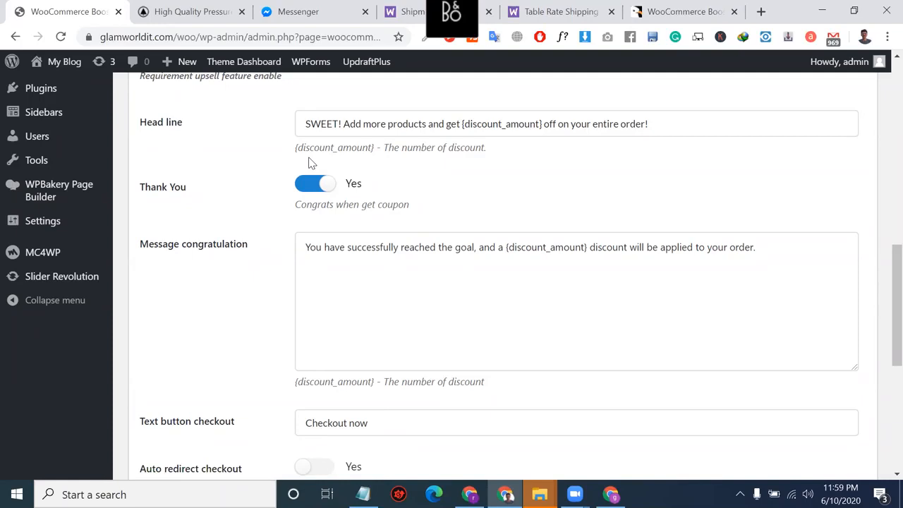
Open the Design settings and inspect the color picker for the general Button color.
scroll(309, 162, up, 5)
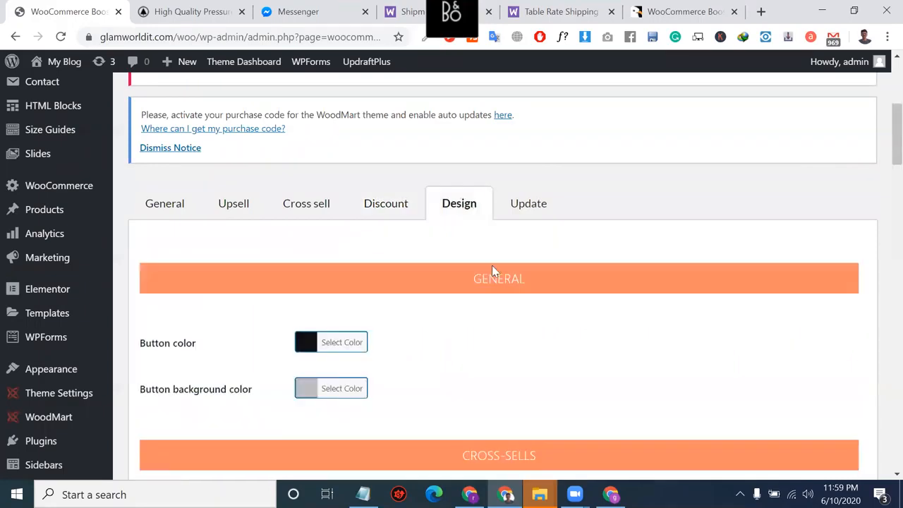
scroll(454, 253, down, 1)
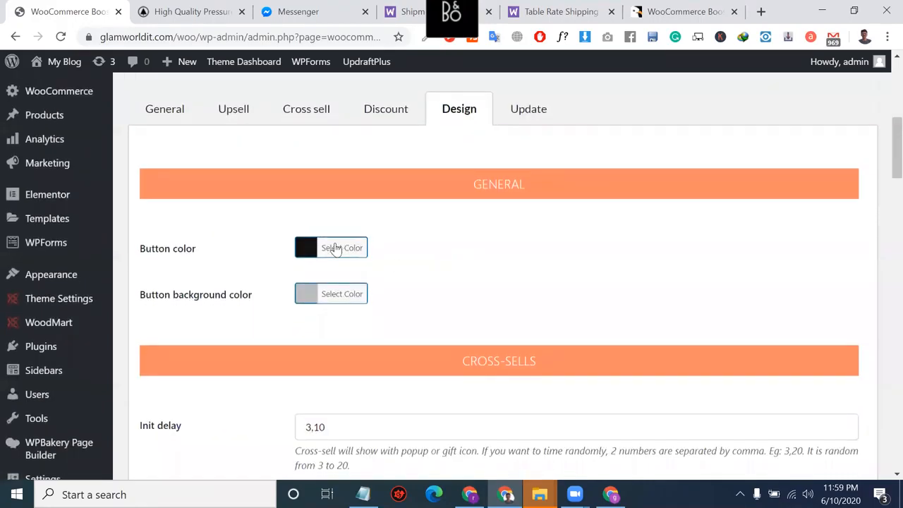
click(342, 251)
click(393, 341)
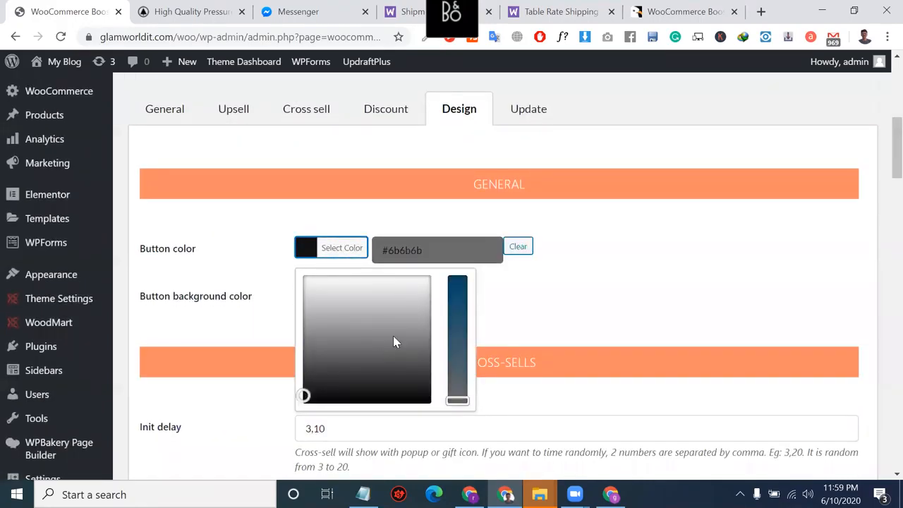
click(275, 186)
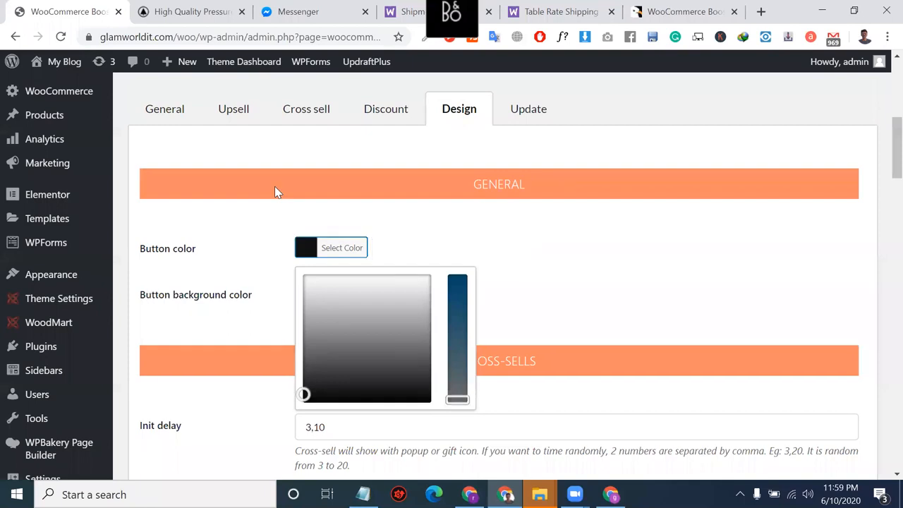
click(306, 247)
Set the Icon Position in the Cross-Sells design section to Botton left.
scroll(354, 365, down, 3)
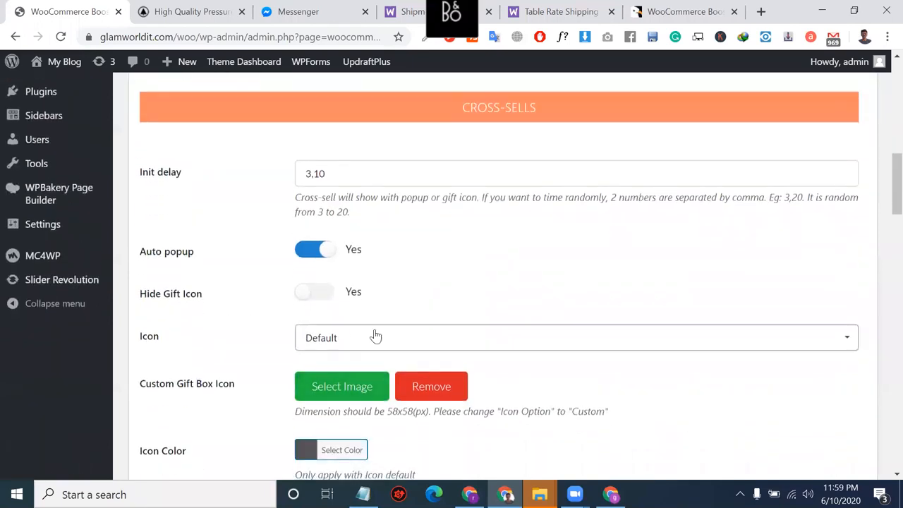
scroll(373, 336, down, 3)
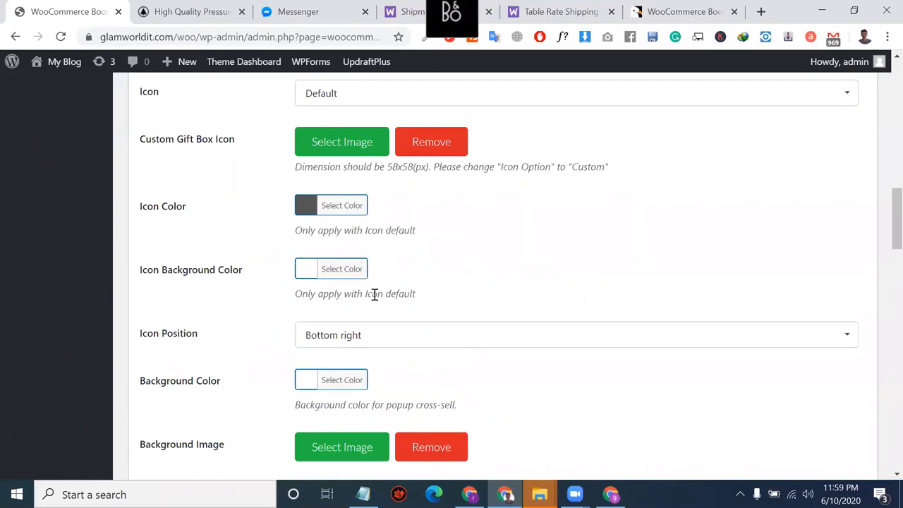
scroll(365, 314, down, 2)
click(389, 155)
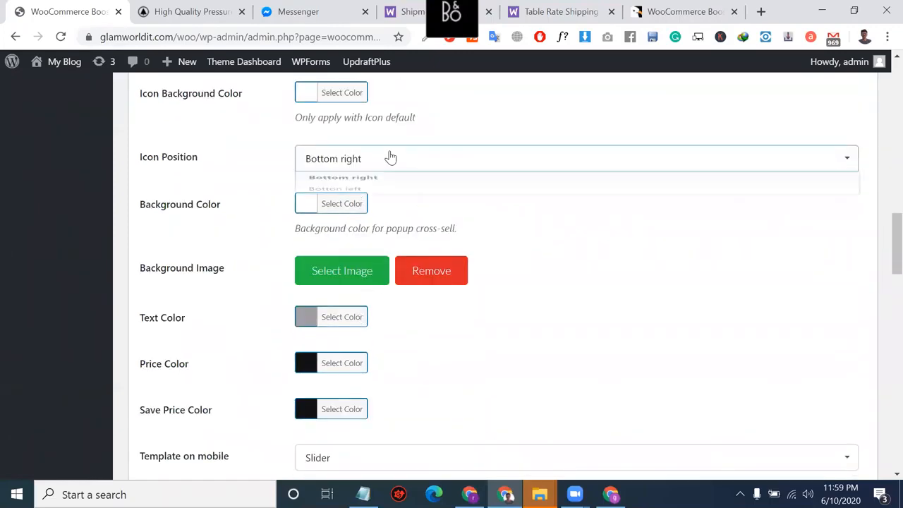
click(399, 214)
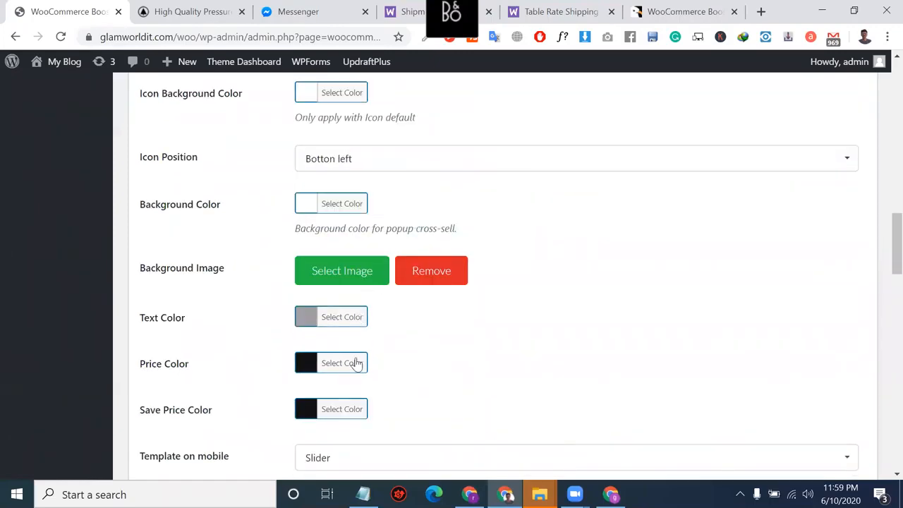
Look over the remaining popup and Discount Bar design options and save the design settings.
scroll(381, 339, down, 2)
scroll(397, 322, down, 12)
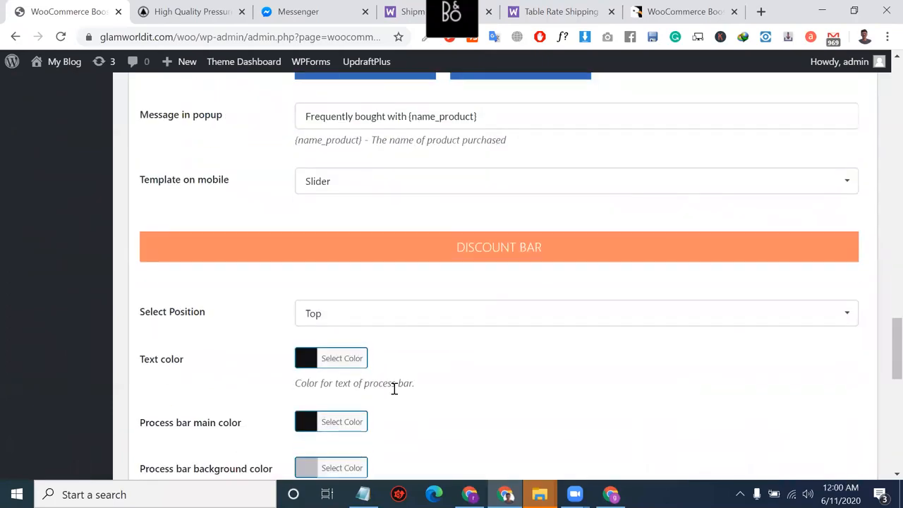
scroll(395, 389, down, 3)
click(177, 165)
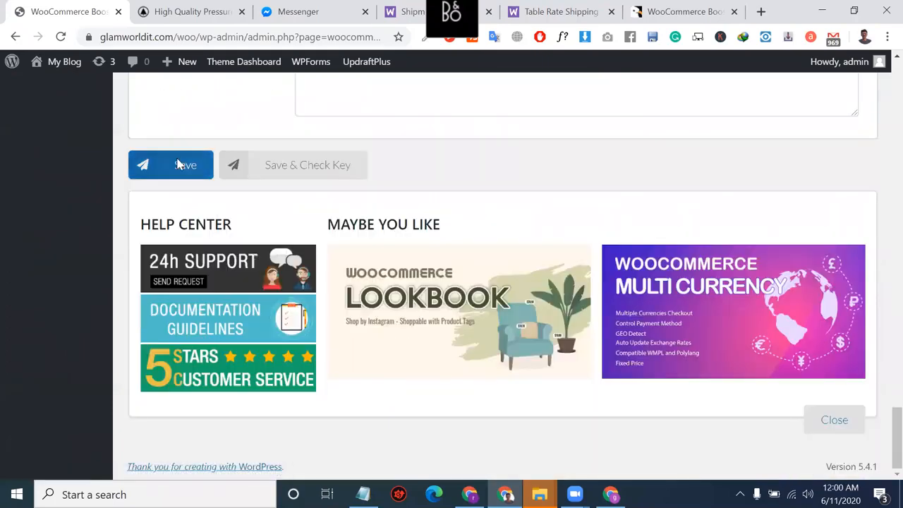
Open the Update settings and place the cursor in the empty Auto Update Key field.
scroll(385, 153, up, 5)
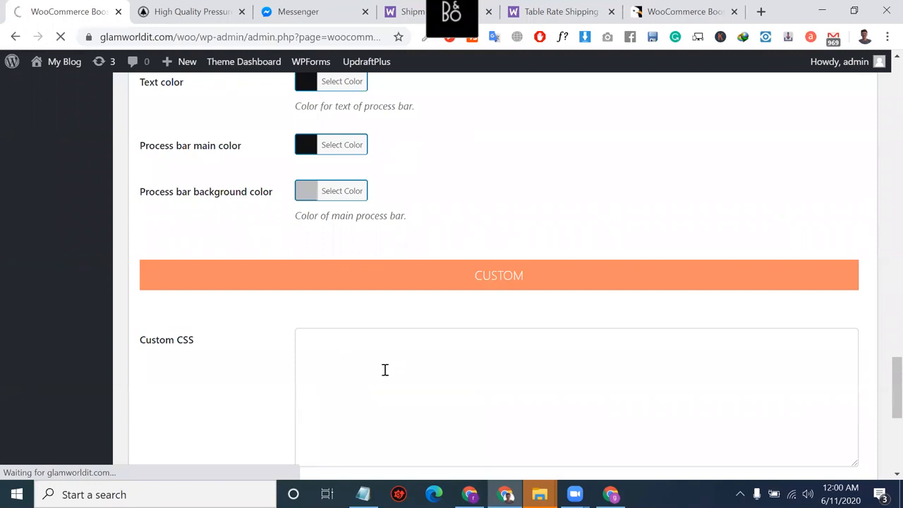
scroll(385, 370, up, 15)
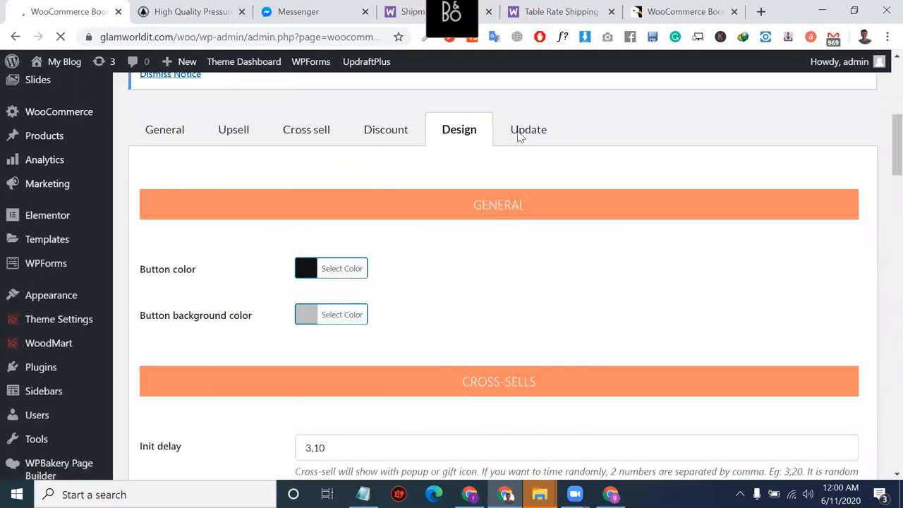
scroll(561, 249, down, 3)
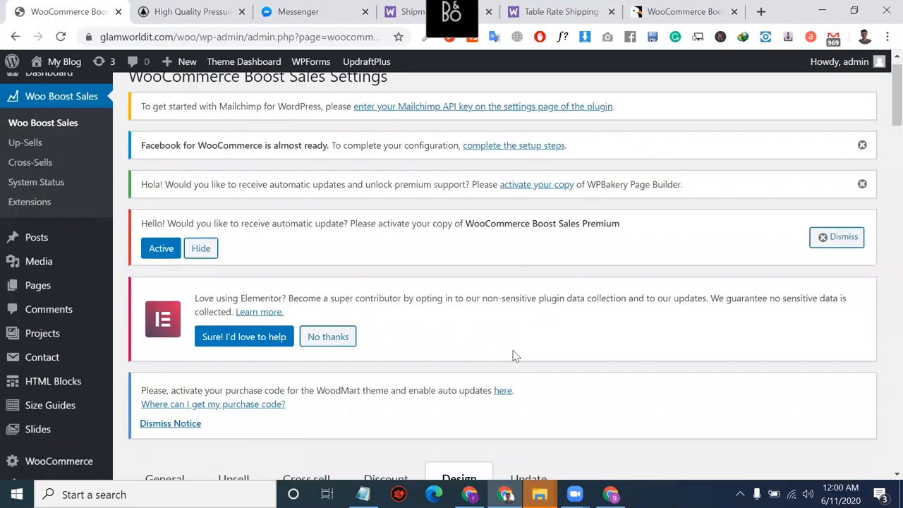
scroll(516, 345, down, 2)
click(523, 328)
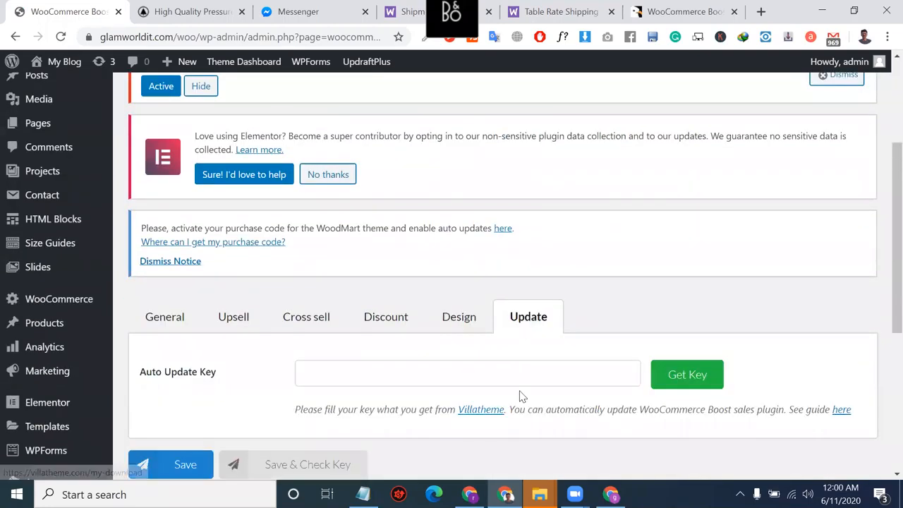
scroll(519, 395, down, 1)
click(415, 294)
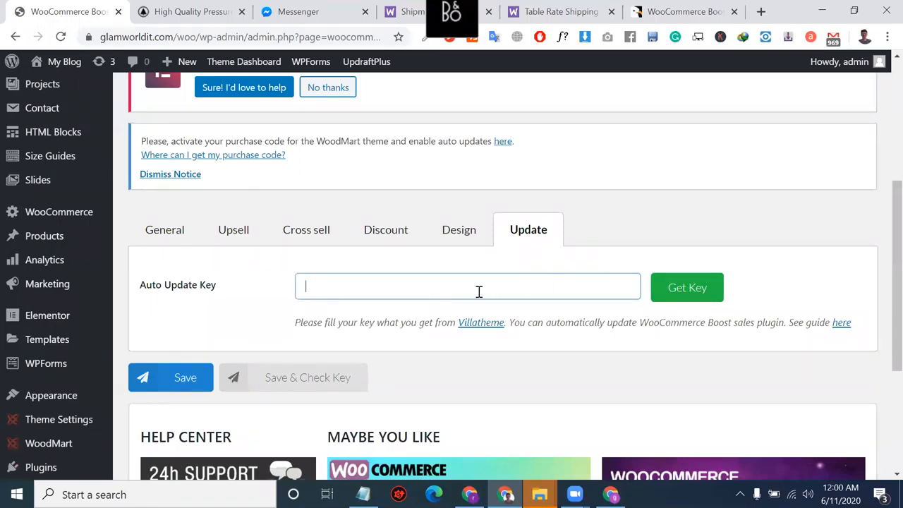
Switch to File Explorer and check README_License.txt in the Licensing folder of woocommerce-boost-sales-v1.4.0.
mouse_move(469, 494)
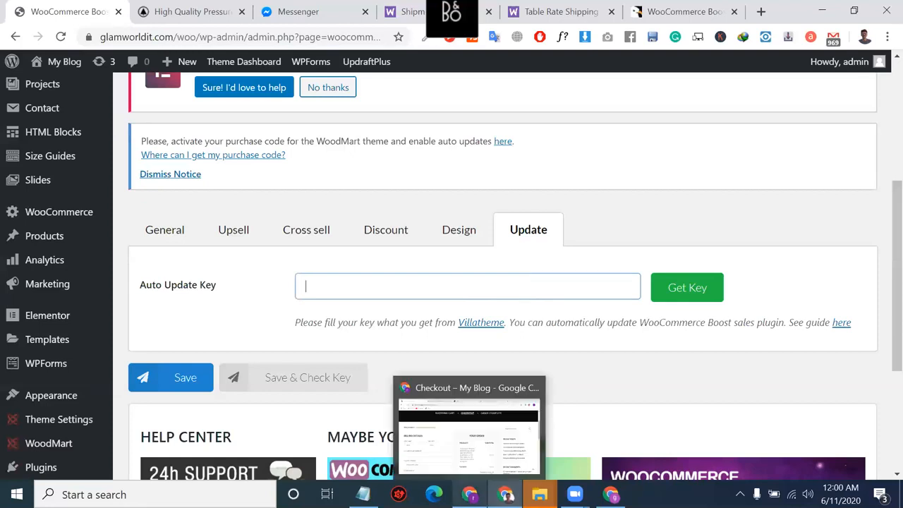
mouse_move(538, 493)
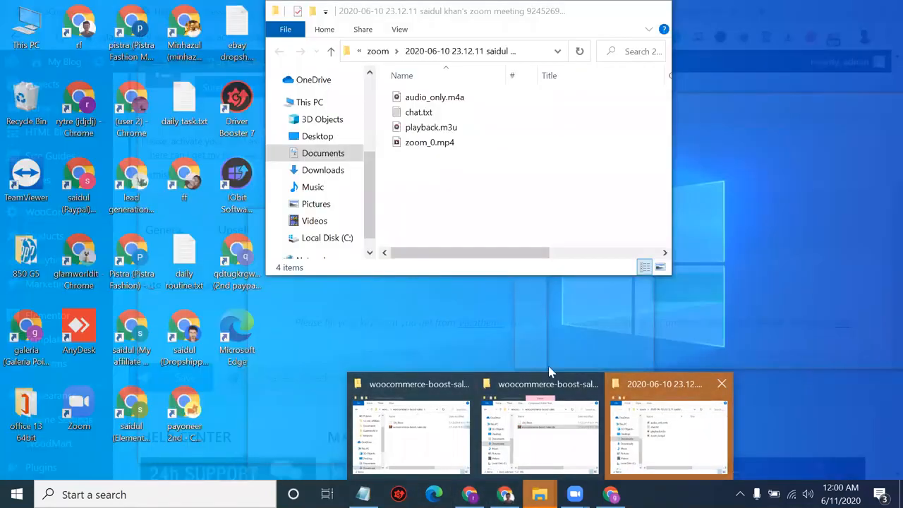
click(636, 435)
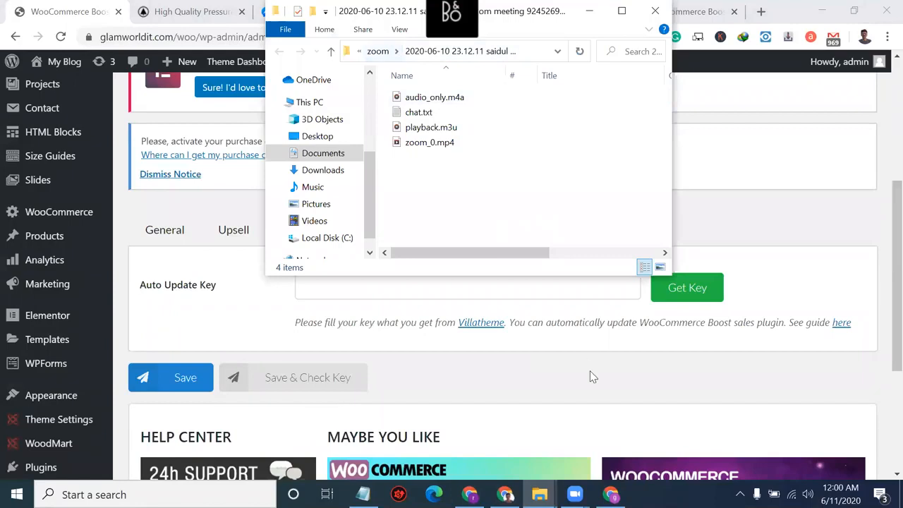
click(539, 493)
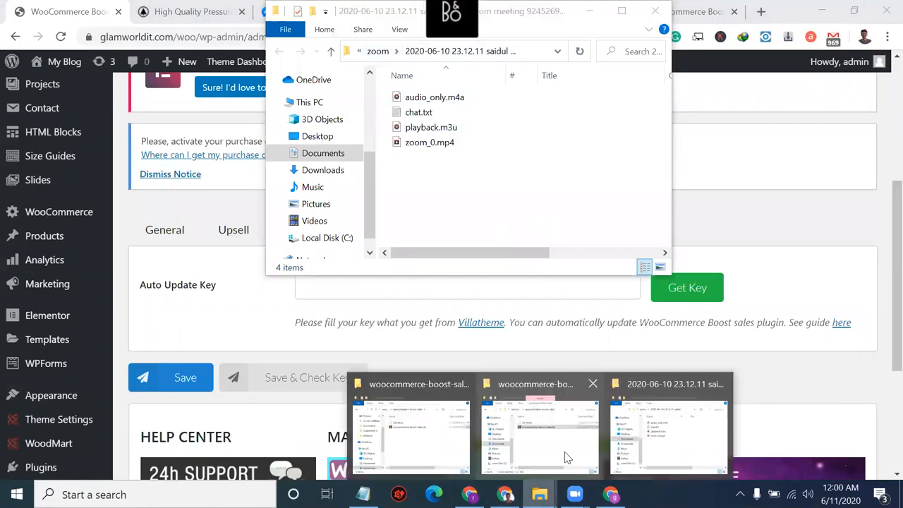
click(564, 451)
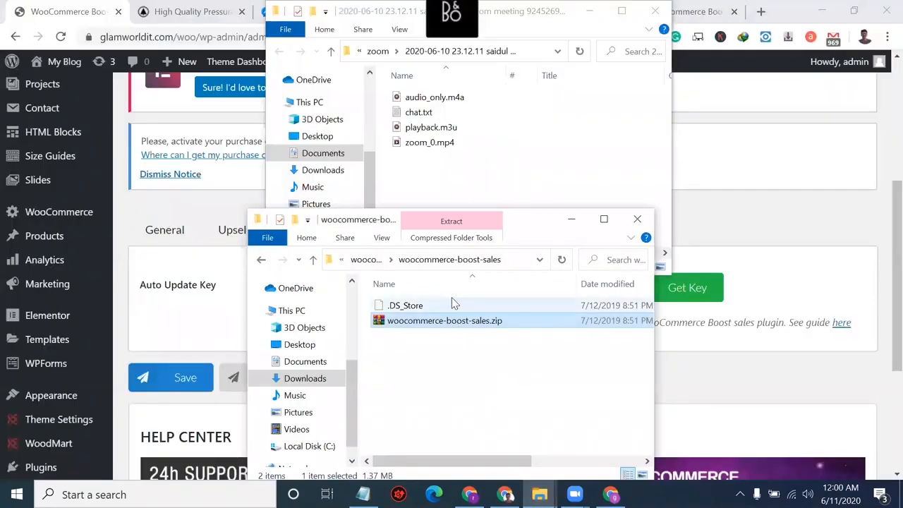
click(363, 259)
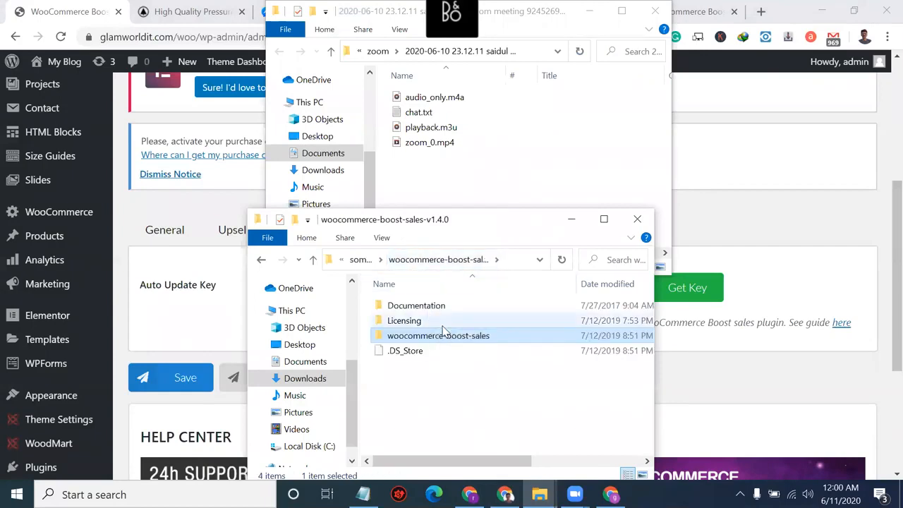
double_click(443, 323)
double_click(439, 323)
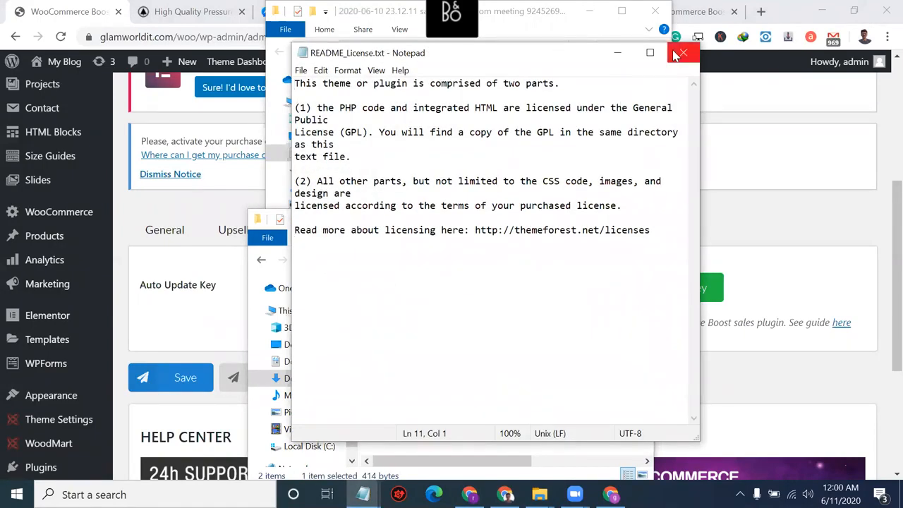
click(683, 52)
Open the WooCommerce Boost Sales license PDF in the "some important plugin" folder and copy its Item Purchase Code.
click(396, 268)
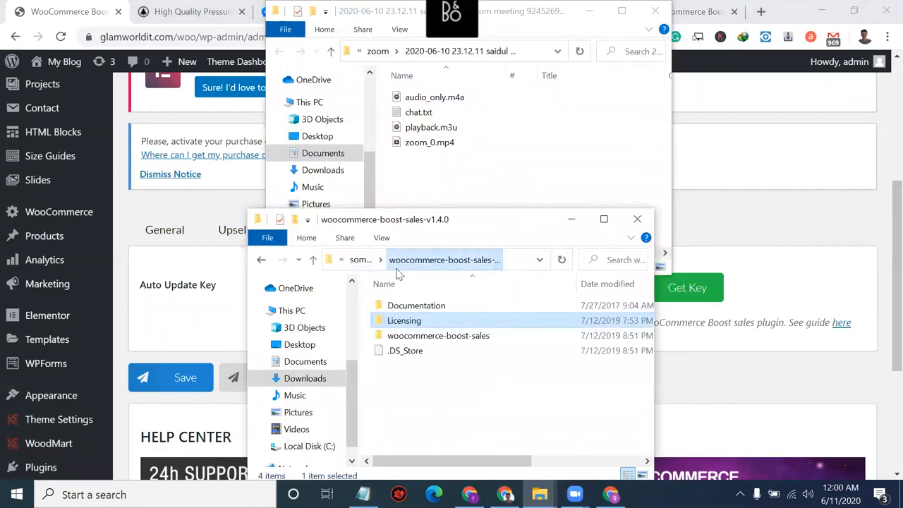
click(372, 260)
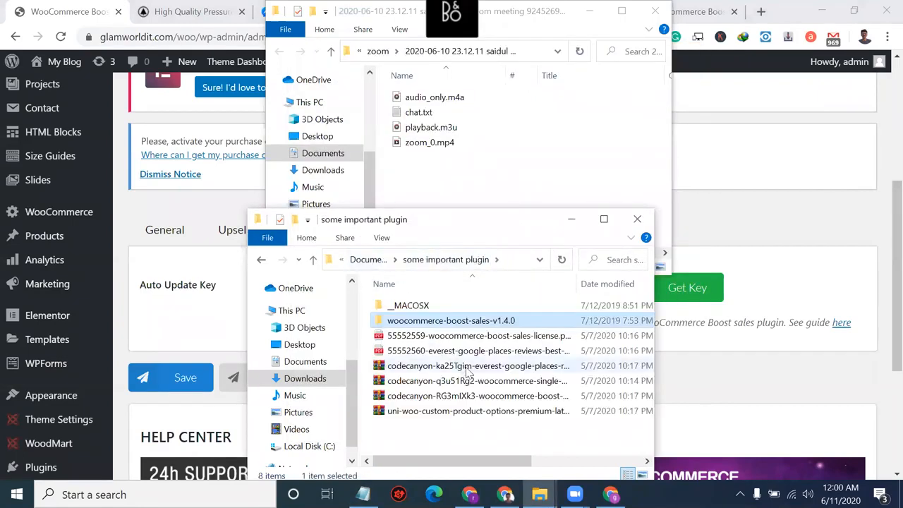
double_click(516, 336)
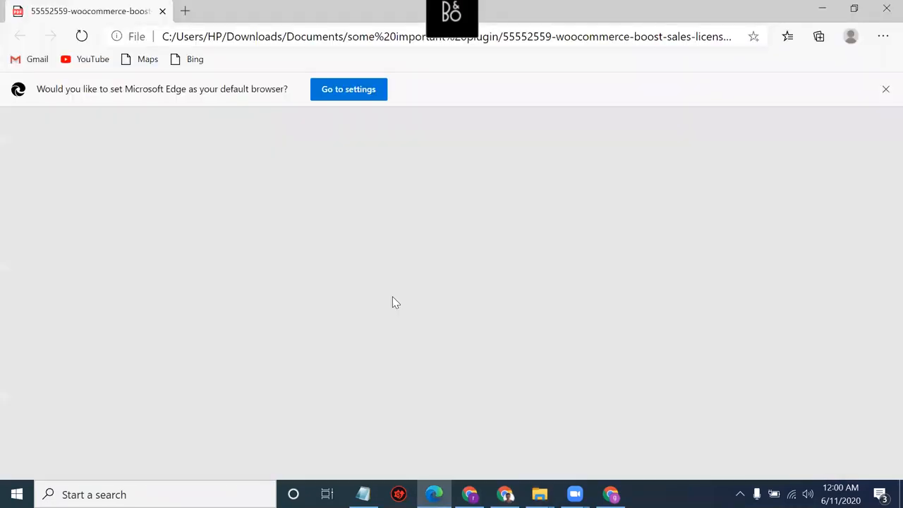
scroll(402, 321, down, 1)
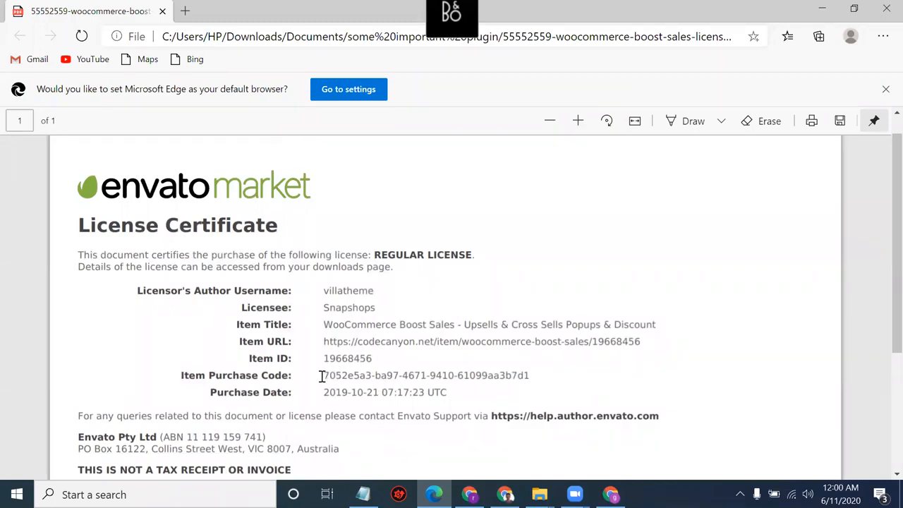
drag(326, 376, 533, 369)
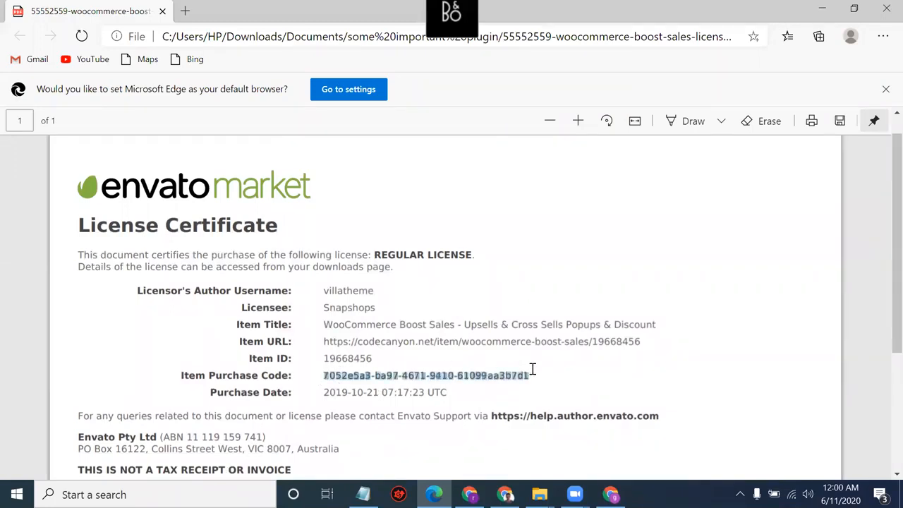
right_click(513, 377)
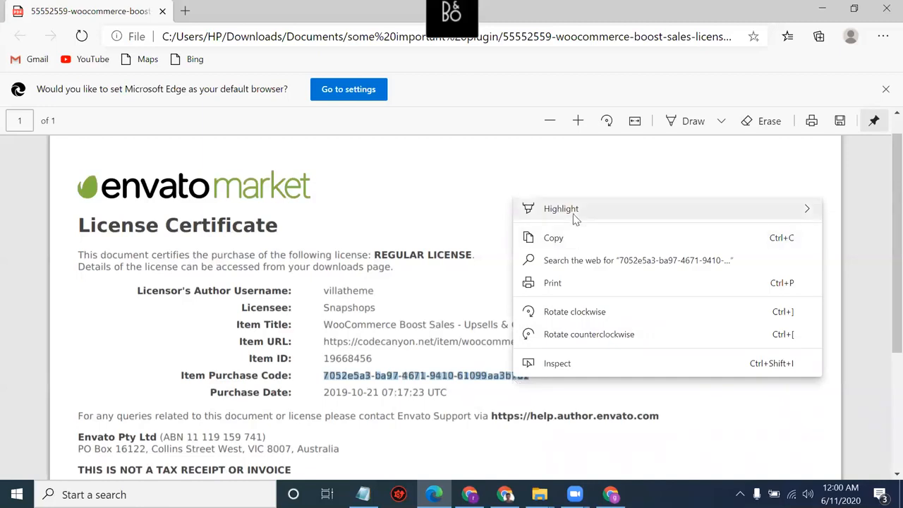
click(575, 247)
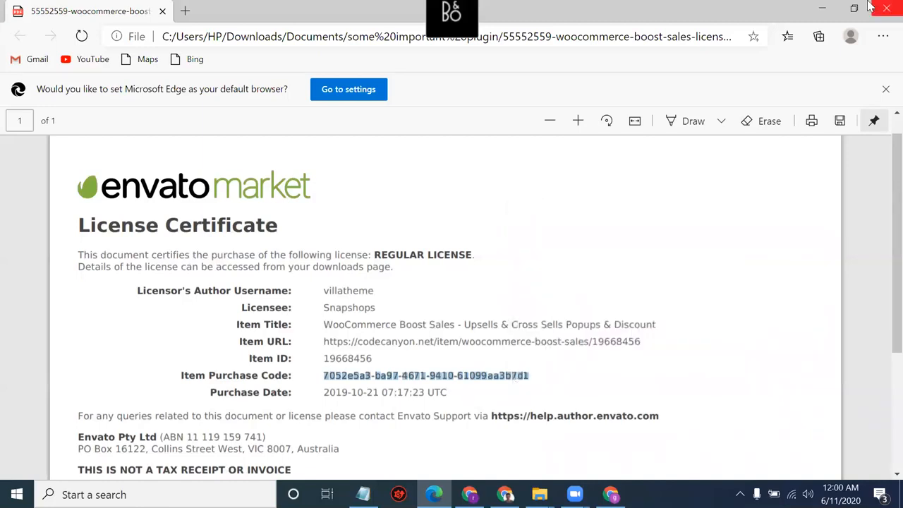
Clear the PDF and folder windows out of the way and paste the purchase code into the Auto Update Key field.
click(822, 9)
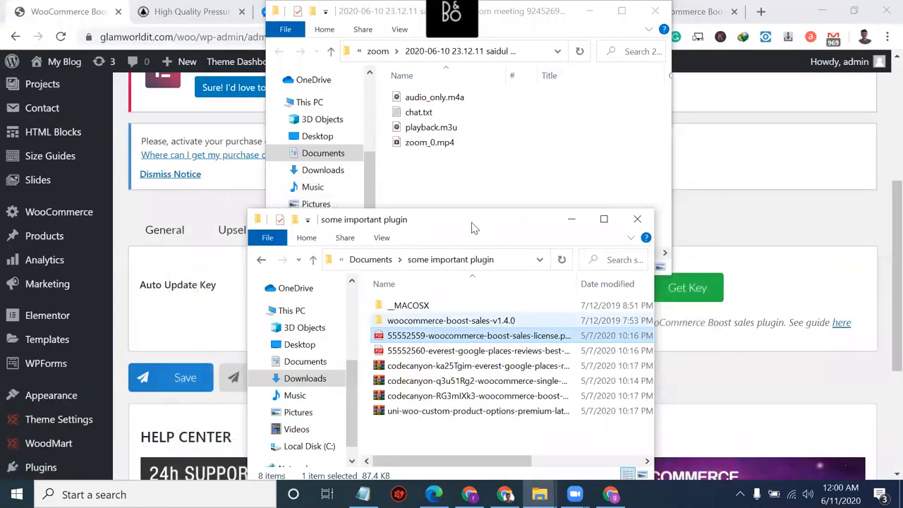
click(589, 10)
click(571, 219)
click(451, 283)
key(ctrl+v)
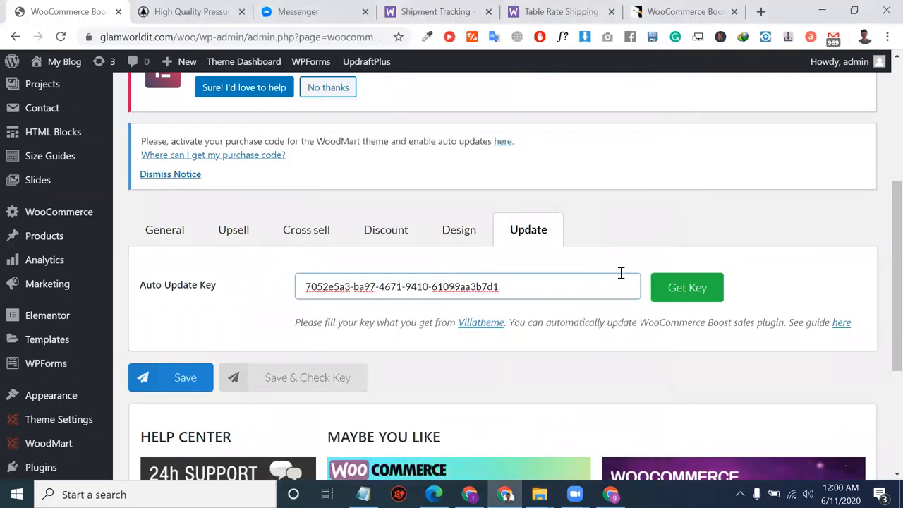
Try to get an update key through the Envato sign-in by entering the account username, and close the sign-in window.
click(690, 288)
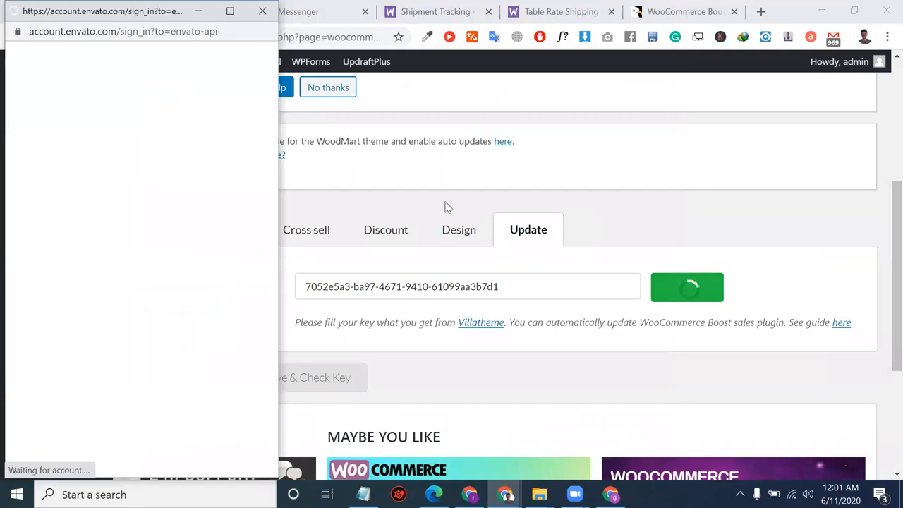
click(120, 151)
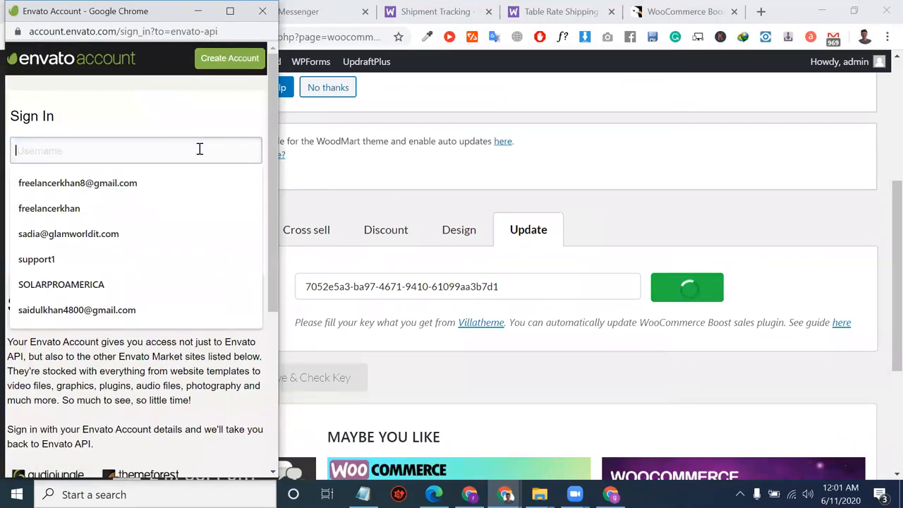
click(199, 185)
click(200, 182)
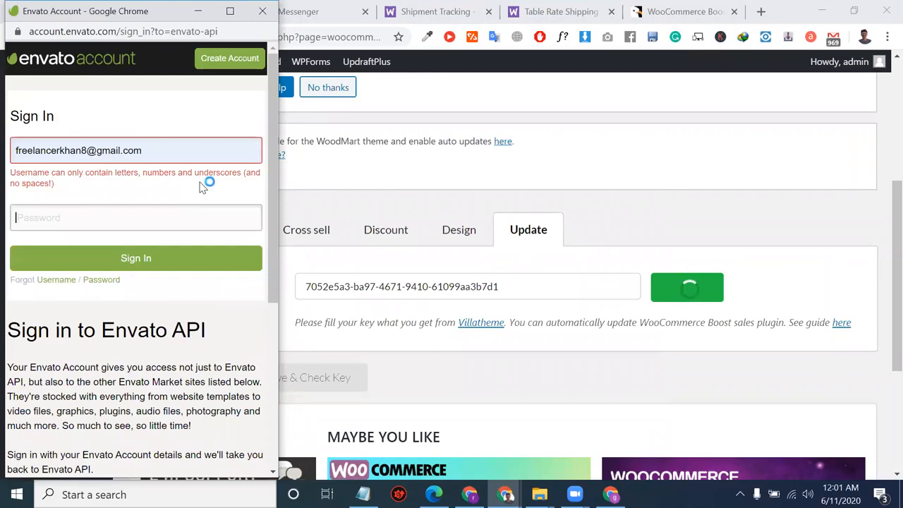
click(172, 153)
key(BackSpace)
key(BackSpace)
key(BackSpace)
key(BackSpace)
key(BackSpace)
key(BackSpace)
key(BackSpace)
key(BackSpace)
key(BackSpace)
key(BackSpace)
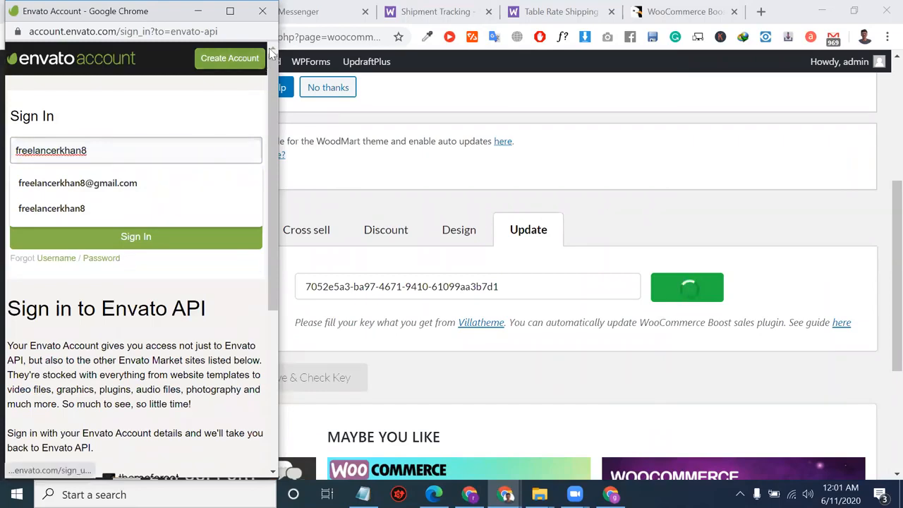
click(269, 17)
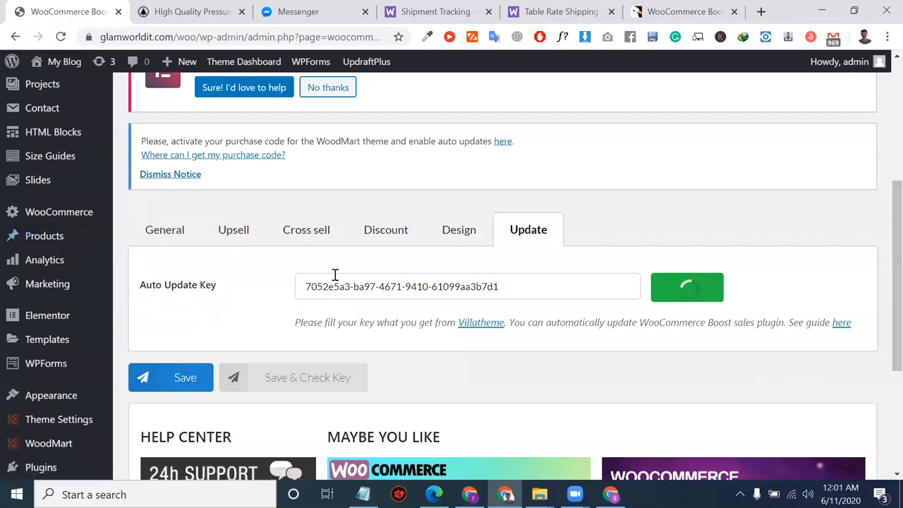
Open the plugin's General settings and save them.
scroll(334, 280, up, 2)
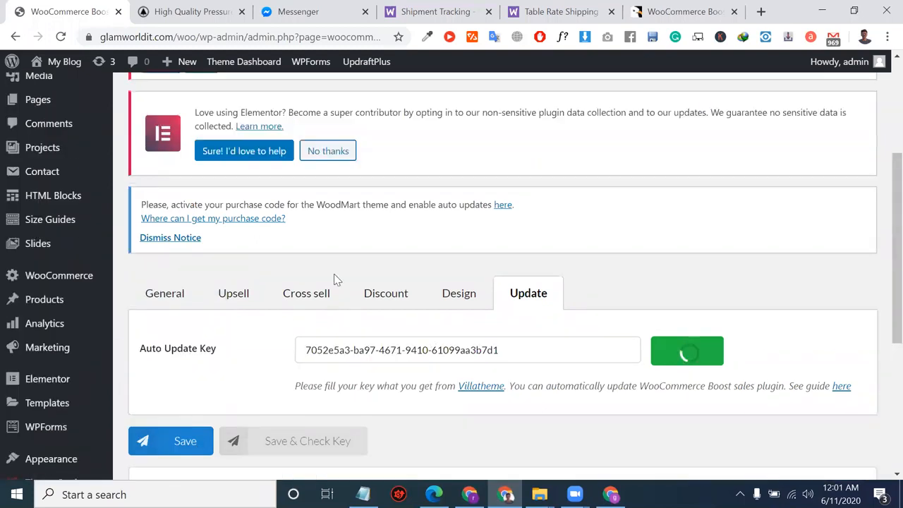
click(160, 294)
scroll(161, 296, down, 5)
scroll(155, 156, down, 1)
click(157, 162)
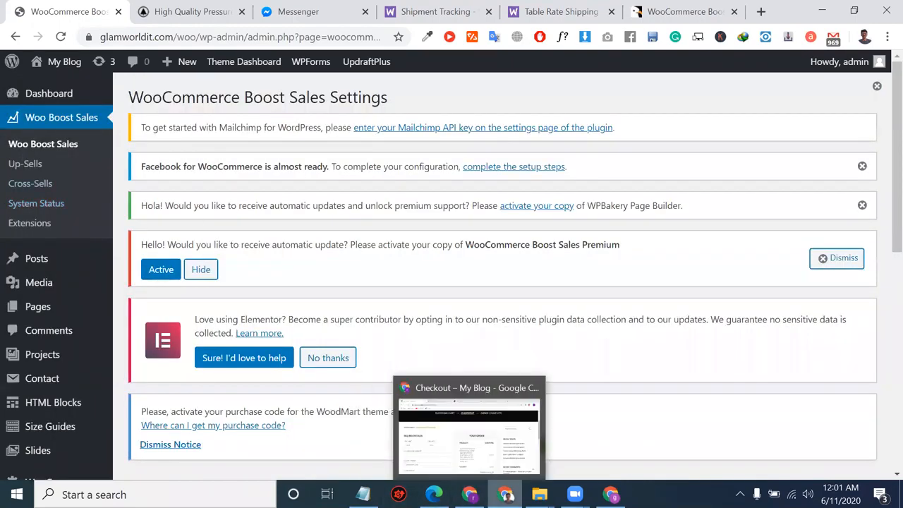
Switch to the plugin list in Notepad and add two line breaks between WooCommerce Tracking and Booster for woocommerce.
mouse_move(539, 494)
mouse_move(363, 494)
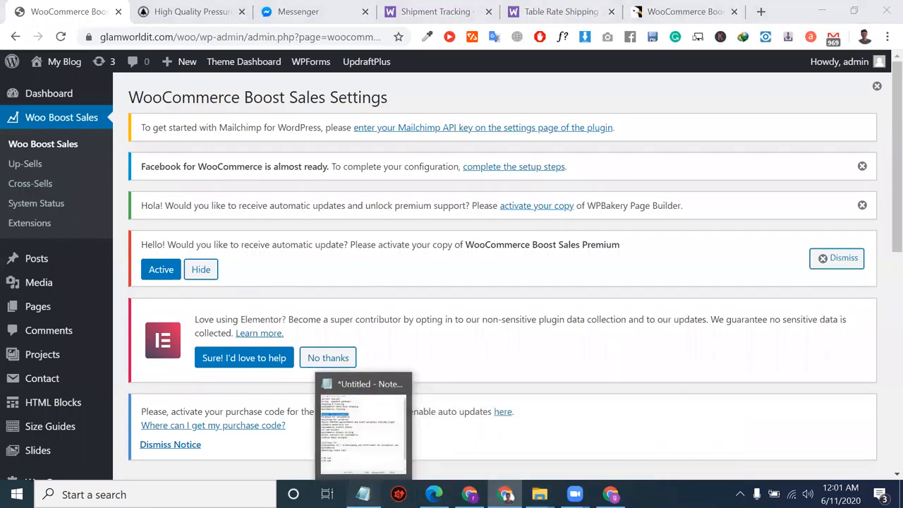
click(363, 427)
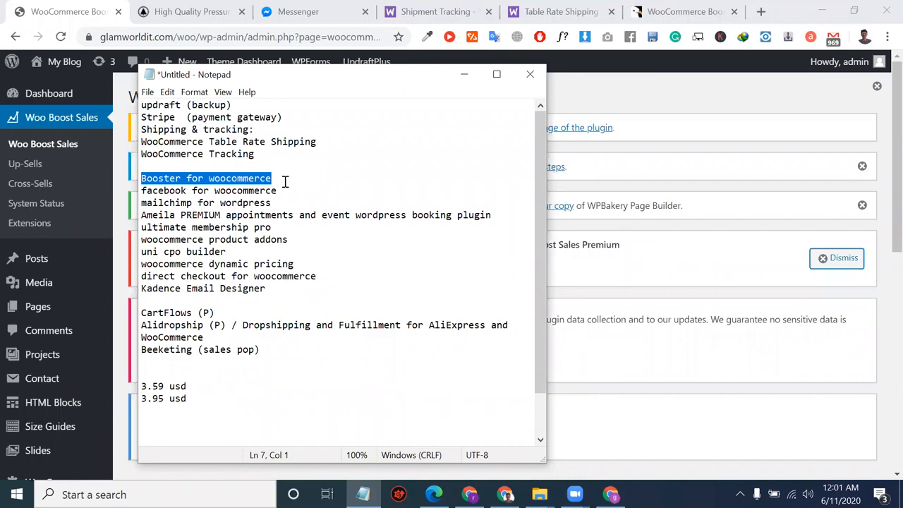
drag(285, 182, 156, 165)
click(157, 165)
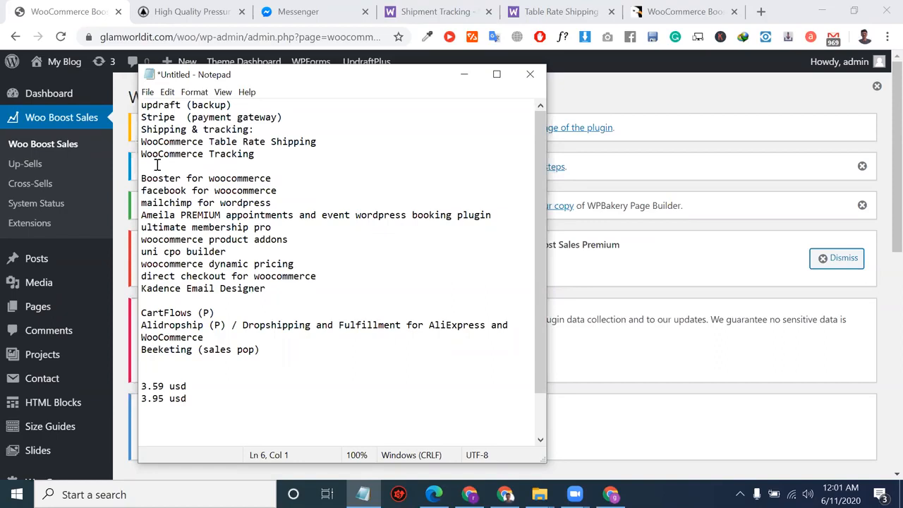
key(Return)
key(Return)
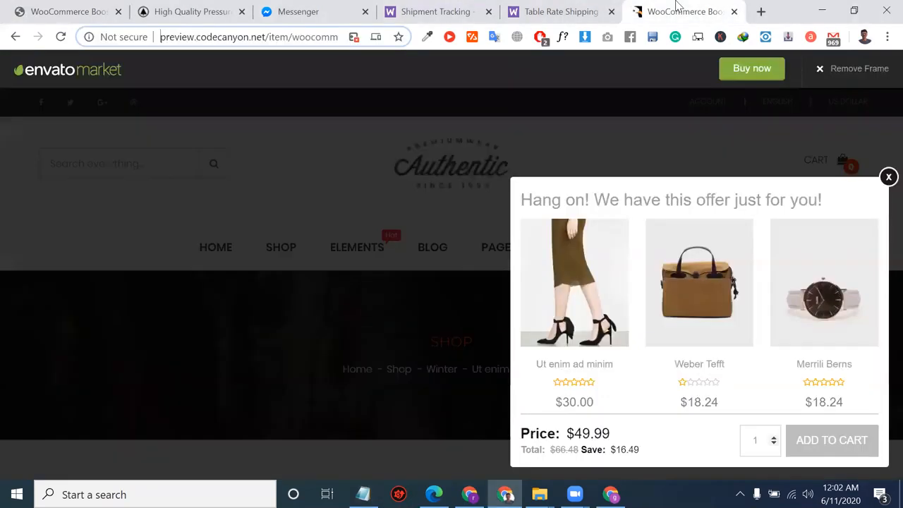
Dismiss the offer popup in the WooCommerce Boost Sales demo, return to the VillaTheme demo page and view its plugin list.
click(678, 12)
click(888, 177)
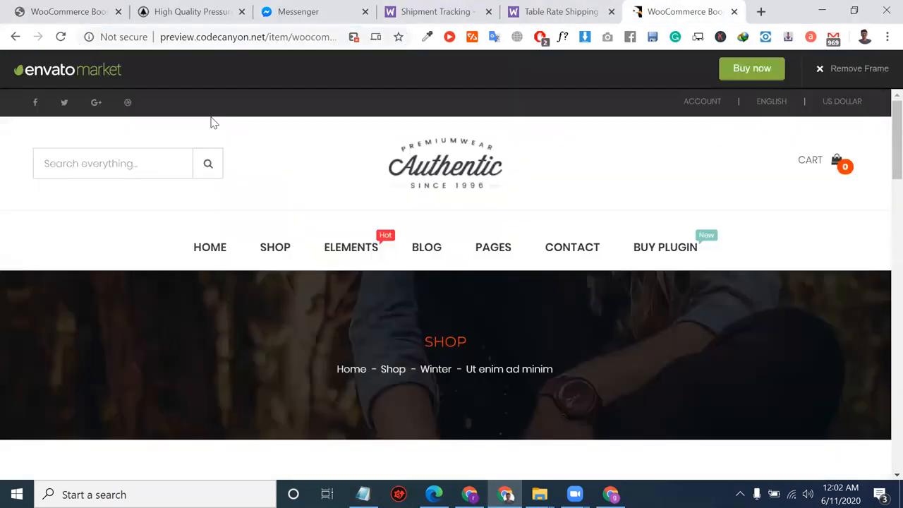
click(16, 37)
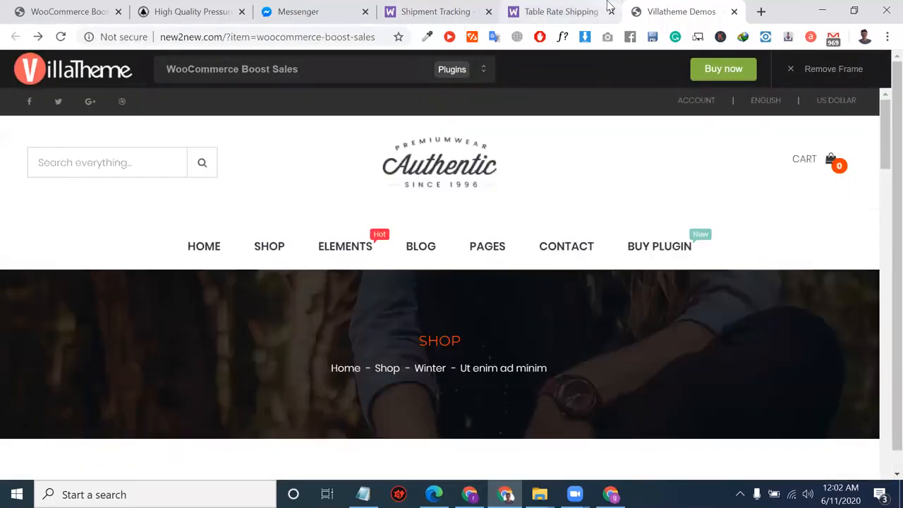
click(346, 74)
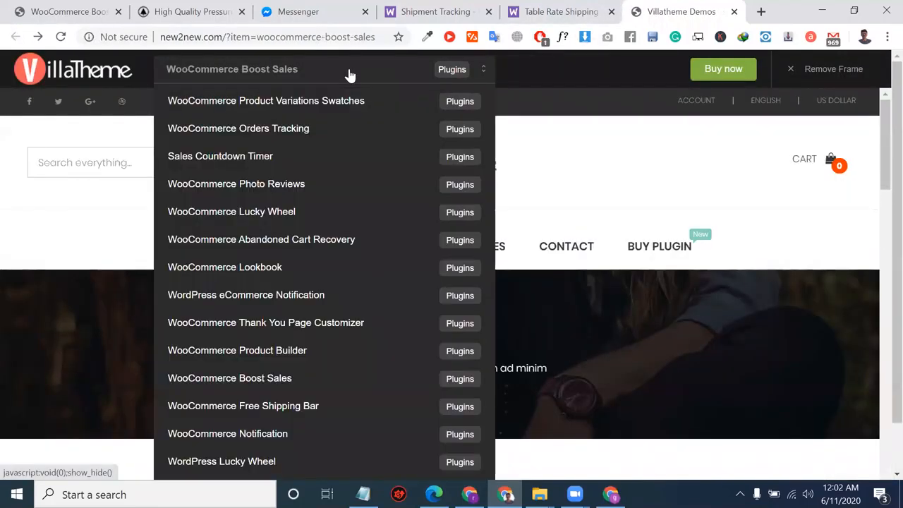
click(347, 73)
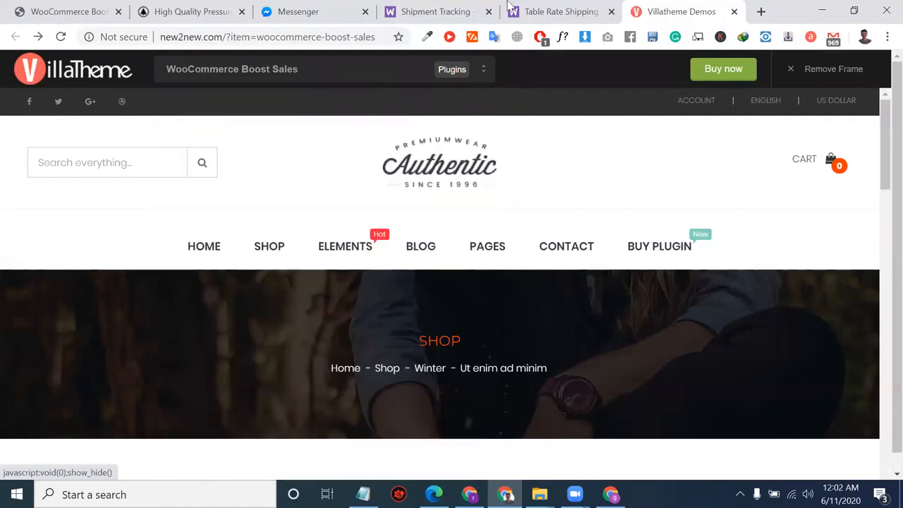
Check the store's product page and return to the General settings of WooCommerce Boost Sales.
click(216, 6)
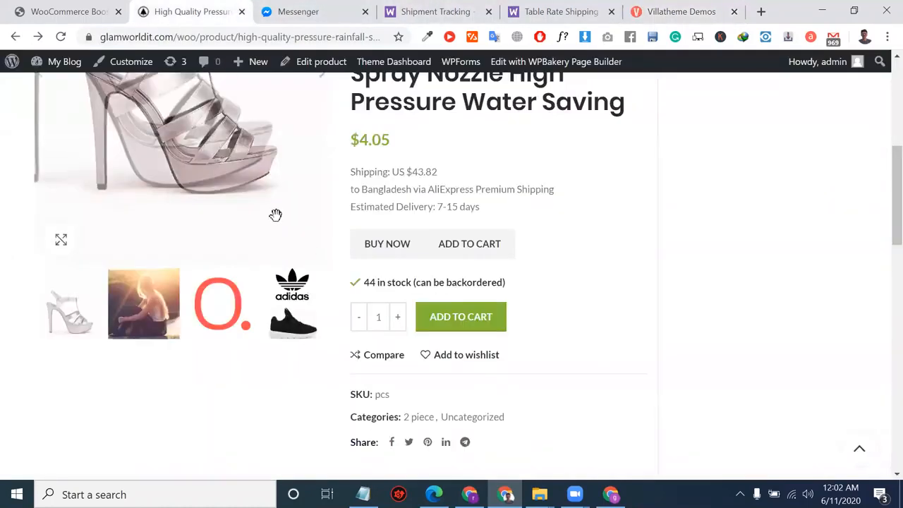
key(ctrl+shift+Tab)
scroll(347, 284, down, 3)
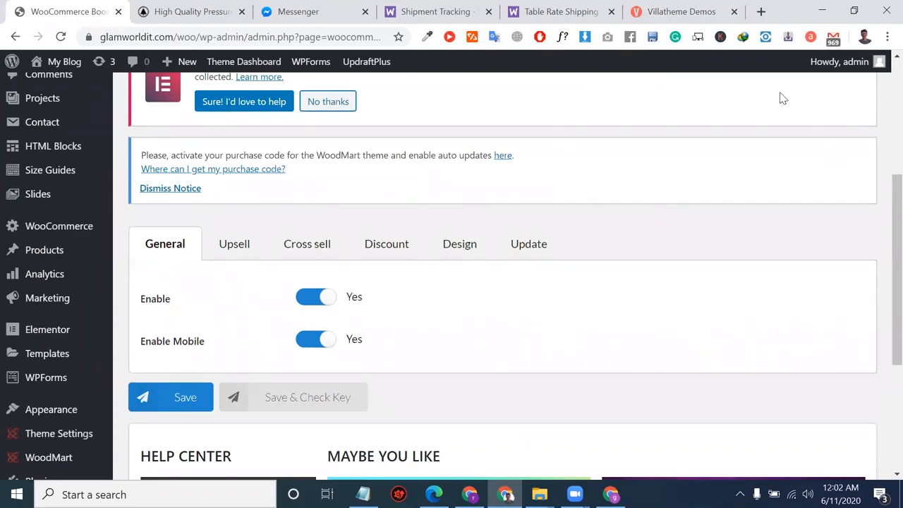
Open daraz.com.bd in a new browser tab.
click(761, 11)
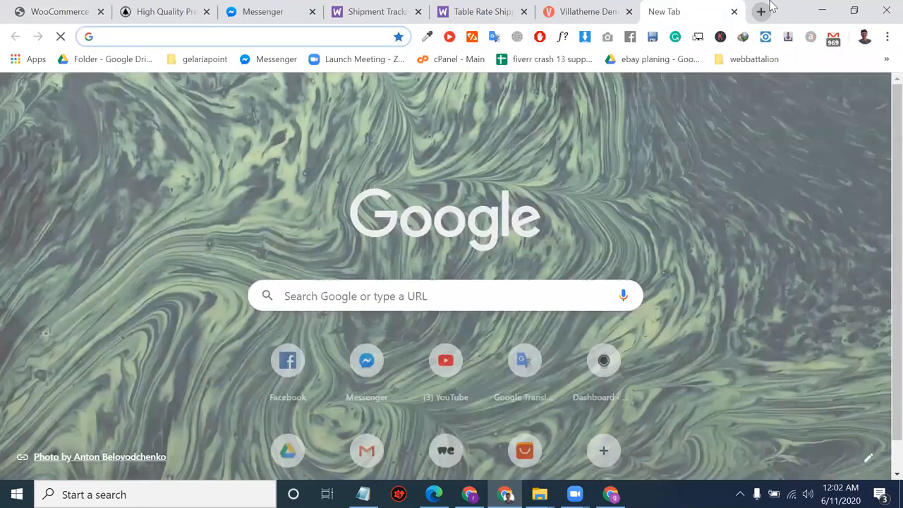
text(daraz.com.bd)
key(Return)
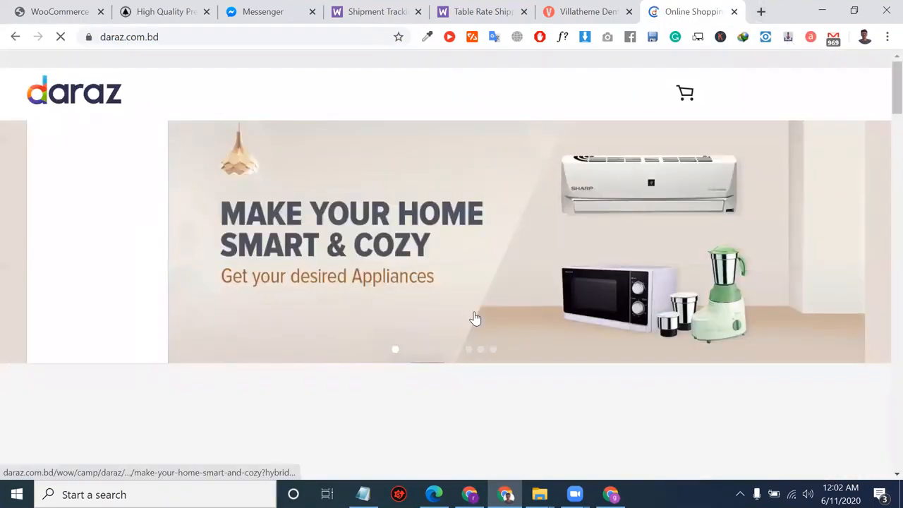
Browse the Daraz home page down to the Just For You products and open Beard Growth Oil - 30ml.
scroll(473, 321, down, 5)
scroll(471, 327, down, 5)
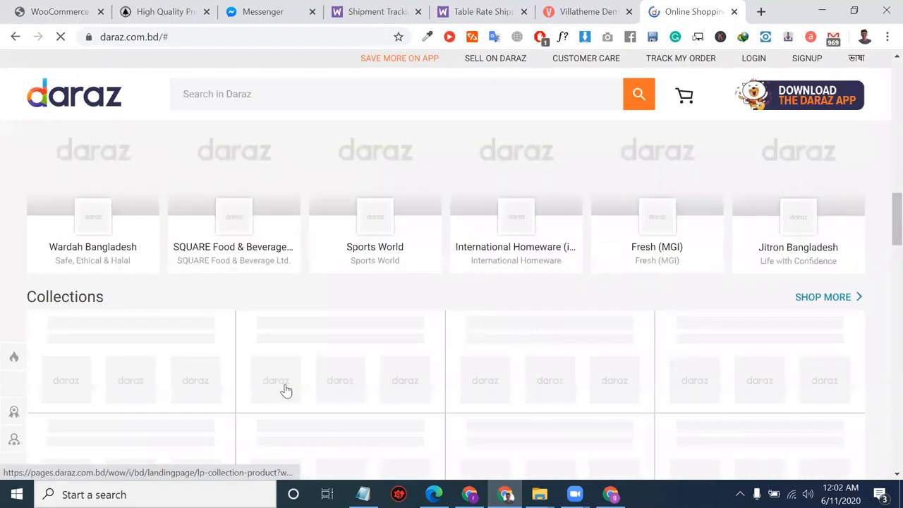
scroll(285, 388, down, 5)
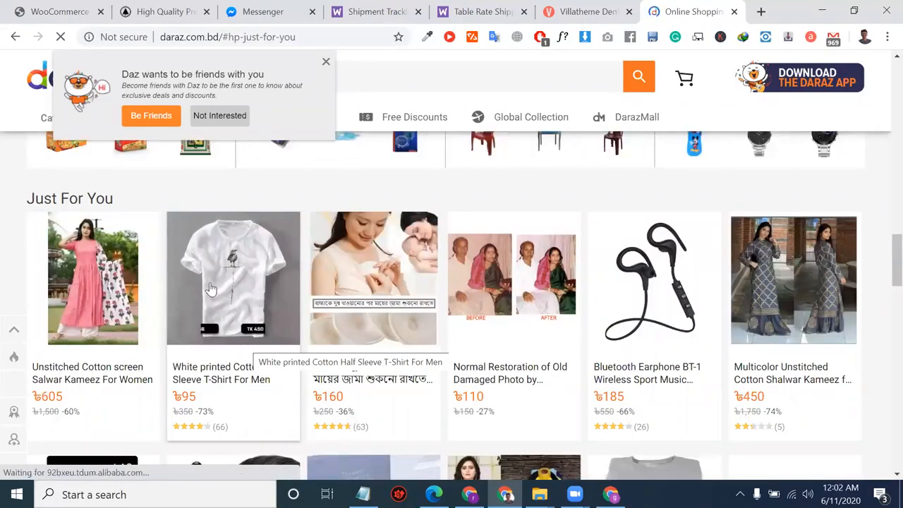
scroll(210, 290, down, 5)
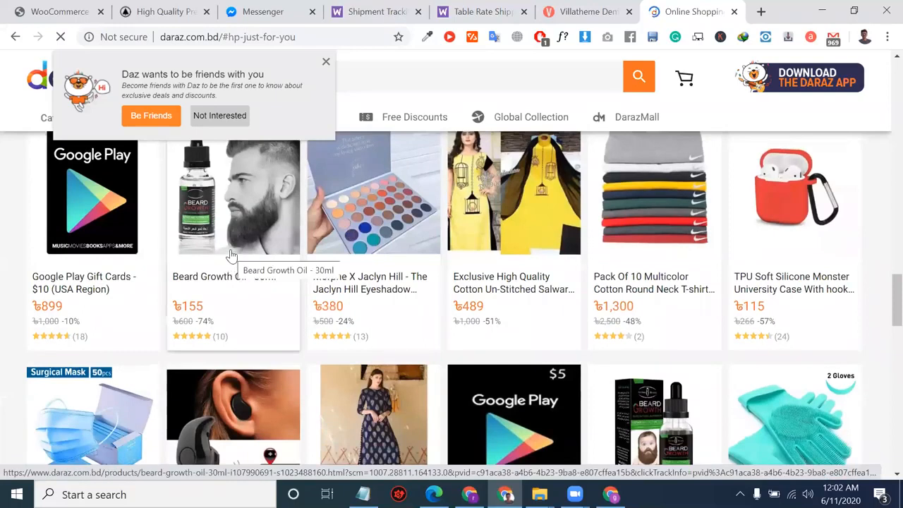
click(230, 256)
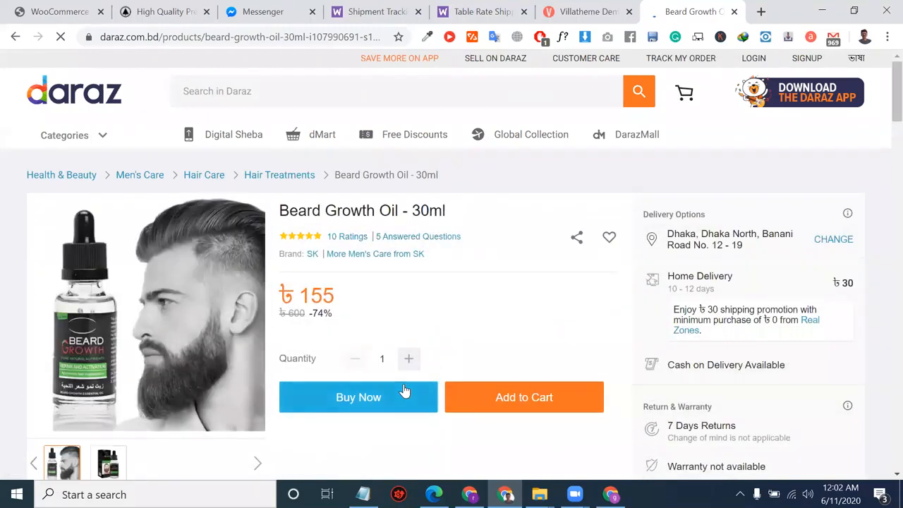
Add the Beard Growth Oil to the Daraz cart, signing in with a Google account.
click(403, 391)
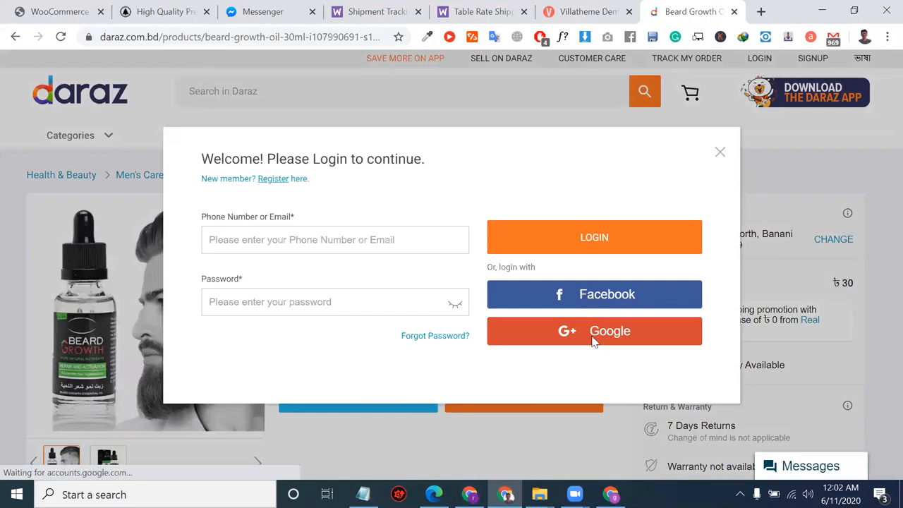
click(592, 341)
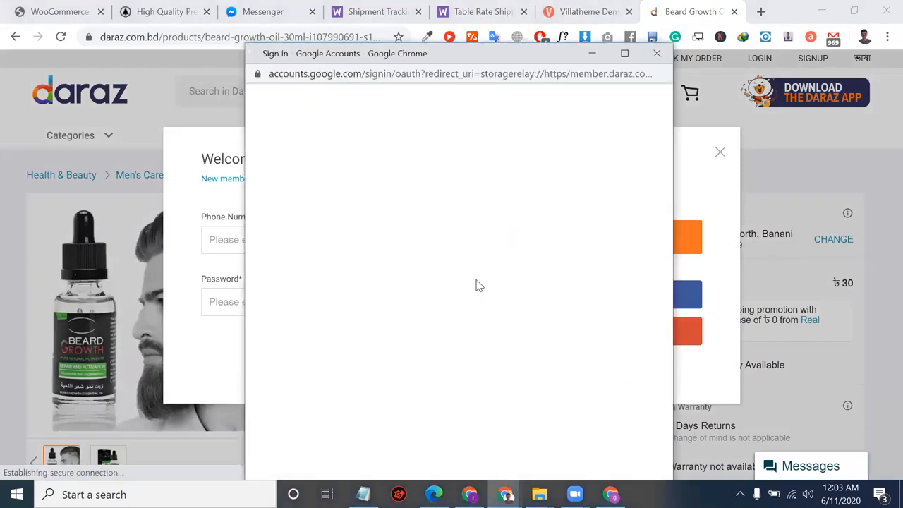
click(345, 272)
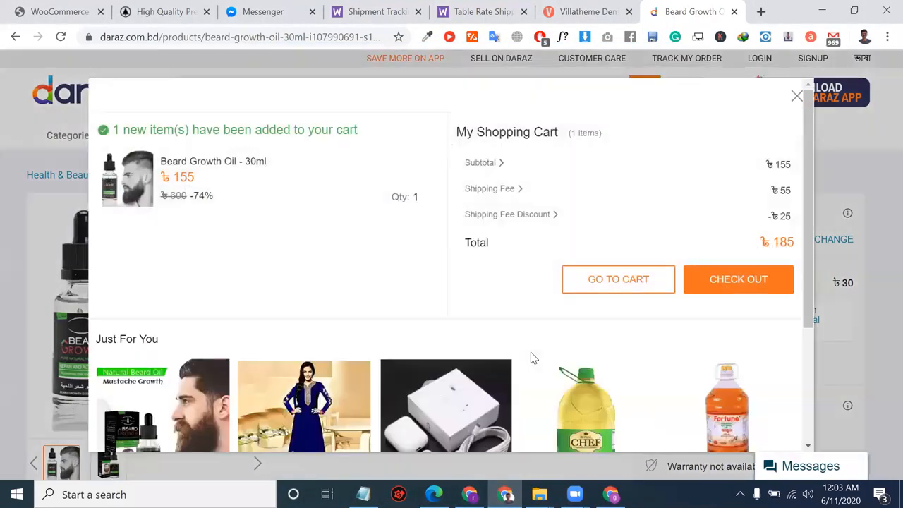
Review the Just For You recommendations in the added-to-cart popup, highlighting their heading, and dismiss the popup.
scroll(534, 357, down, 1)
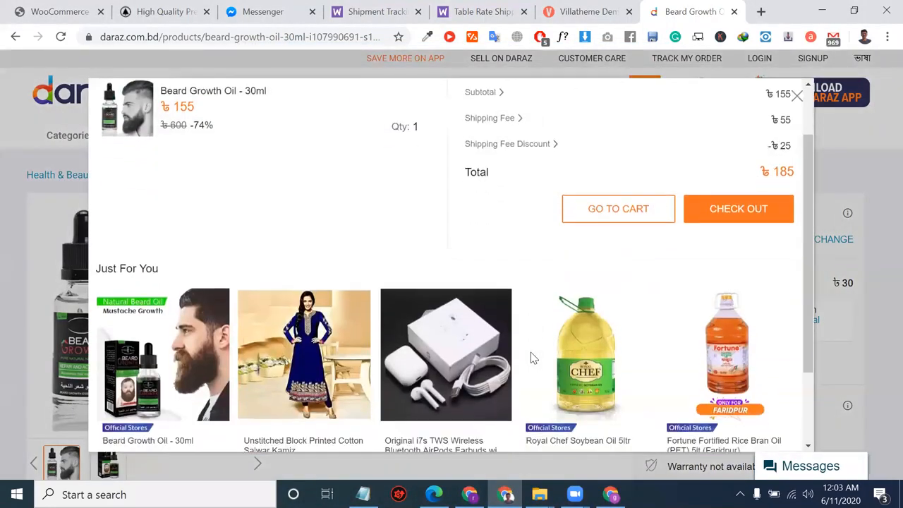
triple_click(146, 266)
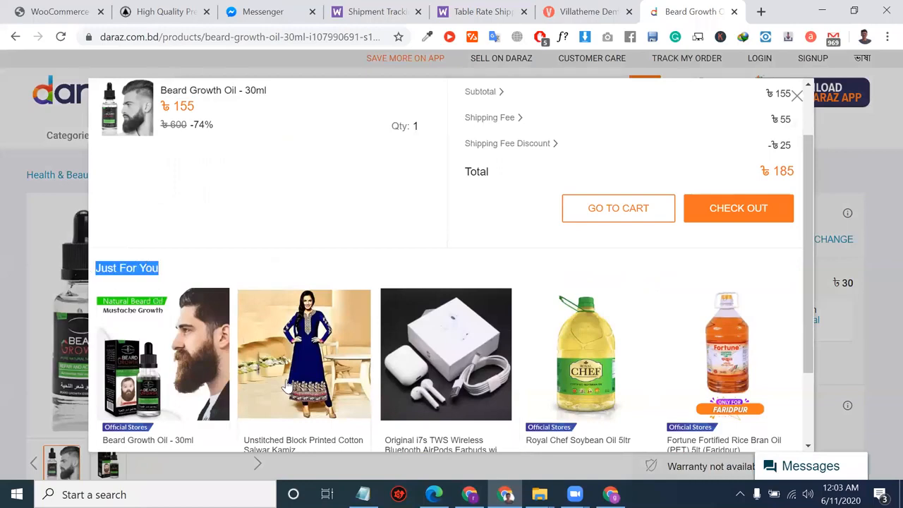
scroll(287, 385, down, 1)
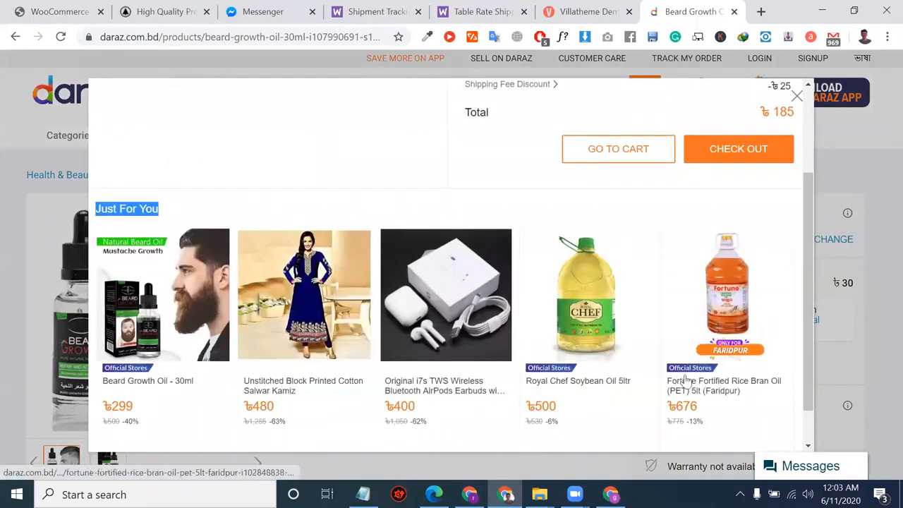
scroll(683, 381, down, 1)
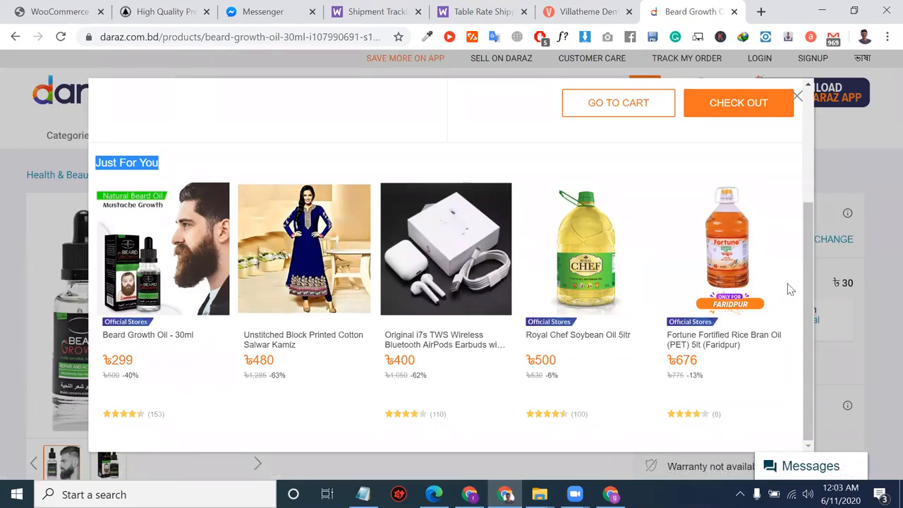
click(797, 95)
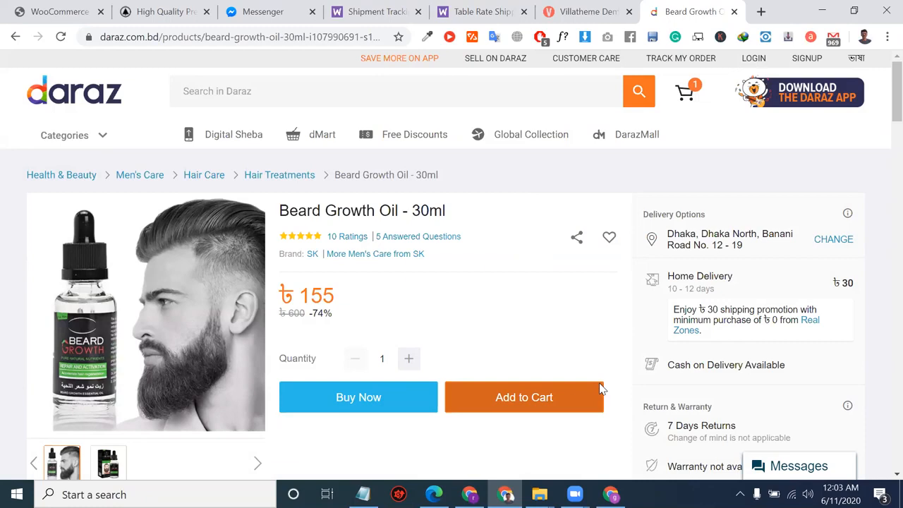
Add the Beard Growth Oil to the cart again, and minimise both browser windows and Notepad.
click(598, 389)
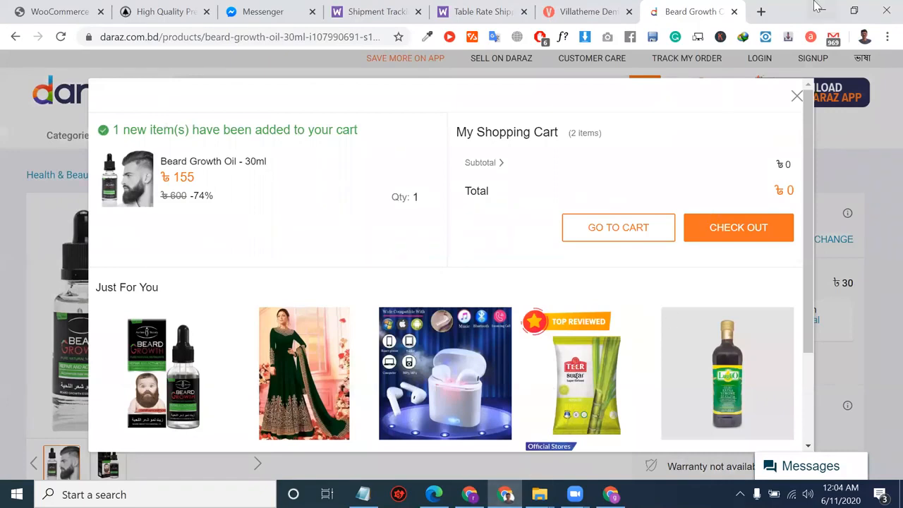
click(822, 12)
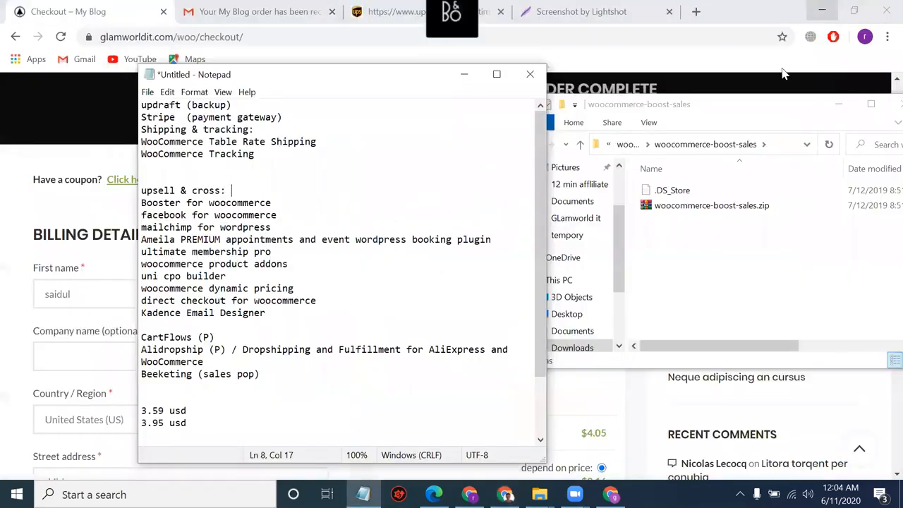
click(813, 17)
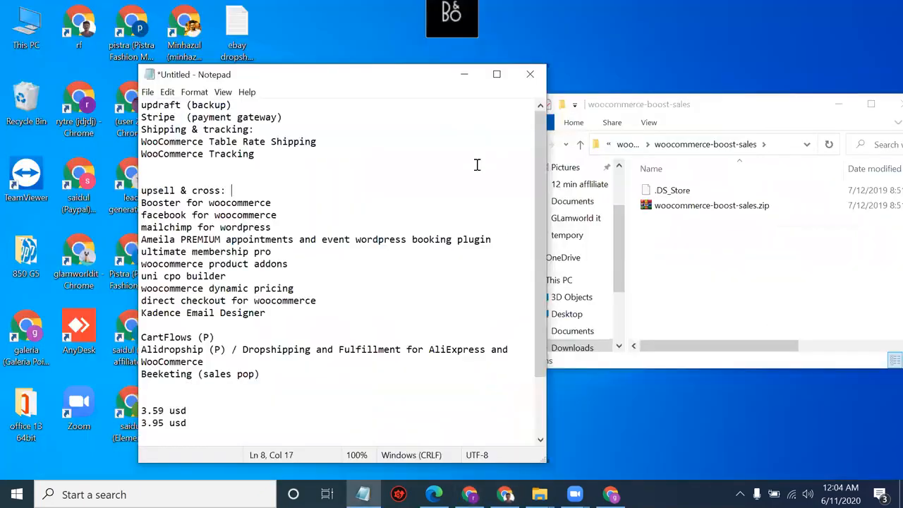
click(464, 74)
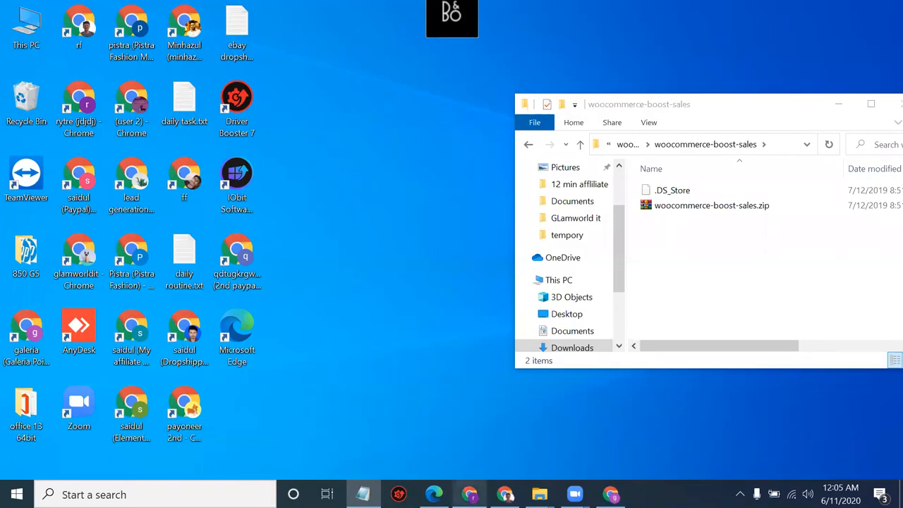
Return to Daraz in Chrome, dismiss the cart popup and look over the Beard Growth Oil product page.
click(504, 494)
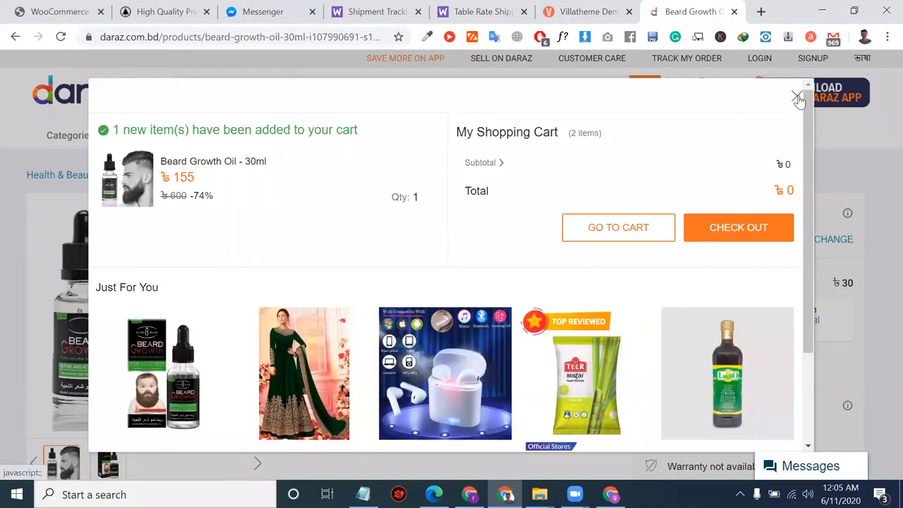
click(797, 97)
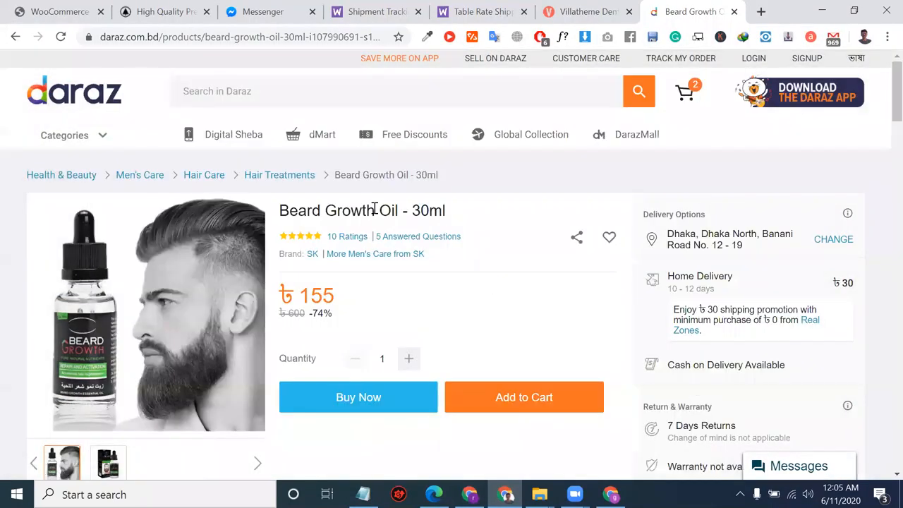
triple_click(375, 209)
scroll(381, 205, down, 2)
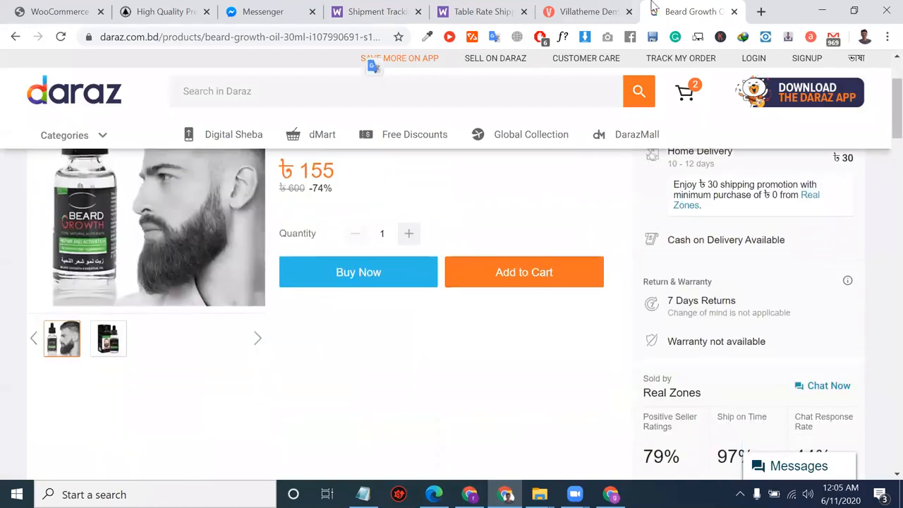
Dismiss the offer popup in the VillaTheme demo and return to the WooCommerce Boost Sales settings page.
click(610, 7)
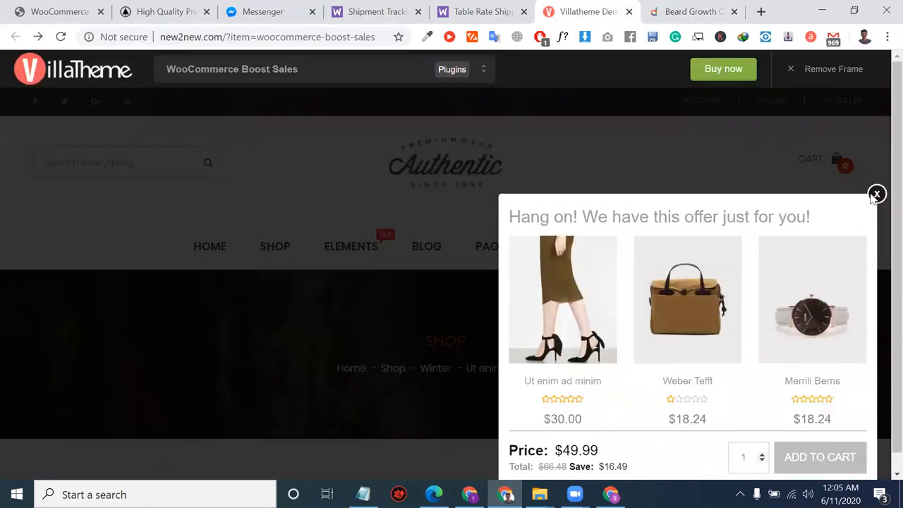
click(876, 194)
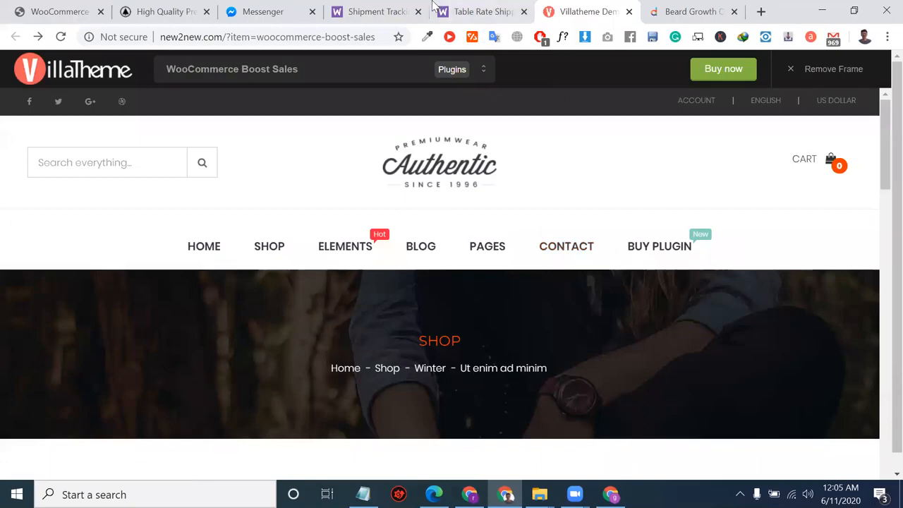
click(50, 10)
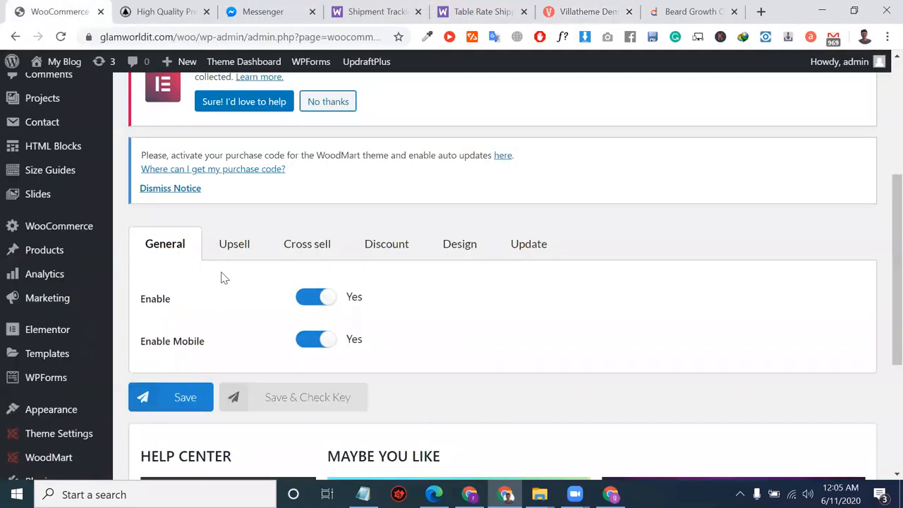
In File Explorer, copy the name of the woocommerce-boost-sales folder inside woocommerce-boost-sales-v1.4.0 under "some important plugin".
click(363, 493)
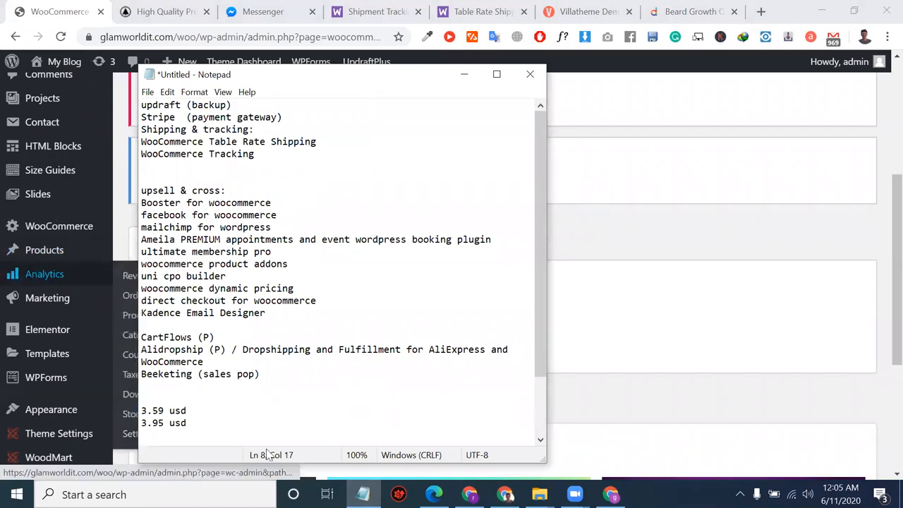
click(539, 494)
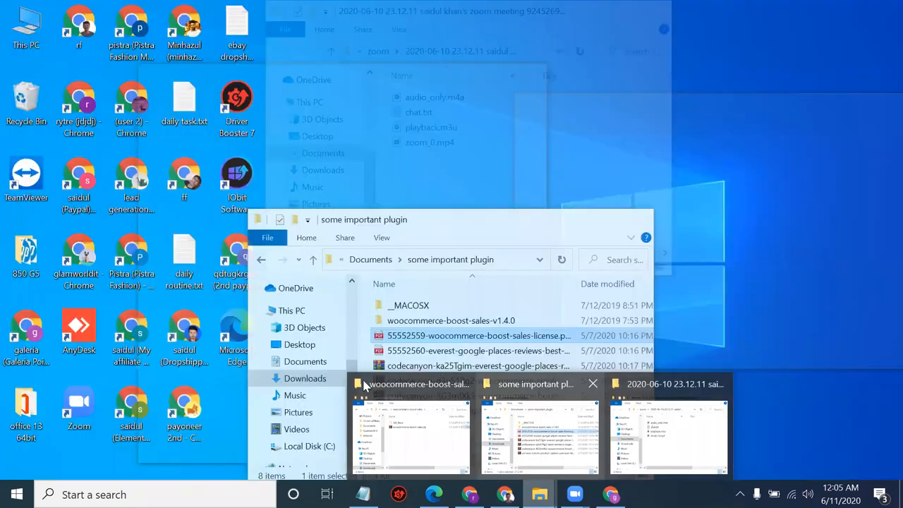
click(540, 427)
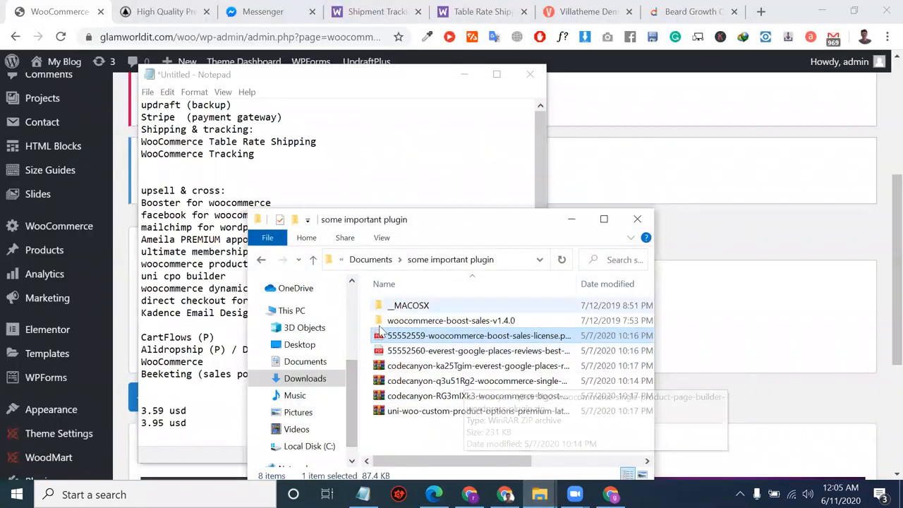
drag(402, 223, 292, 132)
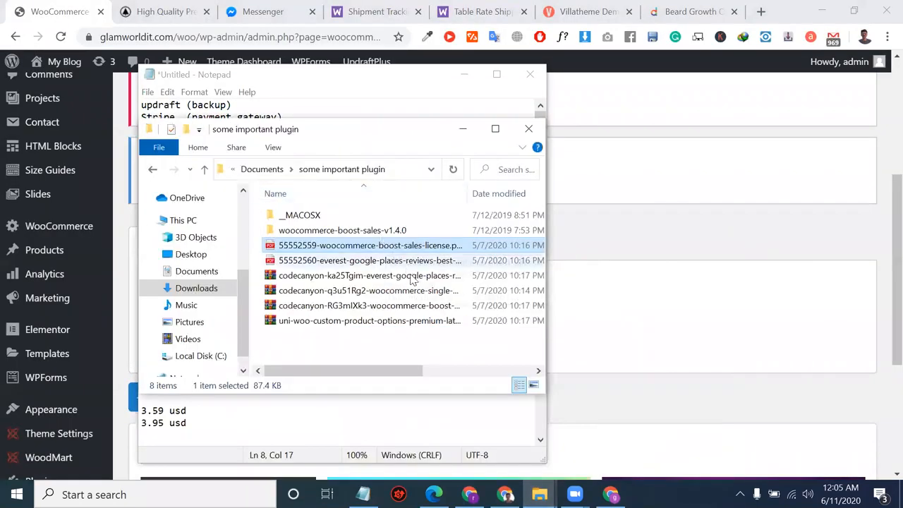
double_click(345, 230)
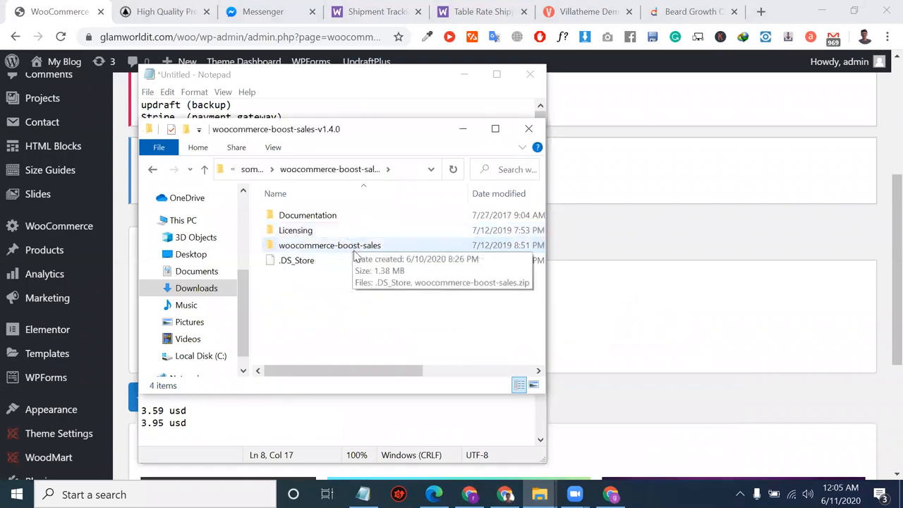
click(355, 251)
right_click(355, 257)
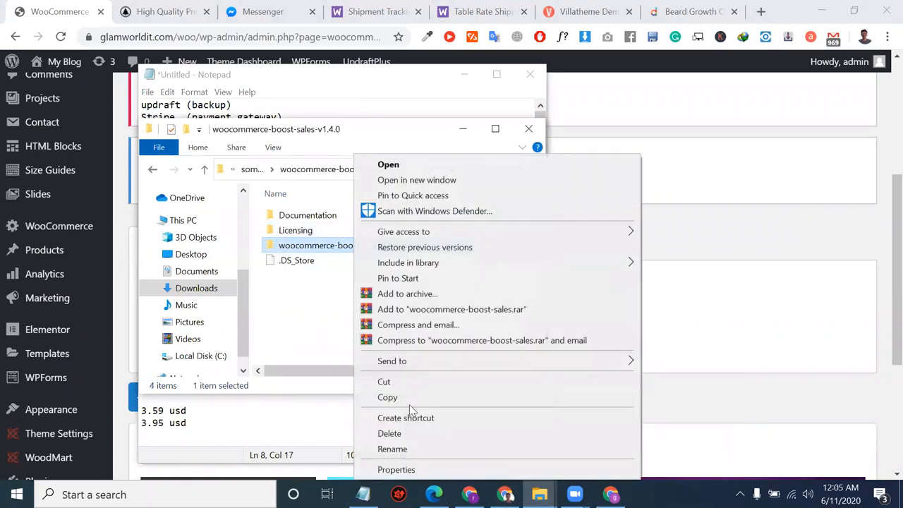
click(415, 447)
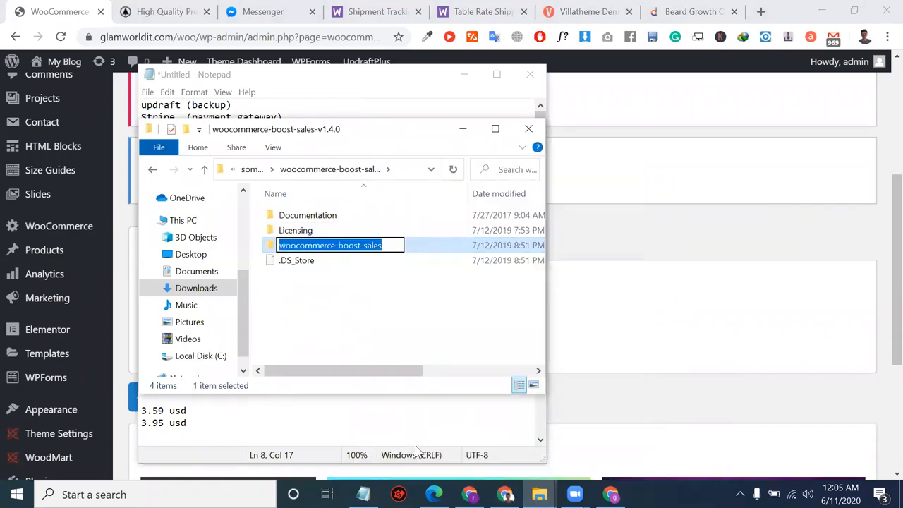
In Notepad, add the line "woocommerce boost sales" below "upsell & cross:", replacing the hyphens of the copied name with spaces.
click(464, 74)
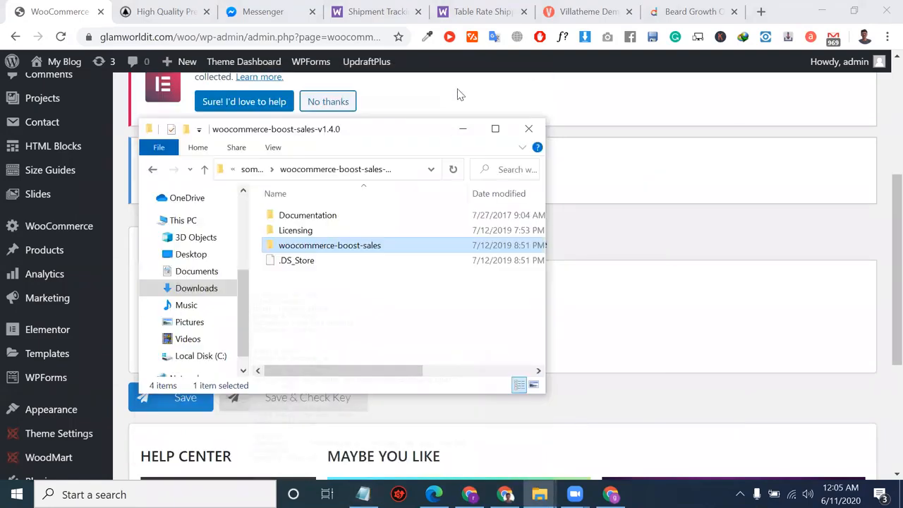
click(363, 494)
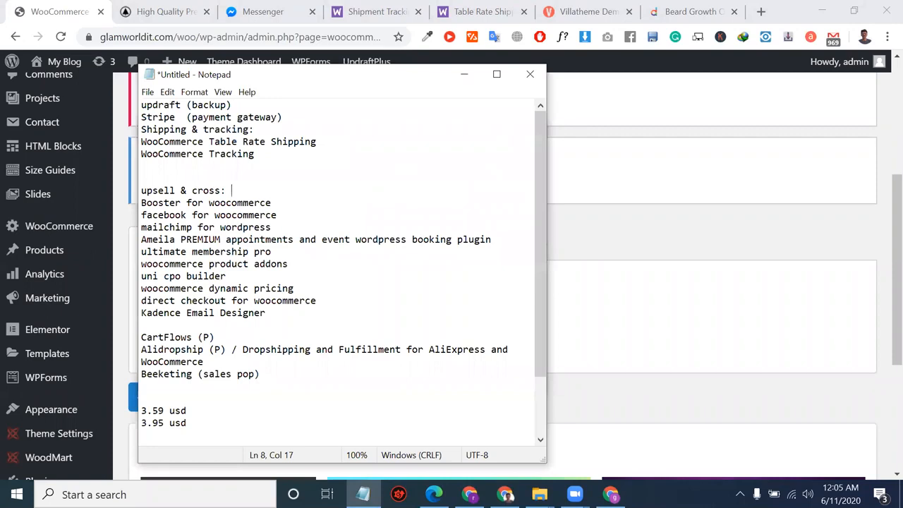
key(Return)
text(woocommerce-boost-sales)
click(243, 203)
key(BackSpace)
key(Left)
key(Left)
key(Left)
key(Left)
key(Left)
key(Left)
key(BackSpace)
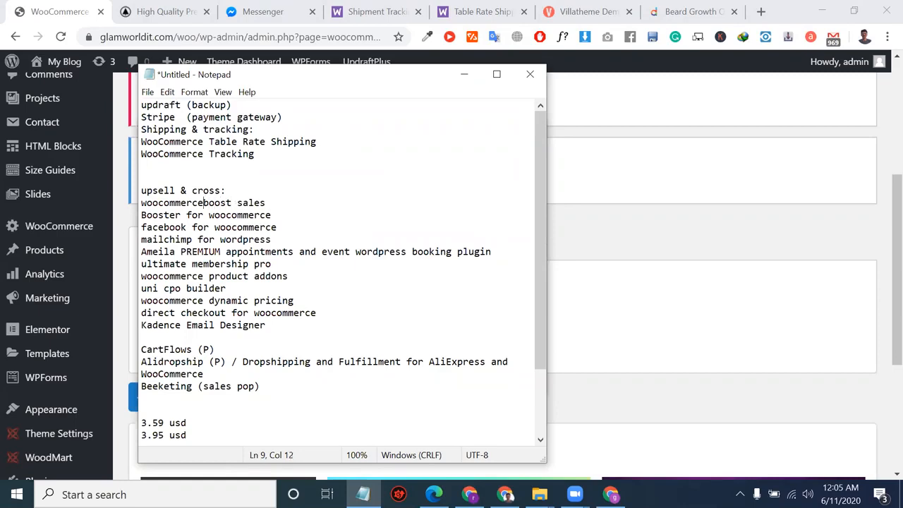
Delete the "Booster for woocommerce" entry's text from the list and remove one blank line above "upsell & cross:".
drag(278, 215, 141, 202)
click(141, 227)
drag(284, 215, 140, 214)
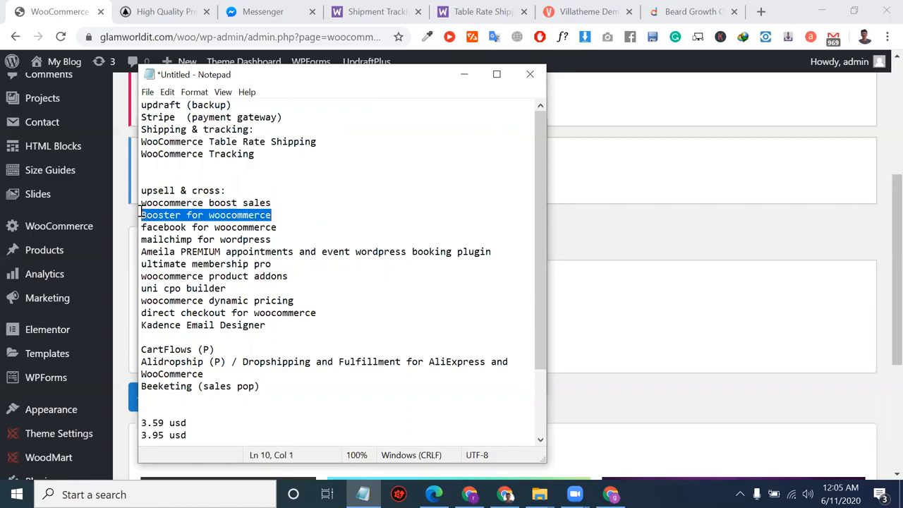
key(Delete)
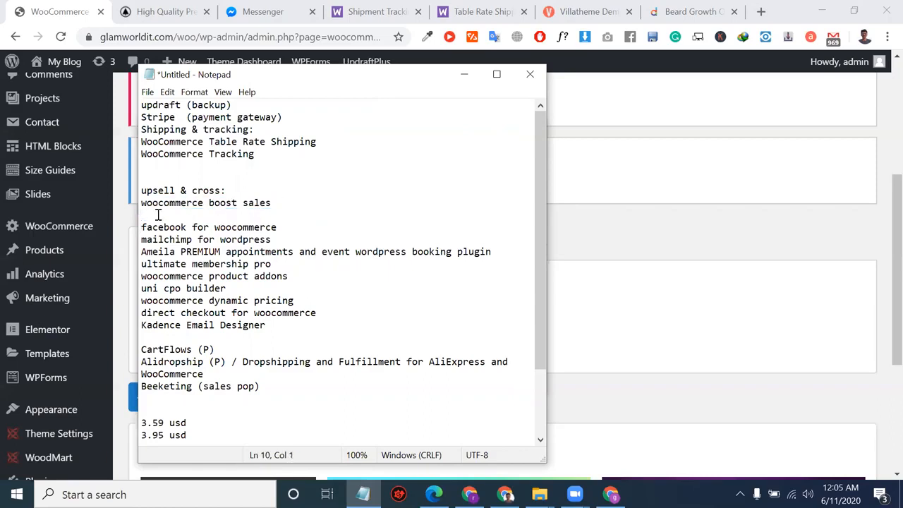
click(142, 191)
key(BackSpace)
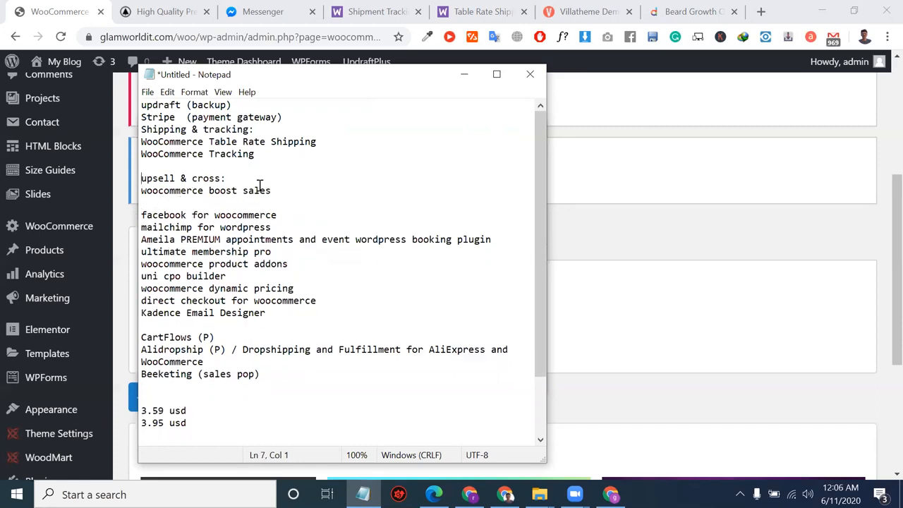
Add the heading "email marketing:" above "facebook for woocommerce" and insert a blank line below "mailchimp for wordpress".
click(178, 204)
text(f)
key(BackSpace)
text(emad)
key(BackSpace)
text(il marketing)
key(BackSpace)
text(:)
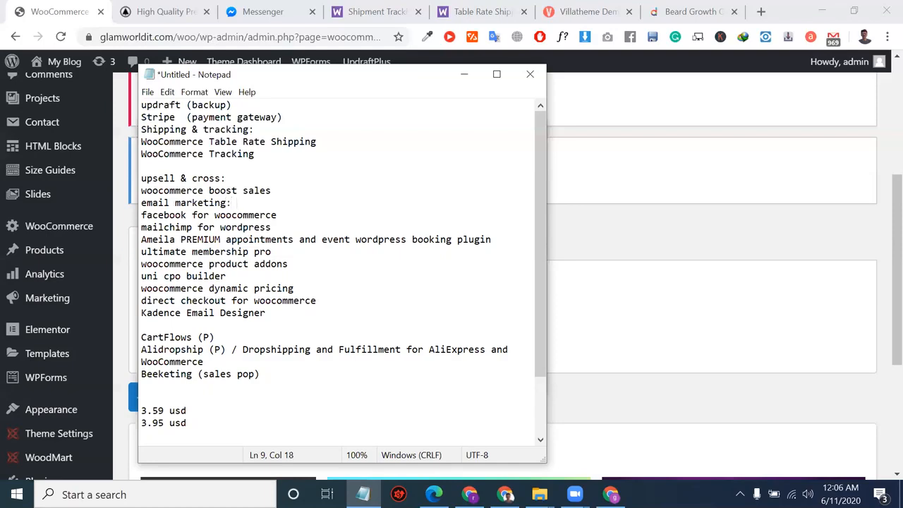
click(280, 227)
key(Return)
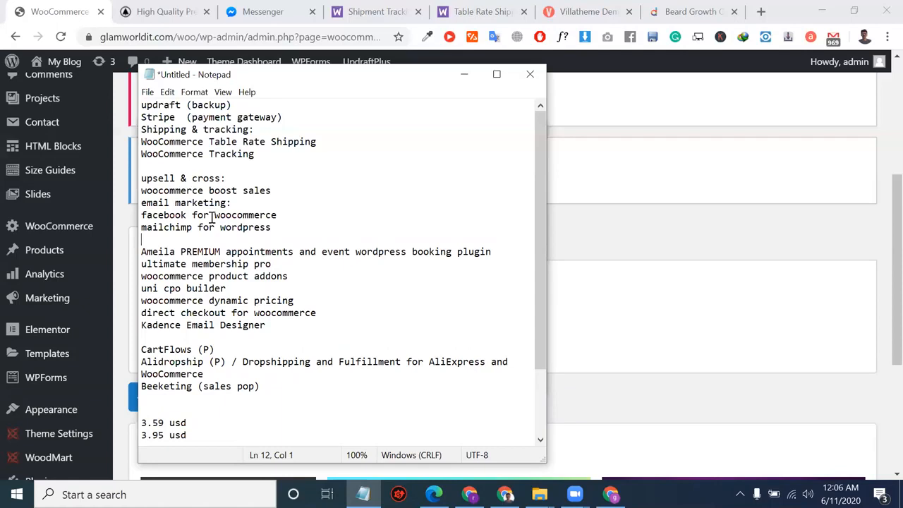
click(176, 40)
drag(176, 40, 11, 41)
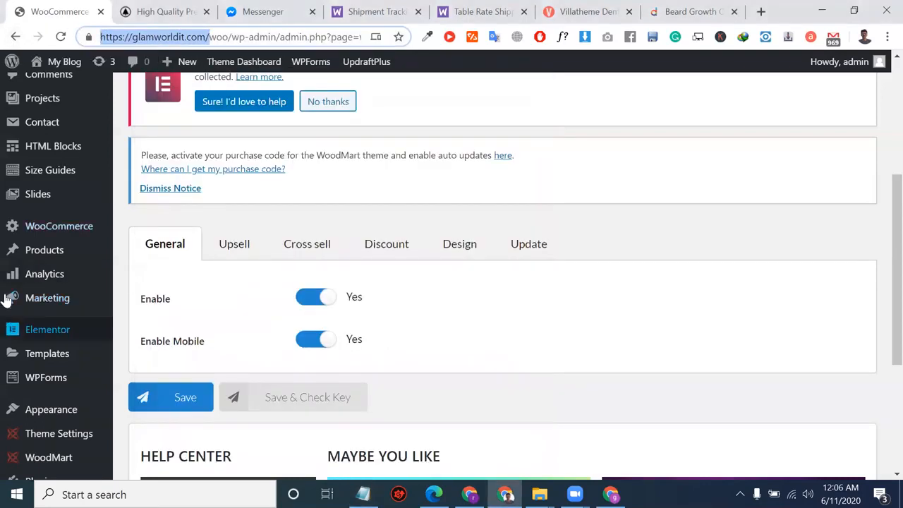
mouse_move(104, 229)
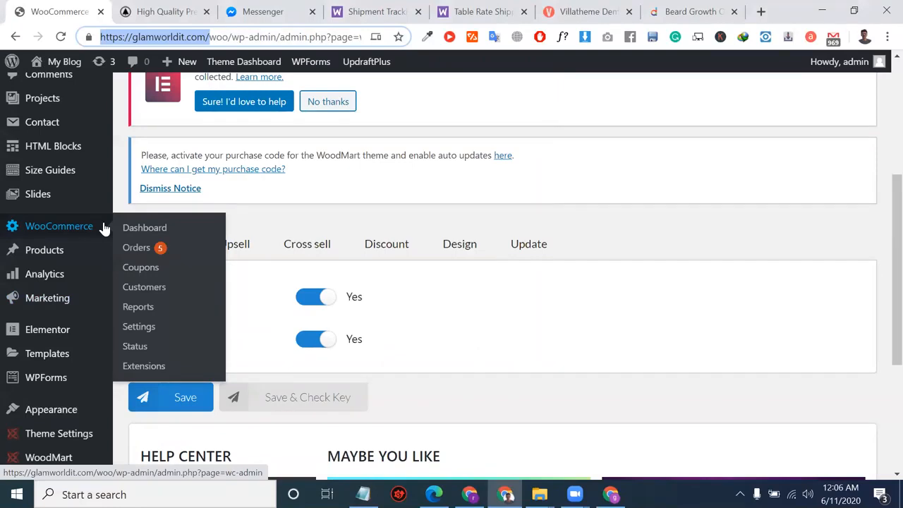
double_click(339, 156)
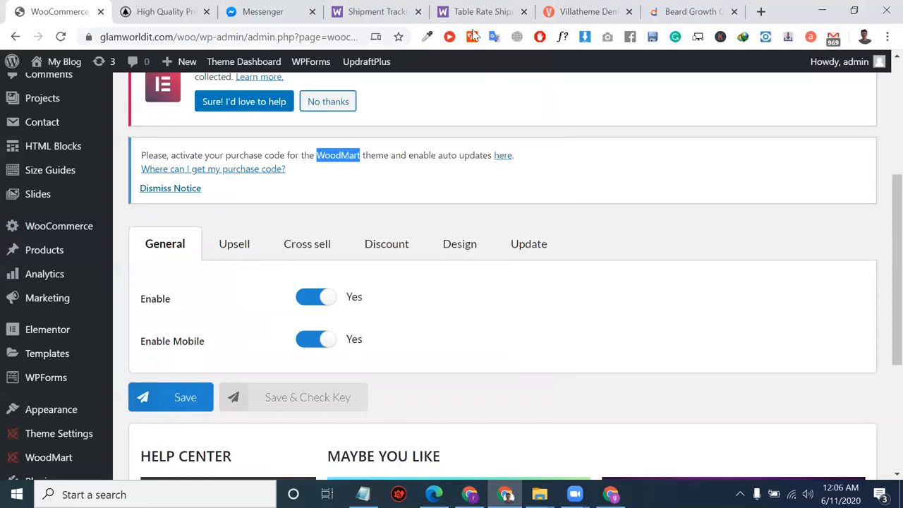
click(168, 11)
click(80, 6)
In the WordPress admin in Chrome, open the page for adding new plugins.
scroll(71, 312, down, 3)
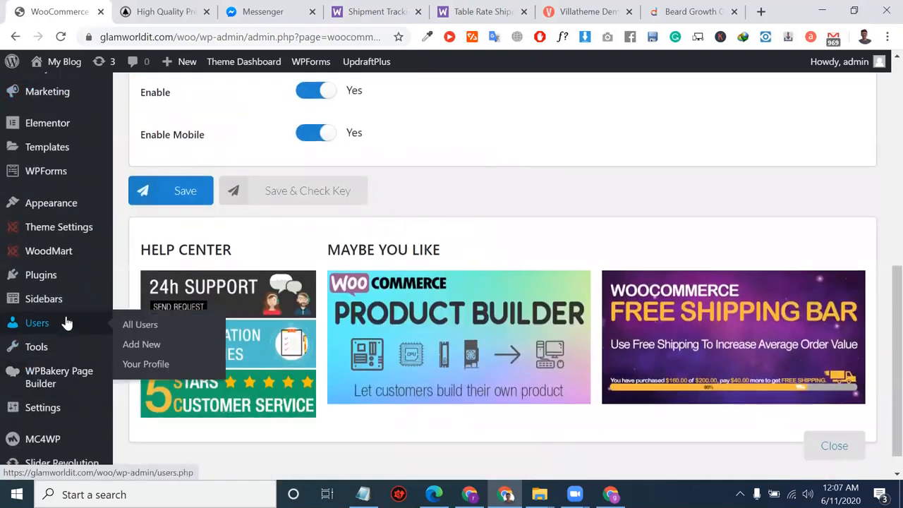
scroll(63, 314, down, 1)
mouse_move(61, 256)
click(141, 280)
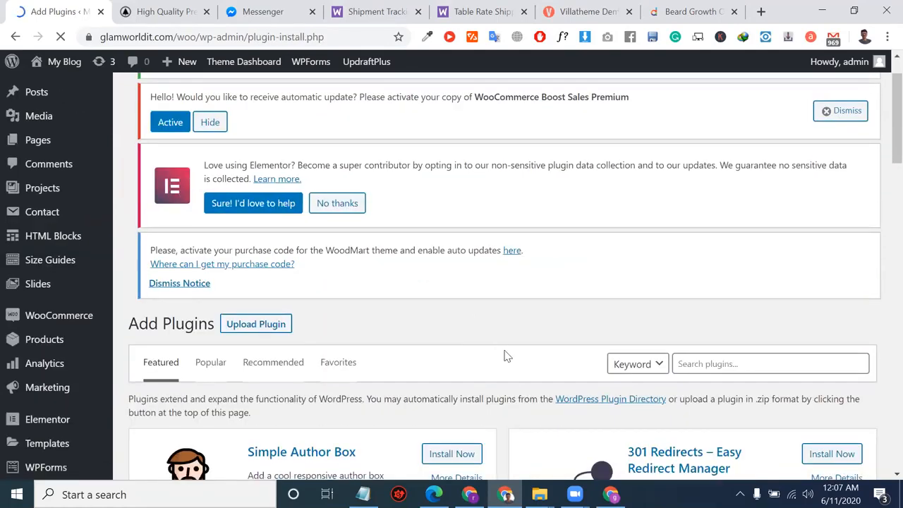
scroll(503, 357, down, 2)
Copy "facebook for woocommerce" from the Notepad list and search the WordPress plugin directory for it.
click(717, 257)
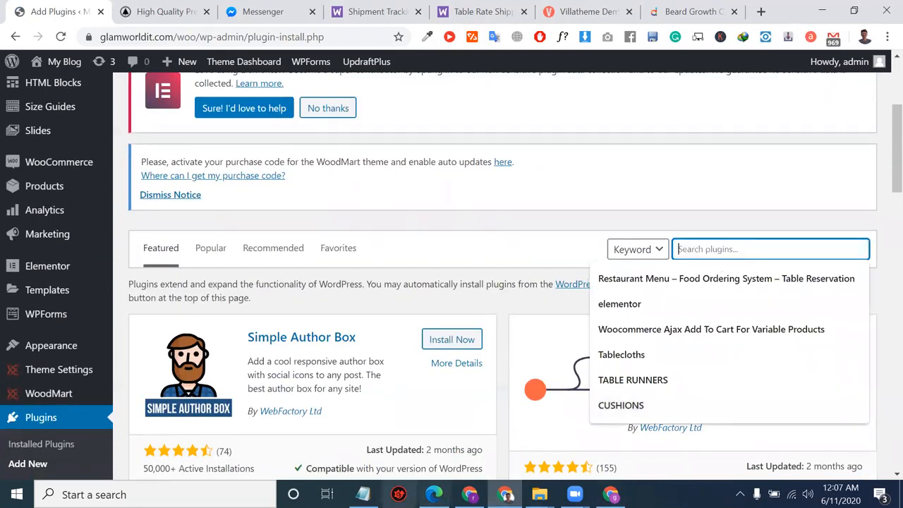
click(362, 494)
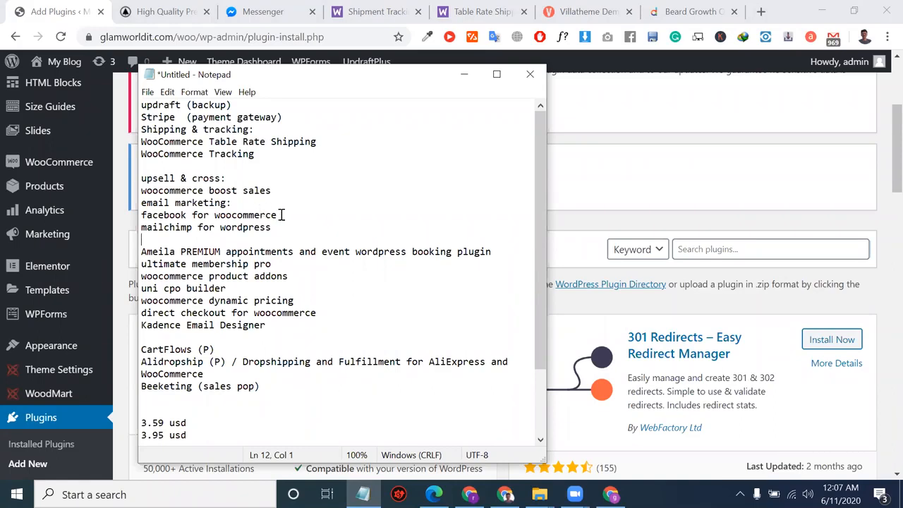
drag(285, 214, 125, 214)
key(ctrl+c)
click(737, 253)
key(ctrl+v)
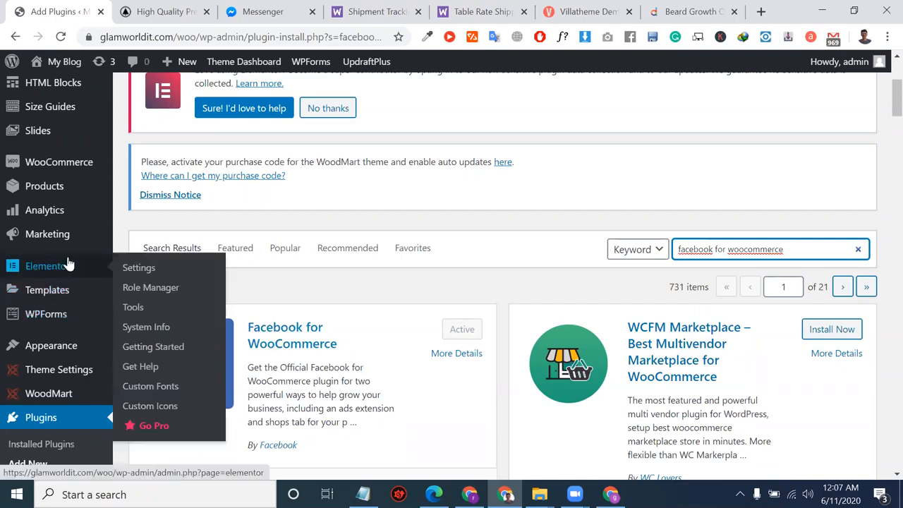
Find Facebook for WooCommerce among the installed plugins and open its configuration page.
scroll(64, 372, down, 3)
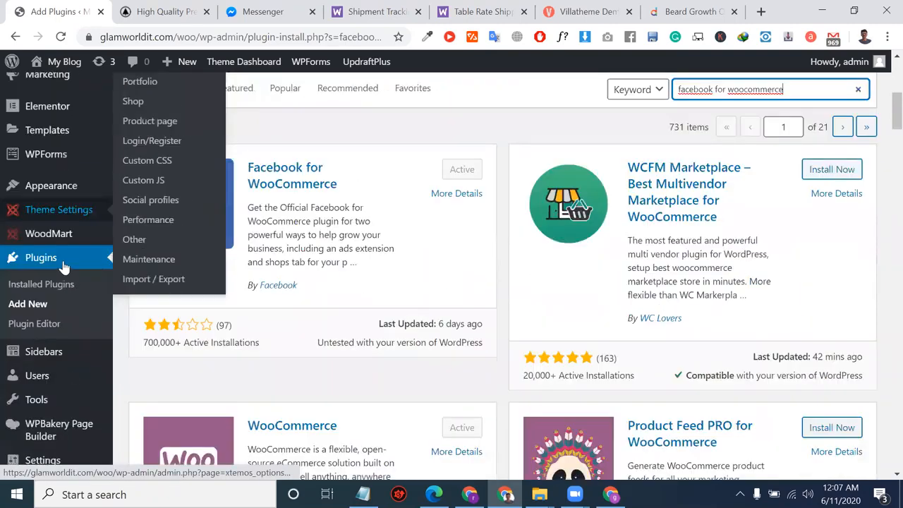
click(71, 284)
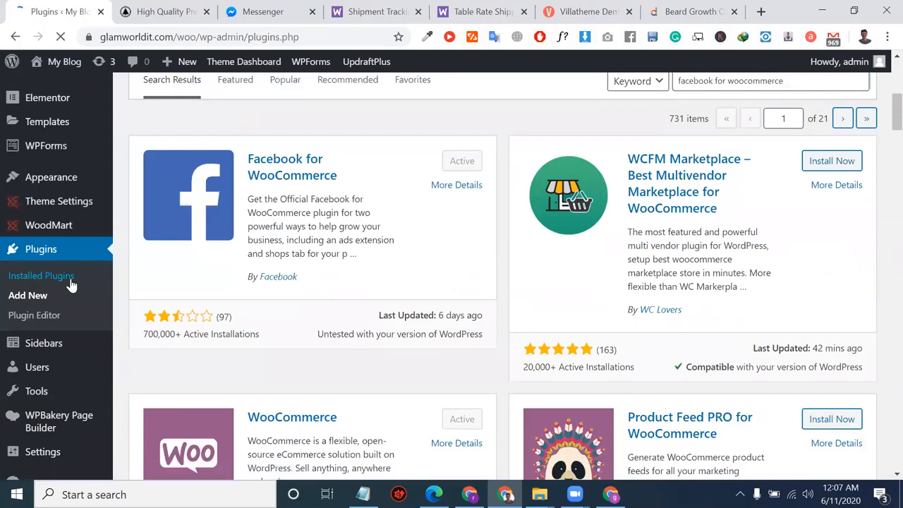
scroll(247, 352, down, 6)
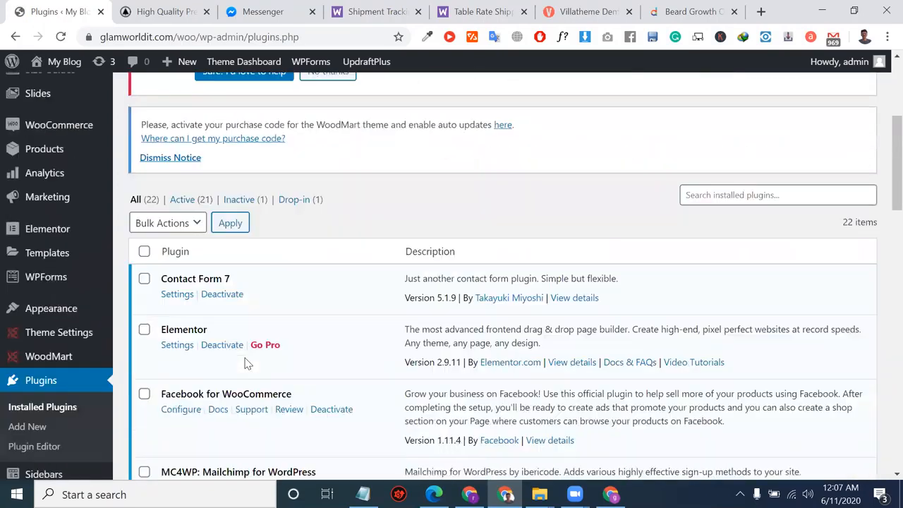
triple_click(249, 184)
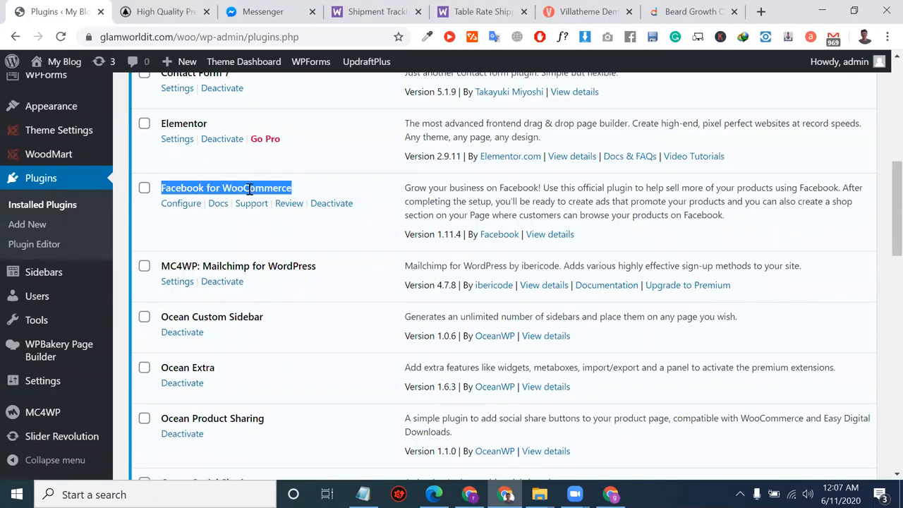
click(181, 204)
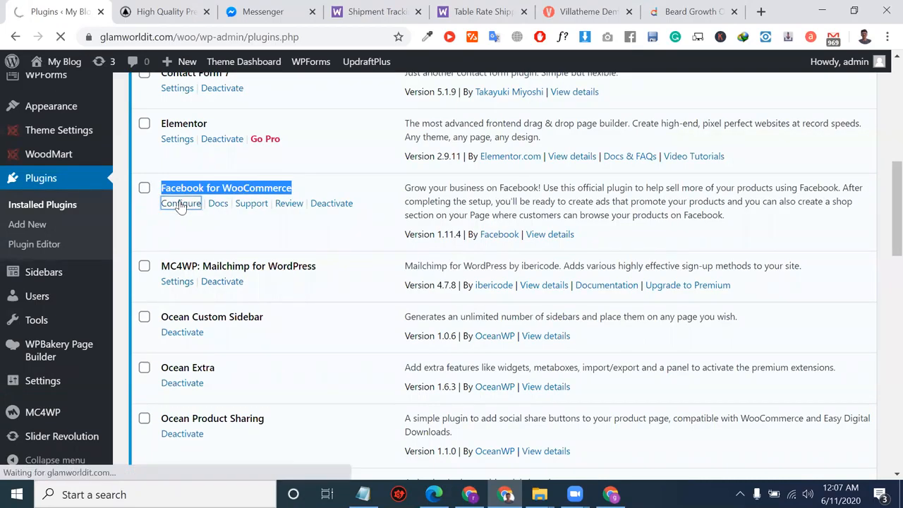
Start the Facebook setup from the Facebook for WooCommerce integration settings.
scroll(269, 292, down, 2)
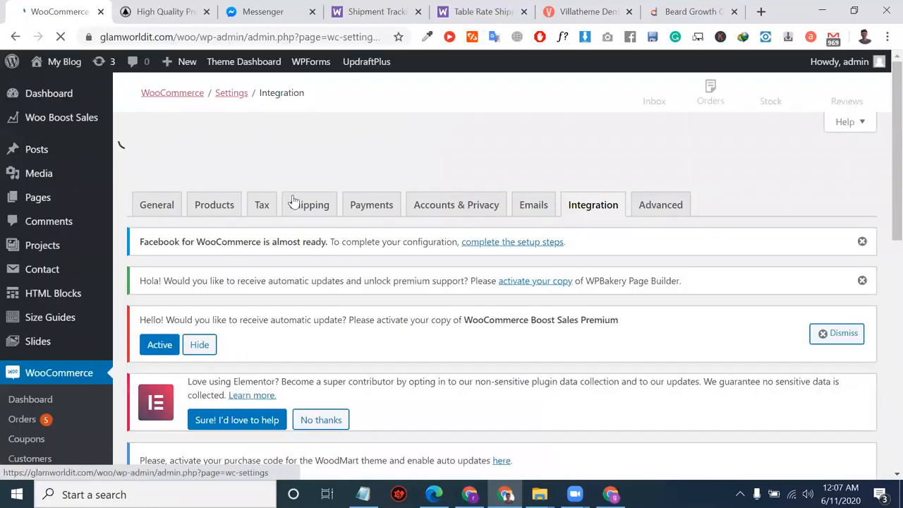
scroll(332, 294, up, 4)
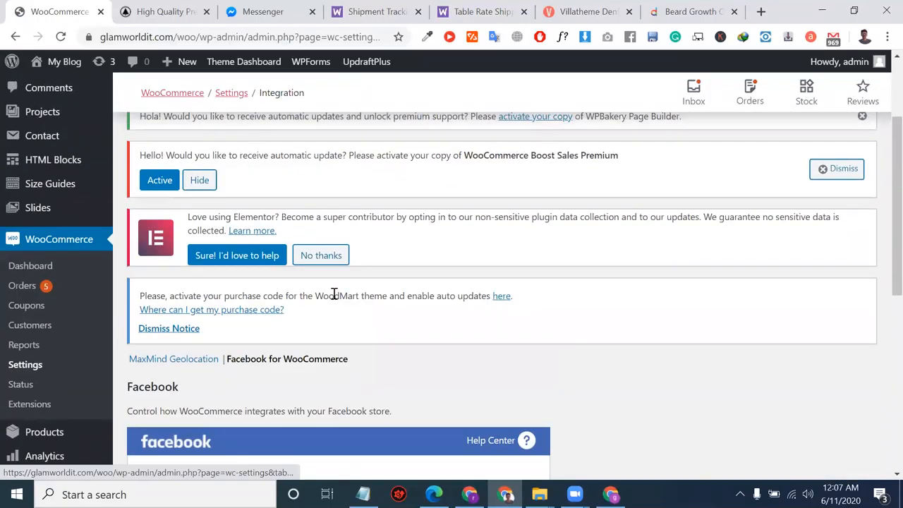
scroll(335, 294, down, 1)
scroll(334, 294, down, 4)
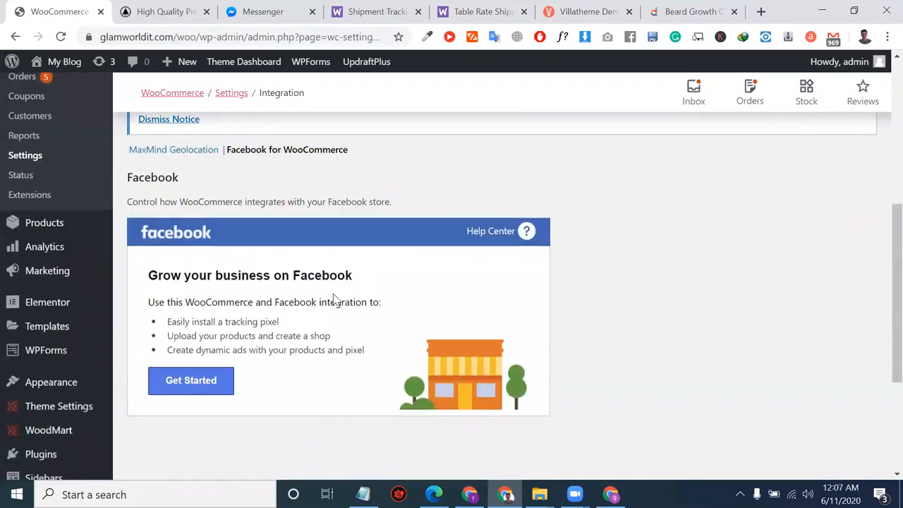
click(203, 387)
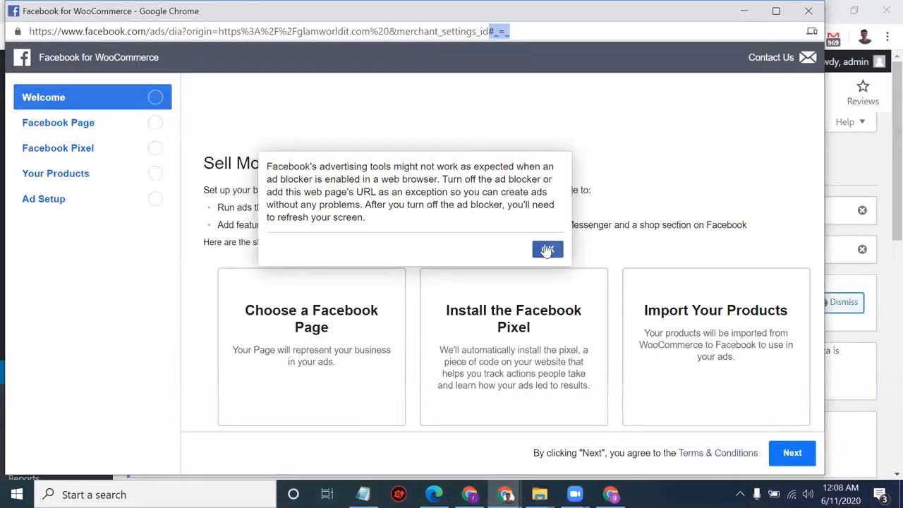
Dismiss the ad blocker notice and continue past the Welcome stage of the Facebook setup.
click(546, 249)
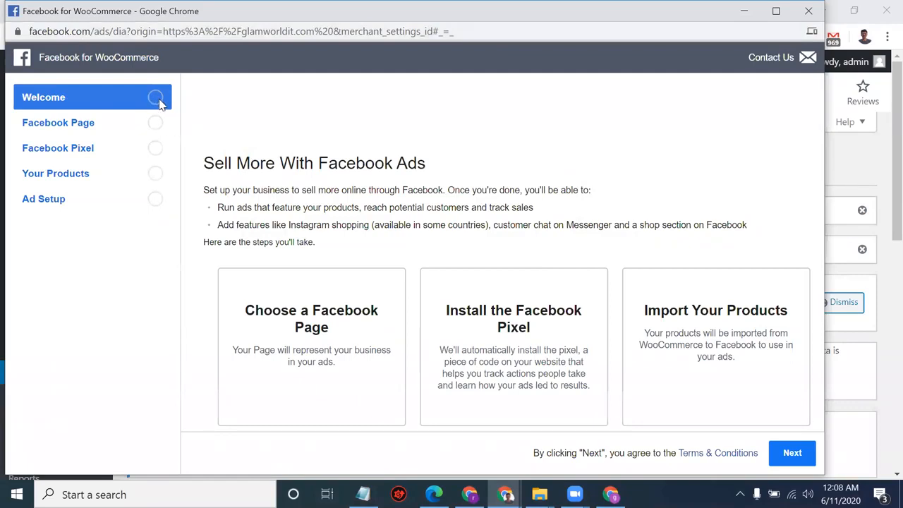
triple_click(359, 331)
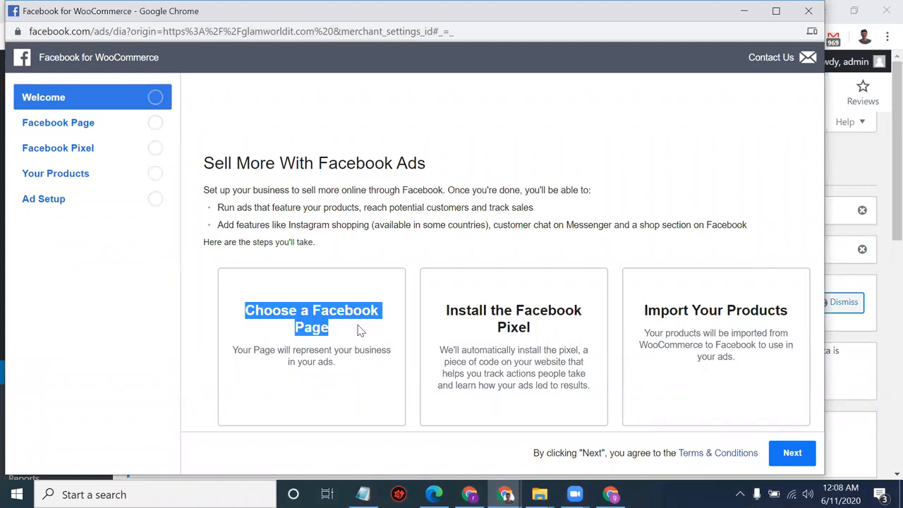
click(784, 462)
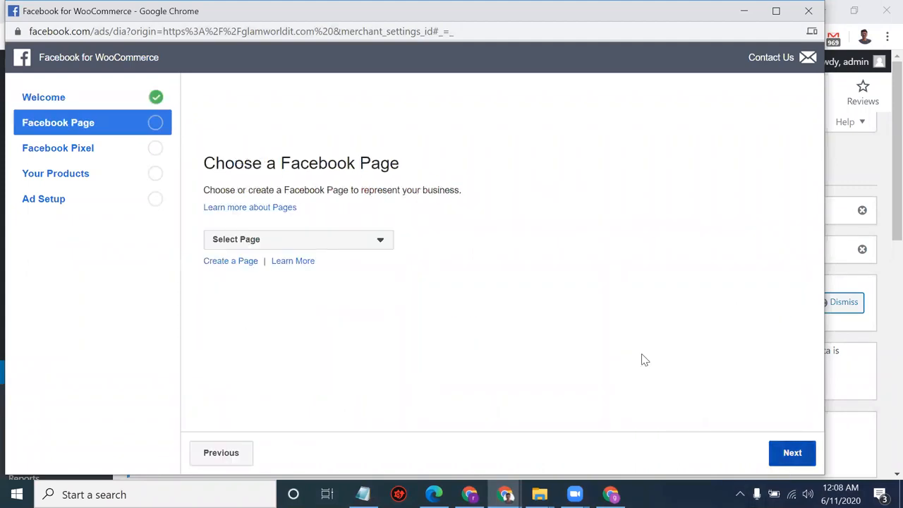
Choose the Facebook Page bearing the account owner's name to represent the business and continue to the pixel stage.
click(367, 243)
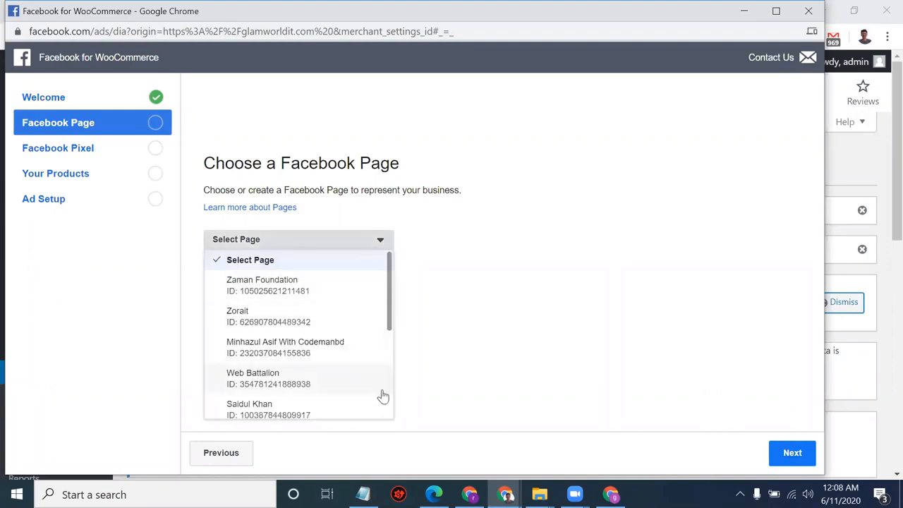
scroll(316, 387, down, 3)
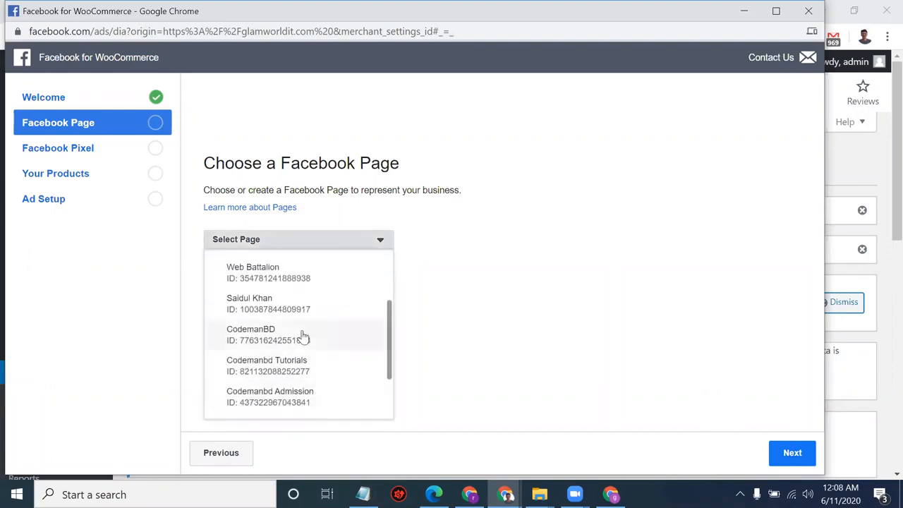
click(298, 313)
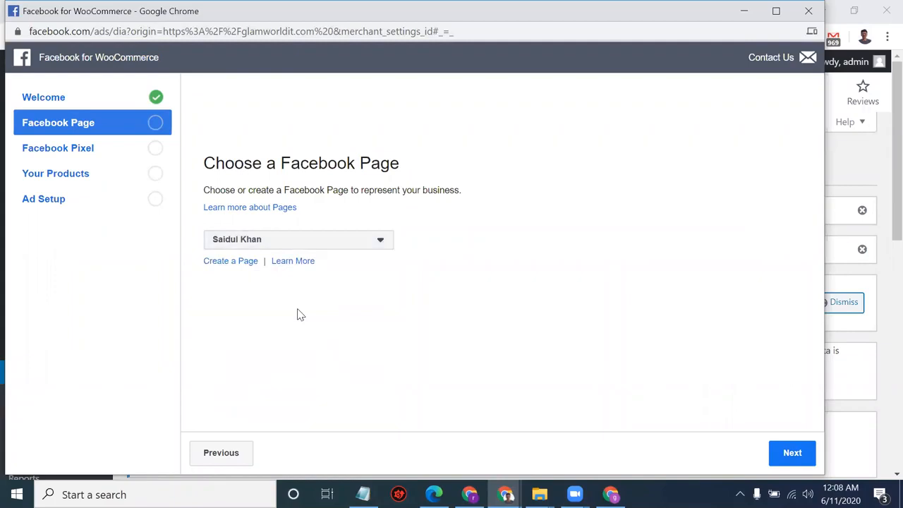
click(319, 248)
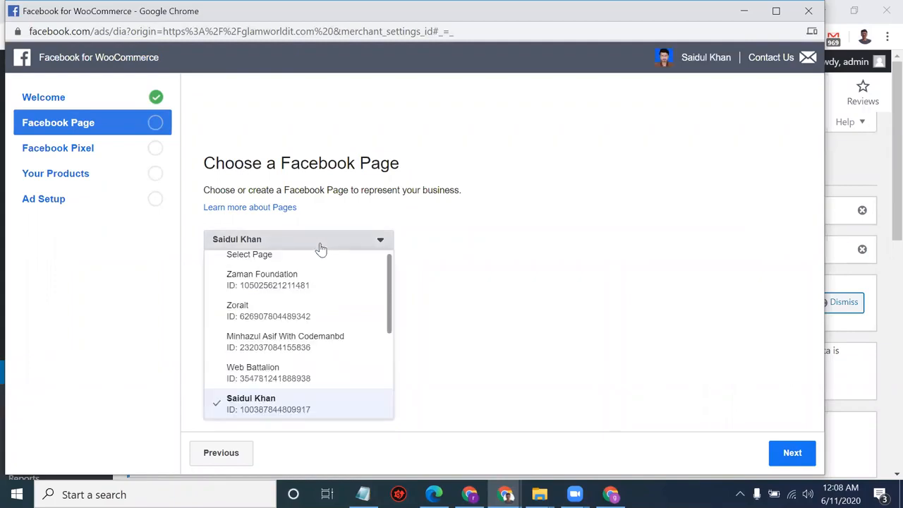
click(477, 282)
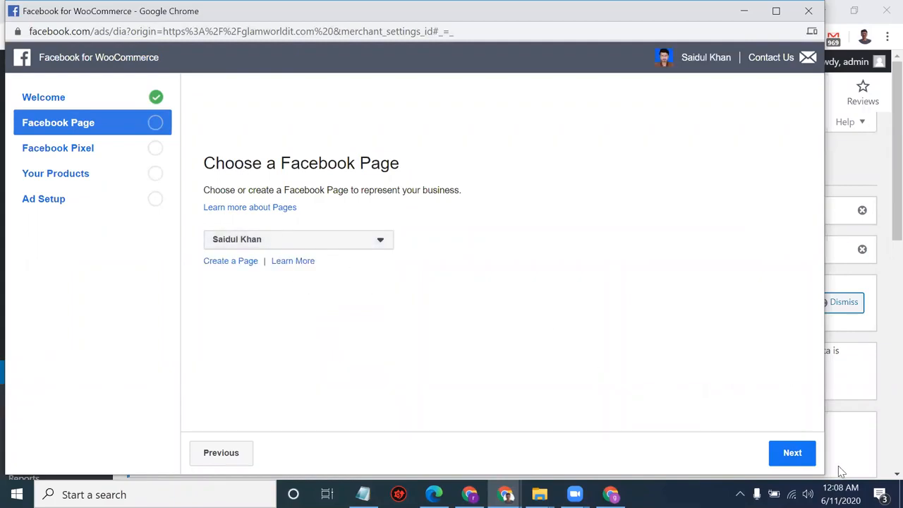
click(791, 454)
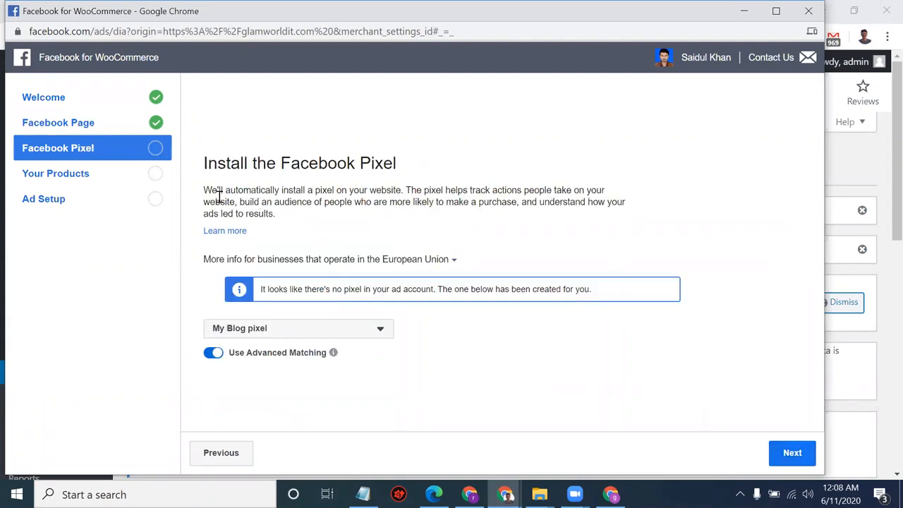
Select "My Blog pixel" as the Facebook Pixel, leaving Advanced Matching on, and continue to the product import.
click(354, 333)
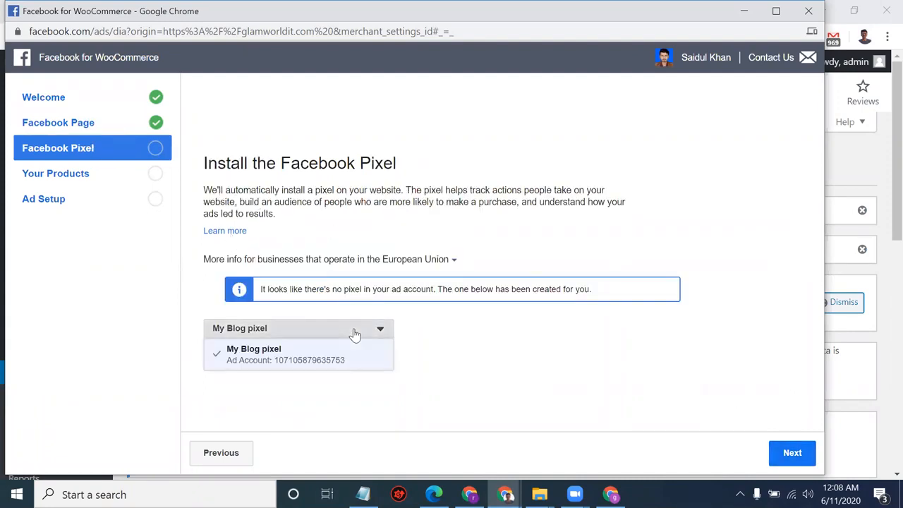
click(365, 363)
click(791, 454)
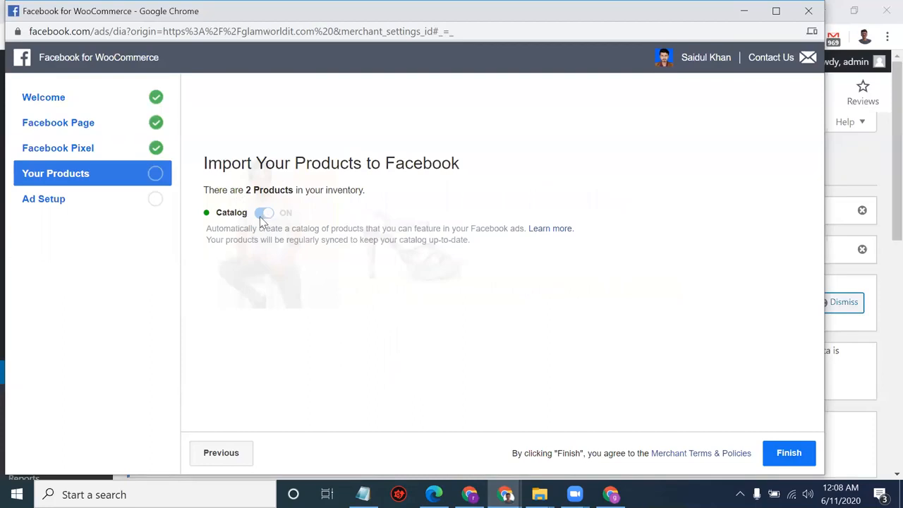
Finish the setup with the store's products imported to Facebook through the automatic catalog.
double_click(287, 192)
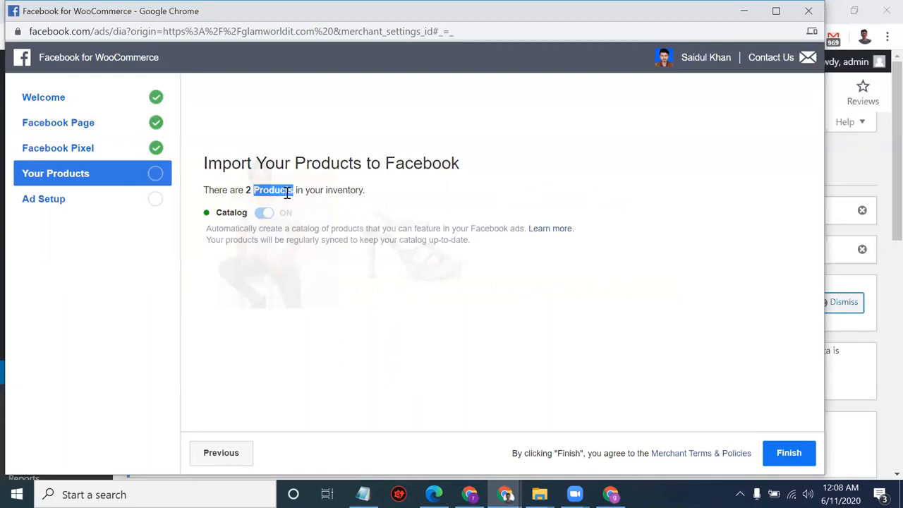
drag(246, 192, 299, 190)
click(793, 463)
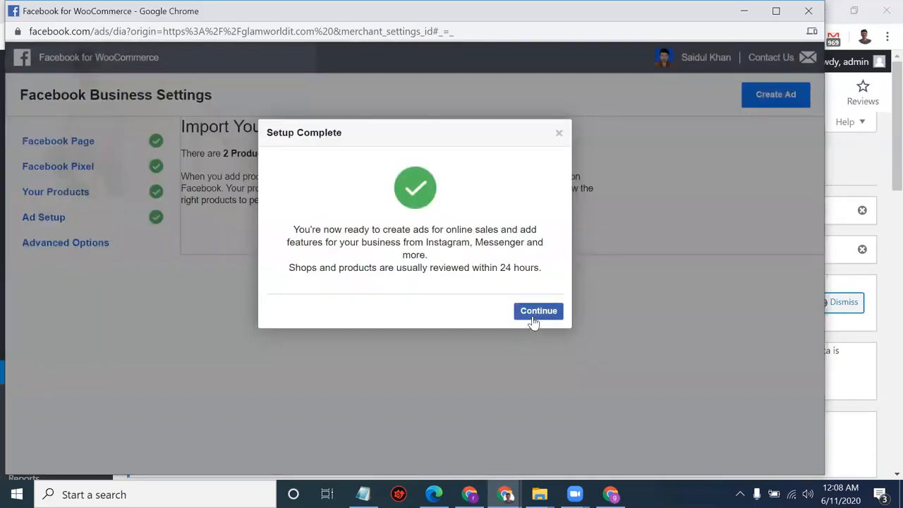
Close the setup completion message and open the Advanced Options summary in Facebook Business Settings.
click(536, 312)
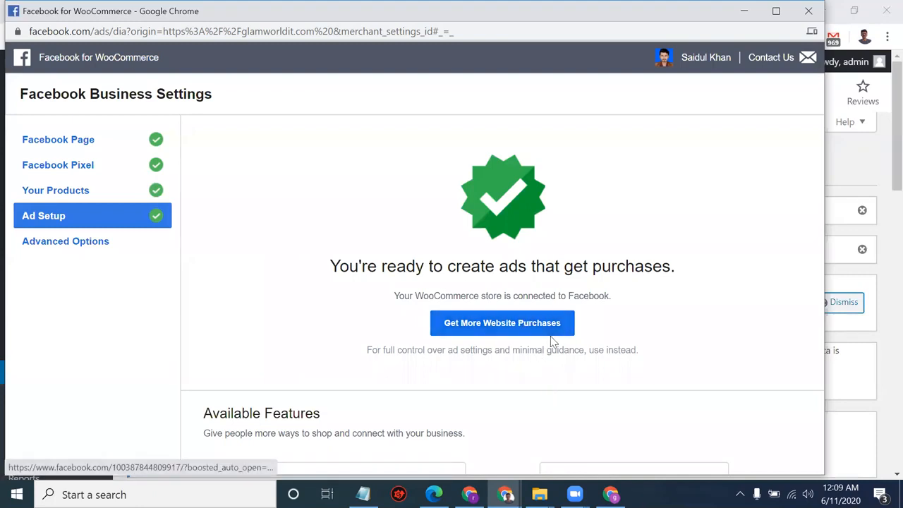
triple_click(394, 267)
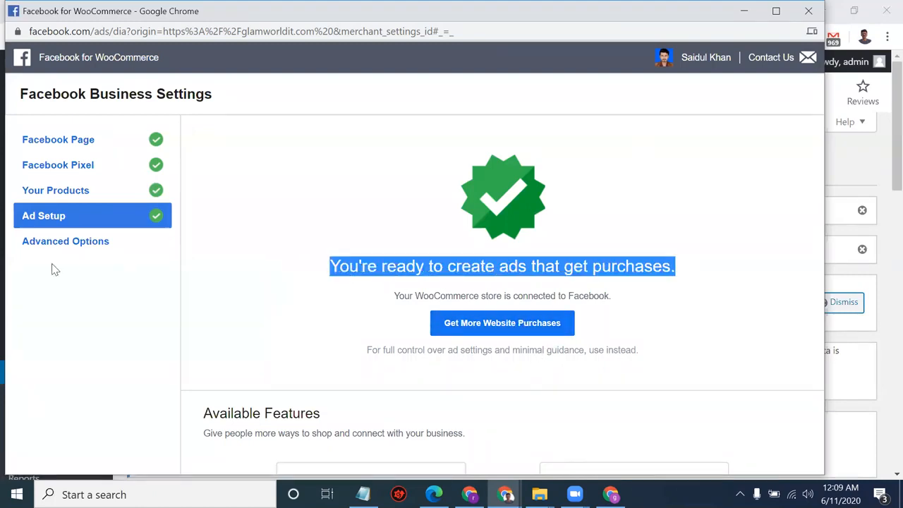
click(80, 244)
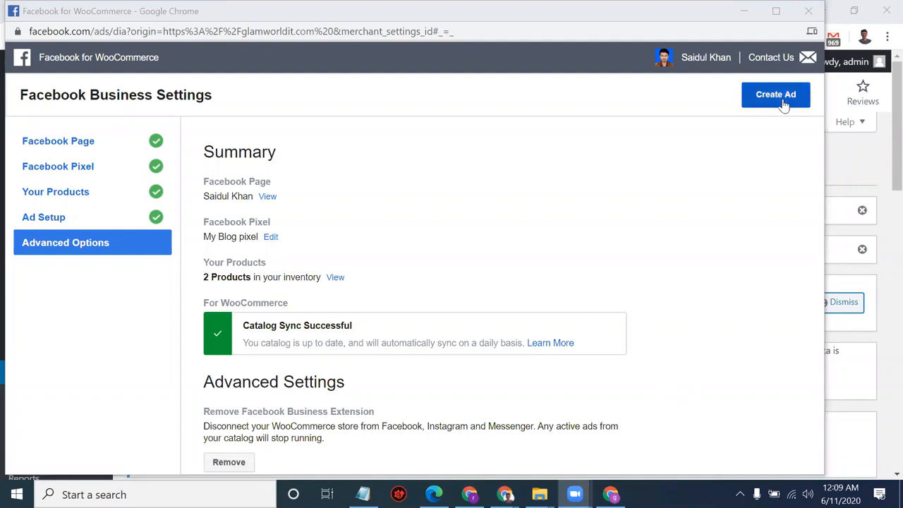
Close the Facebook Business Settings window and exclude the "2 piece" category and the "men_tshirt" tag from product sync.
click(808, 11)
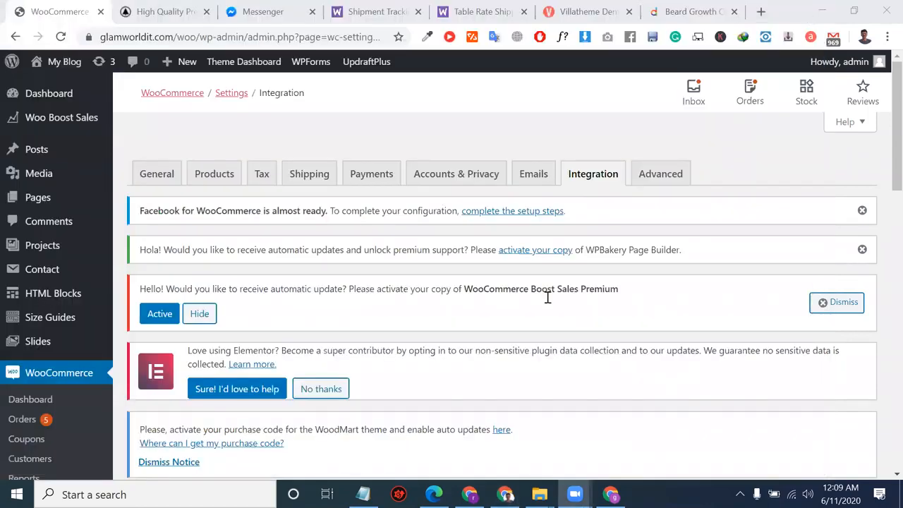
scroll(547, 297, down, 5)
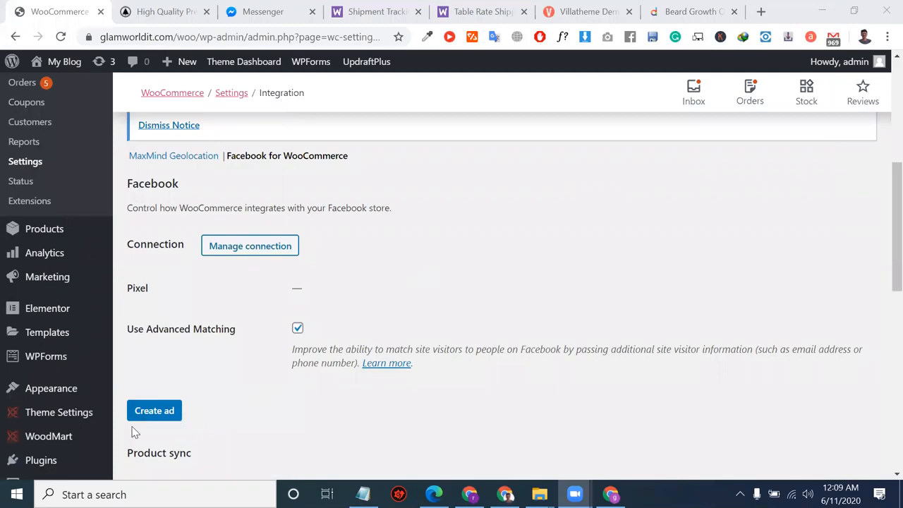
scroll(131, 430, down, 3)
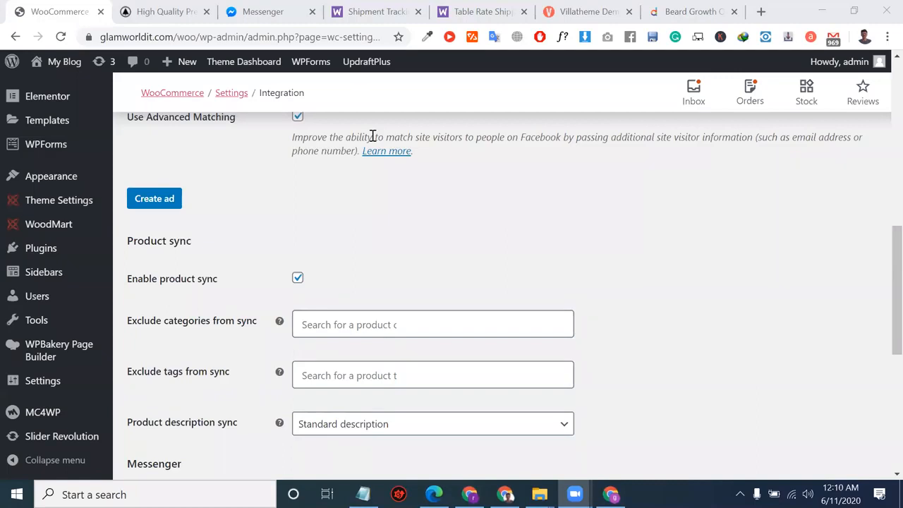
click(385, 319)
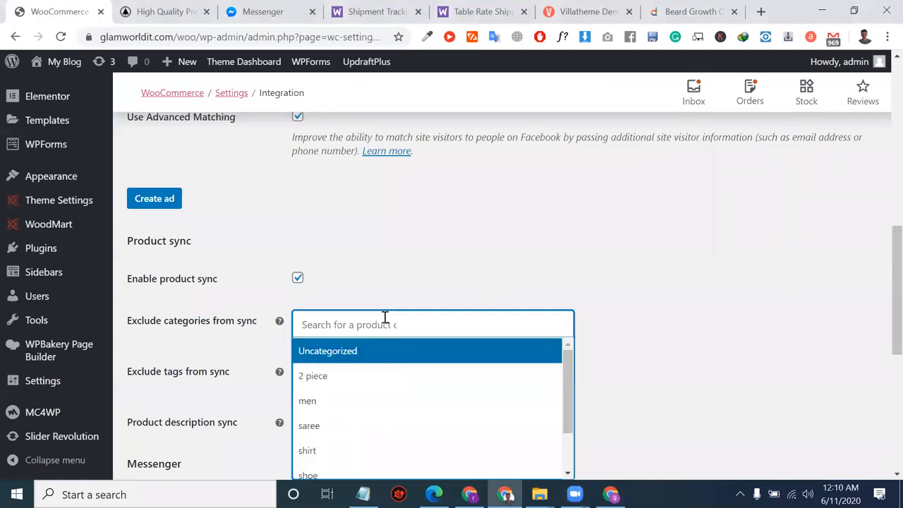
scroll(385, 318, down, 1)
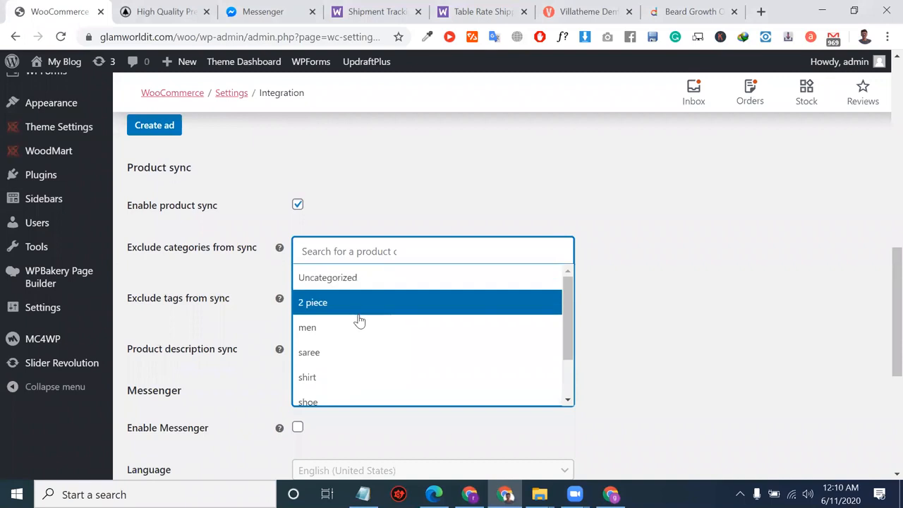
click(356, 314)
click(367, 302)
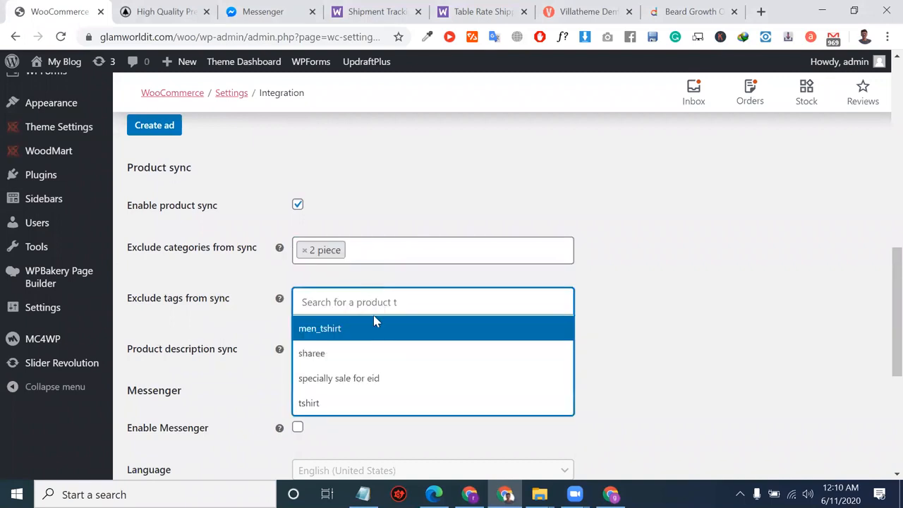
click(375, 335)
Enable Messenger, keep its default language and greeting, and save the Facebook integration settings.
scroll(349, 411, down, 2)
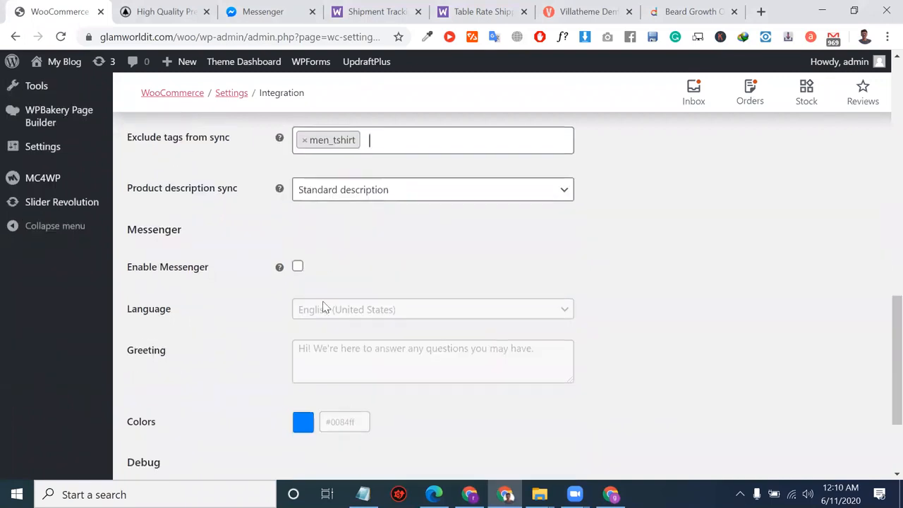
click(297, 267)
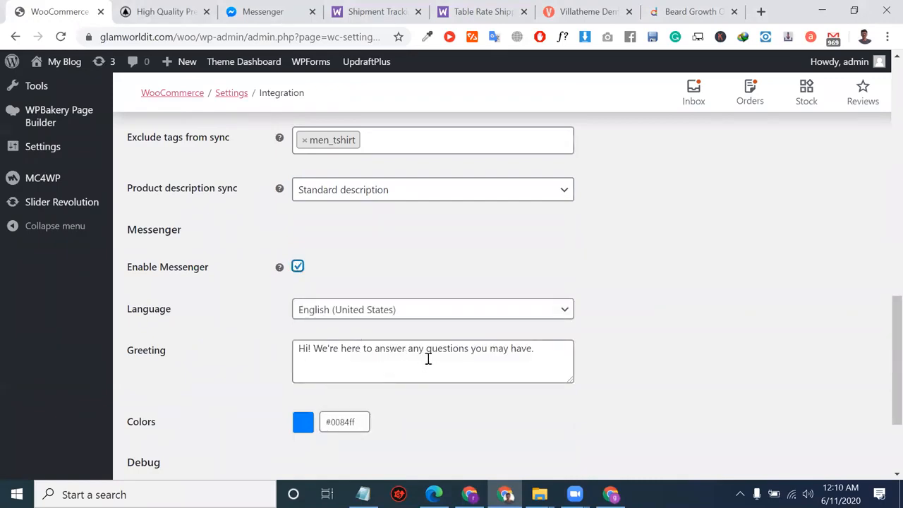
triple_click(428, 359)
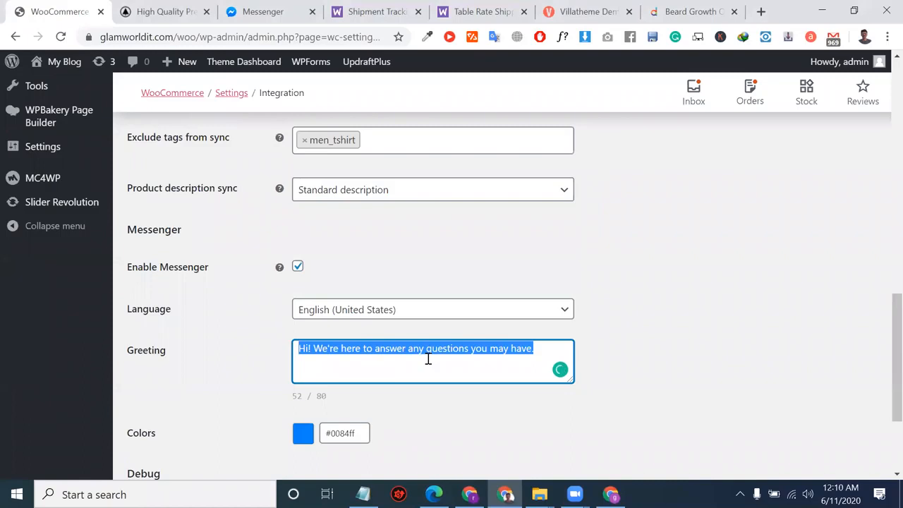
scroll(428, 359, down, 2)
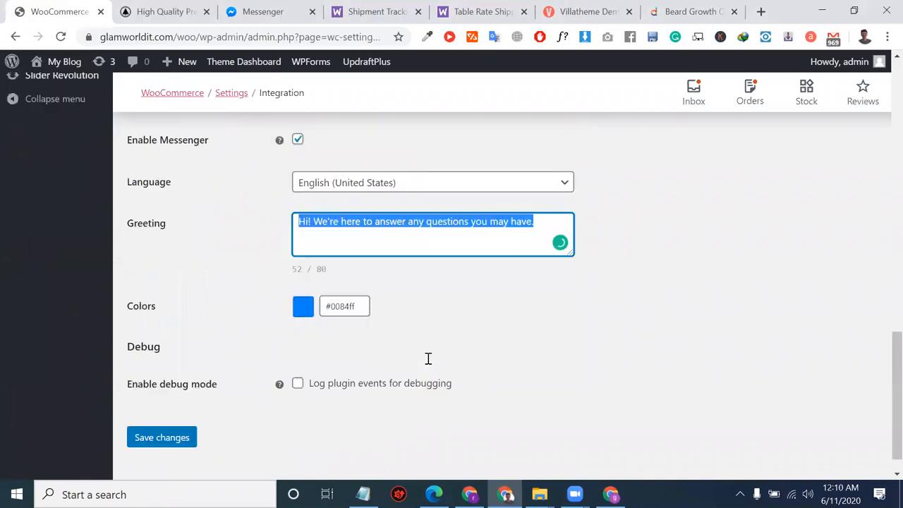
scroll(413, 252, up, 1)
click(389, 240)
click(390, 241)
click(532, 275)
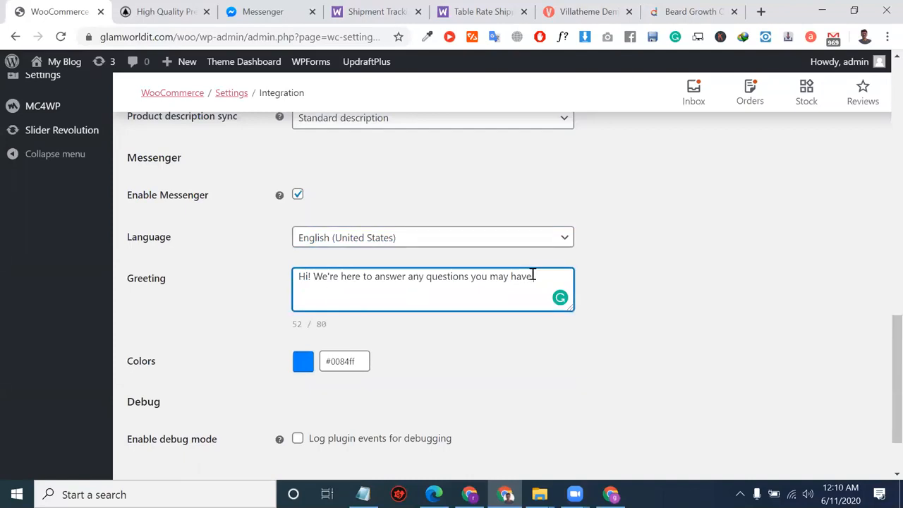
scroll(533, 275, down, 1)
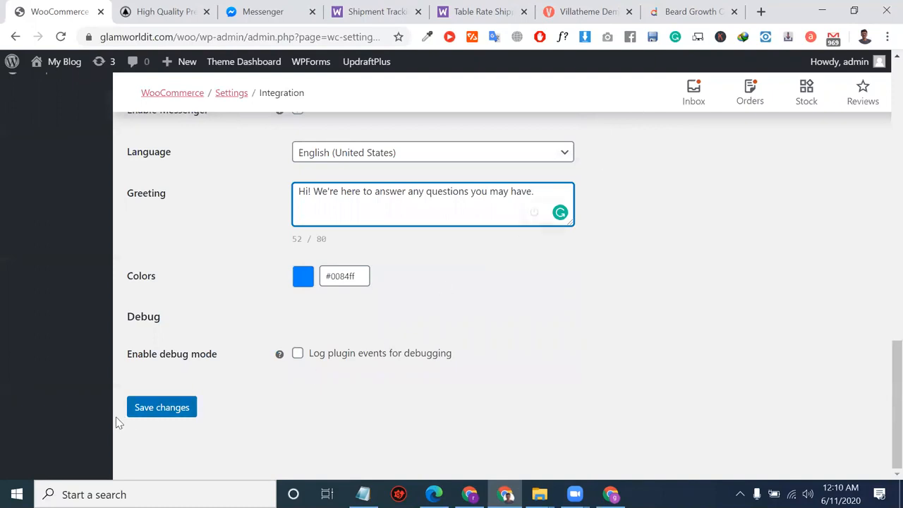
click(156, 414)
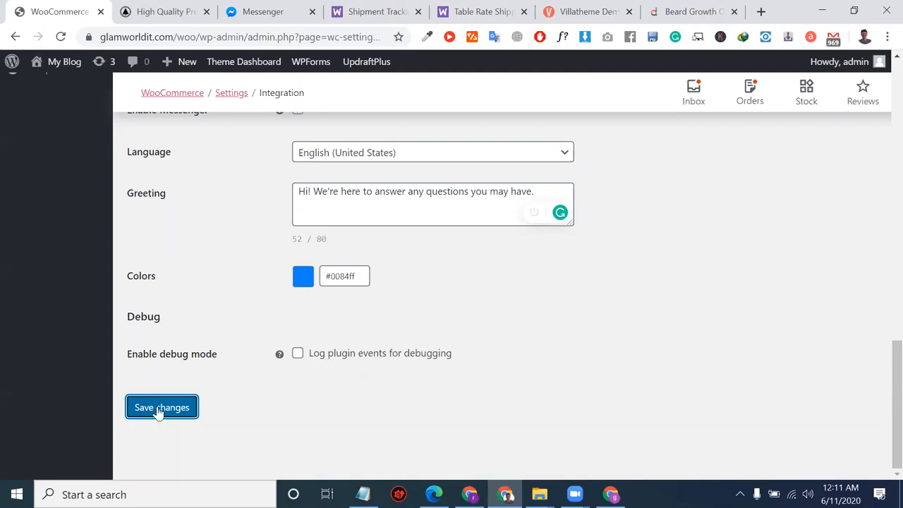
Add the "shirt" and "saree" categories to those excluded from product sync.
scroll(258, 302, up, 3)
scroll(258, 305, up, 2)
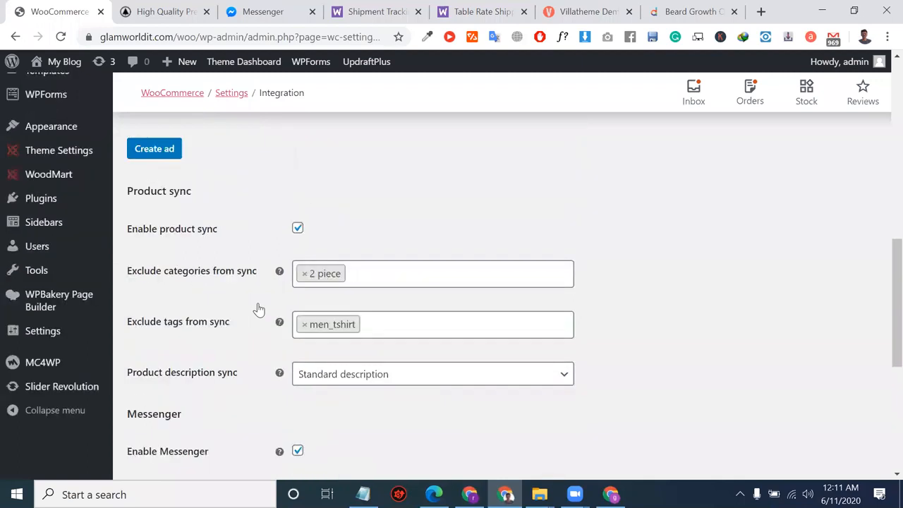
click(388, 288)
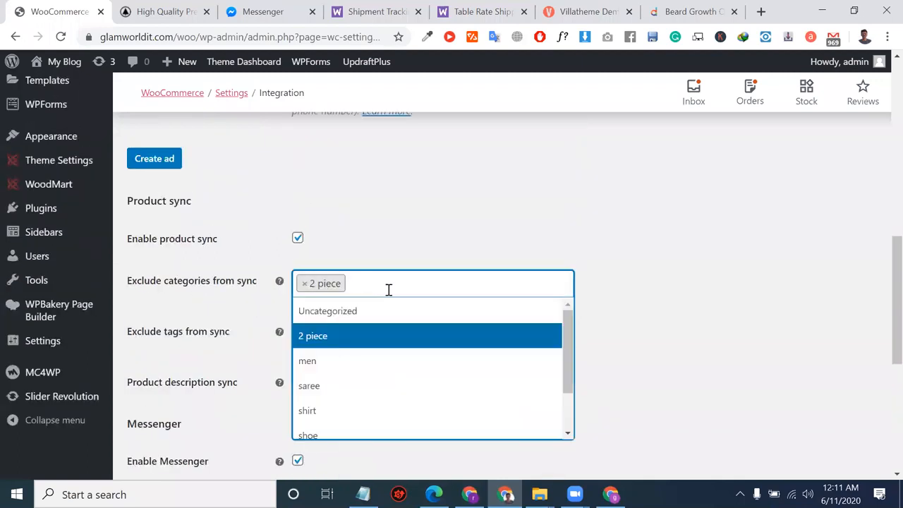
click(358, 407)
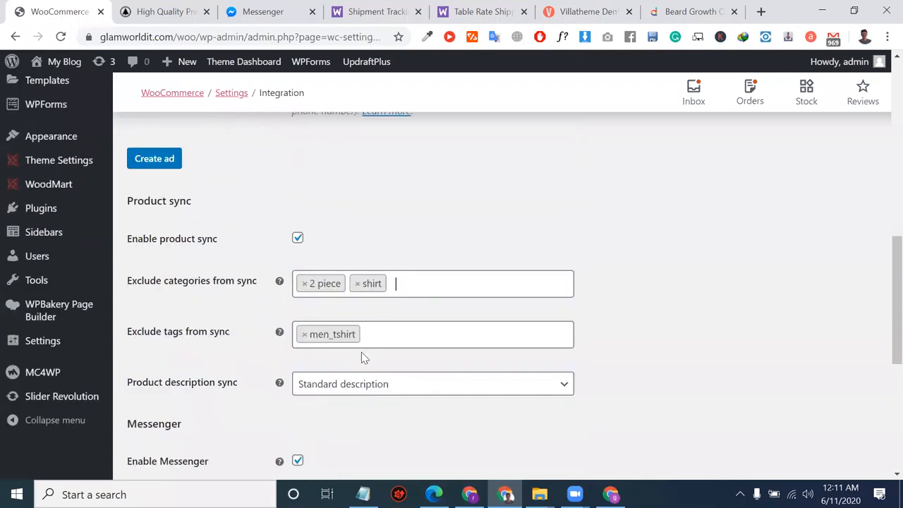
click(415, 292)
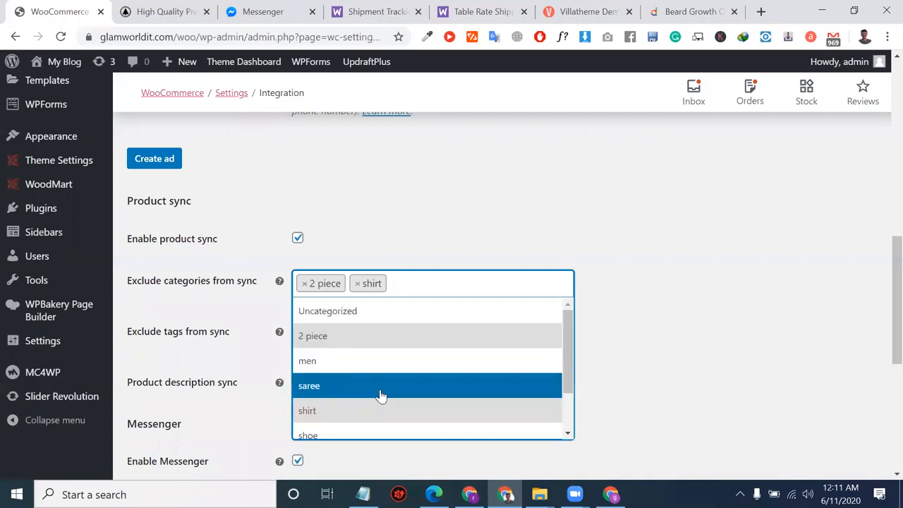
click(381, 395)
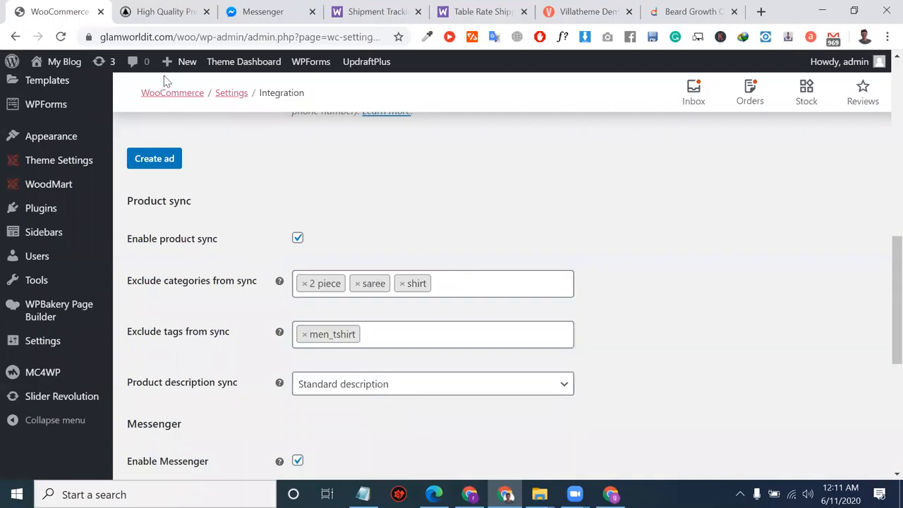
Switch to the Notepad plugin list and copy the line "mailchimp for wordpress".
mouse_move(187, 63)
scroll(157, 196, up, 3)
scroll(339, 240, up, 3)
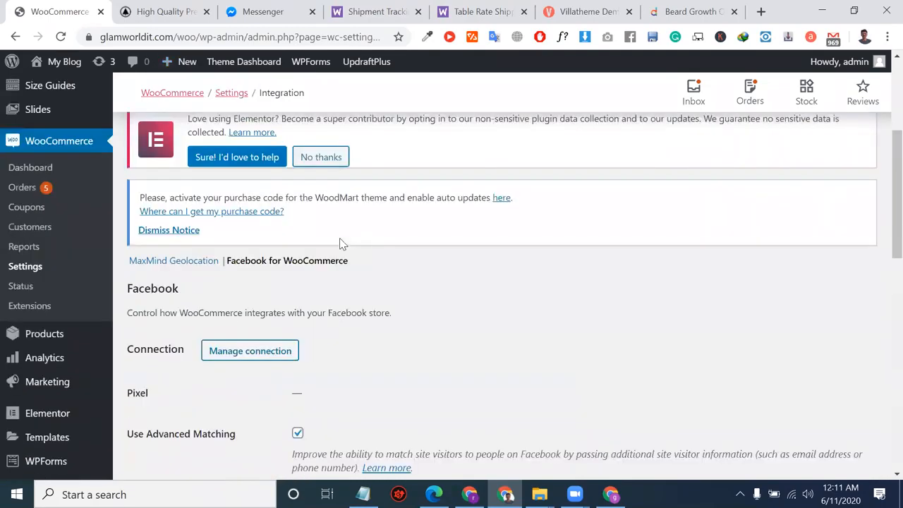
scroll(339, 242, up, 3)
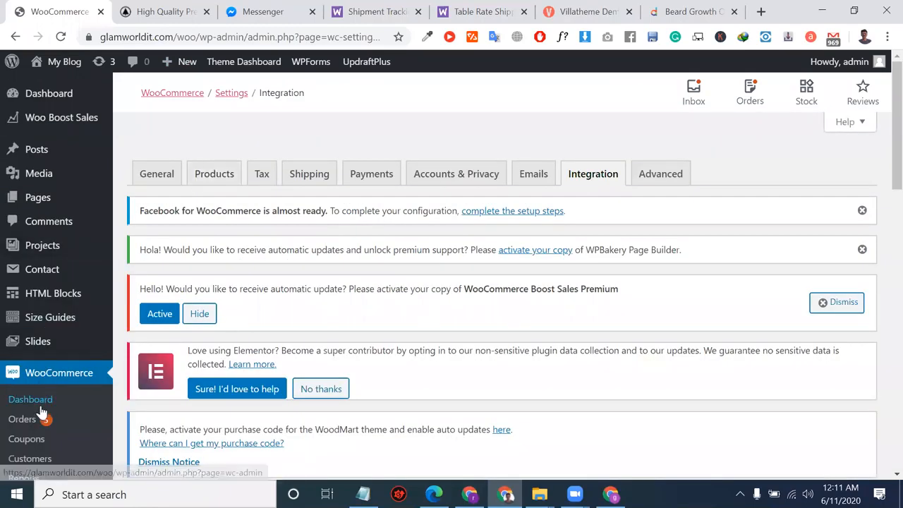
click(362, 494)
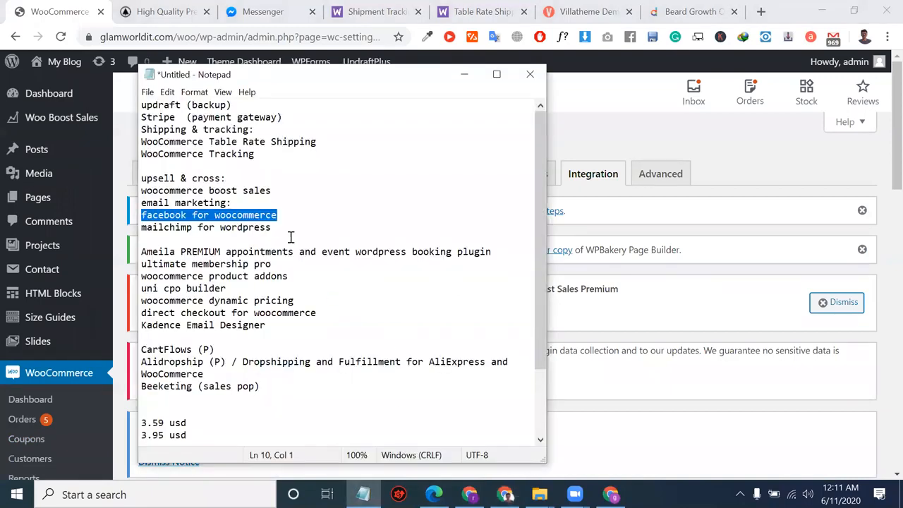
click(290, 236)
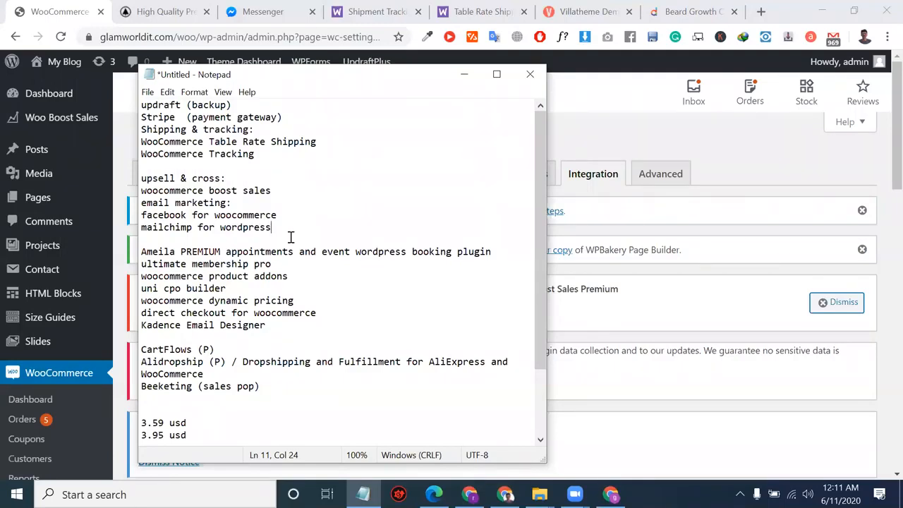
drag(289, 237, 133, 227)
key(ctrl+c)
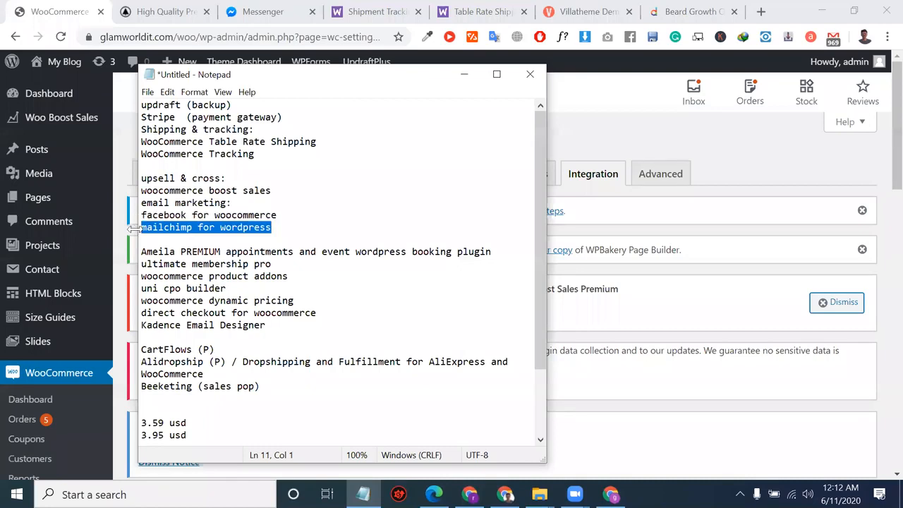
Return to the WordPress admin in Chrome and open the page for adding new plugins.
click(617, 336)
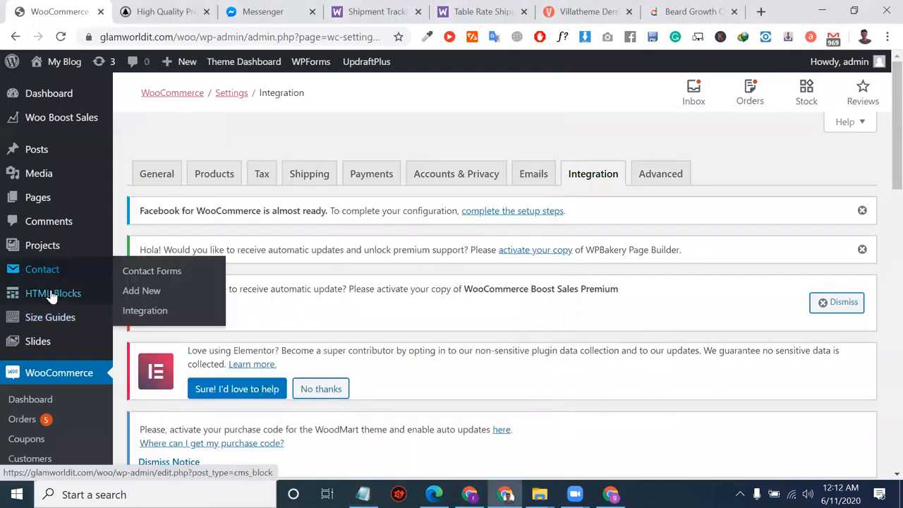
mouse_move(20, 197)
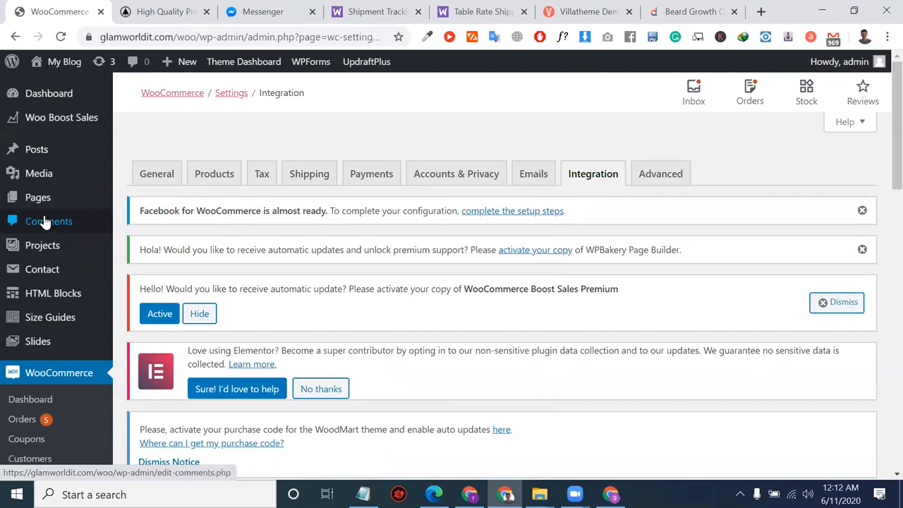
scroll(48, 337, down, 3)
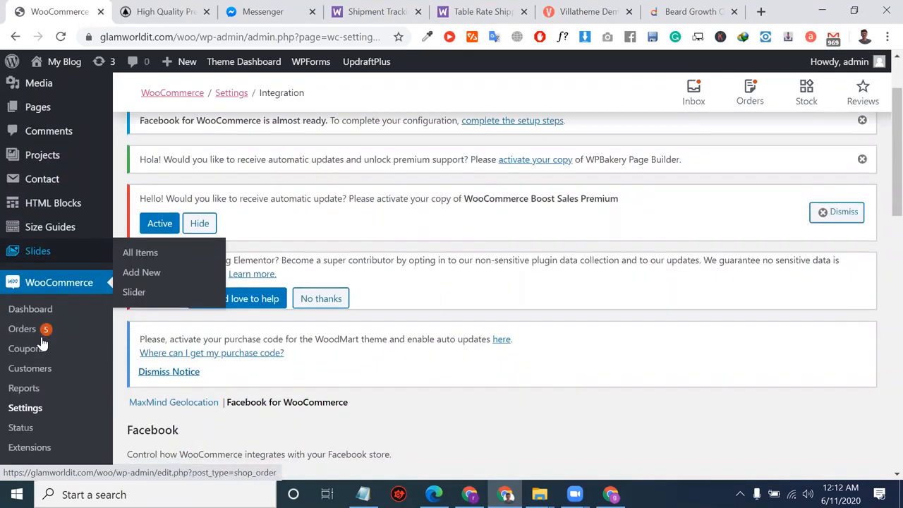
scroll(38, 228, down, 5)
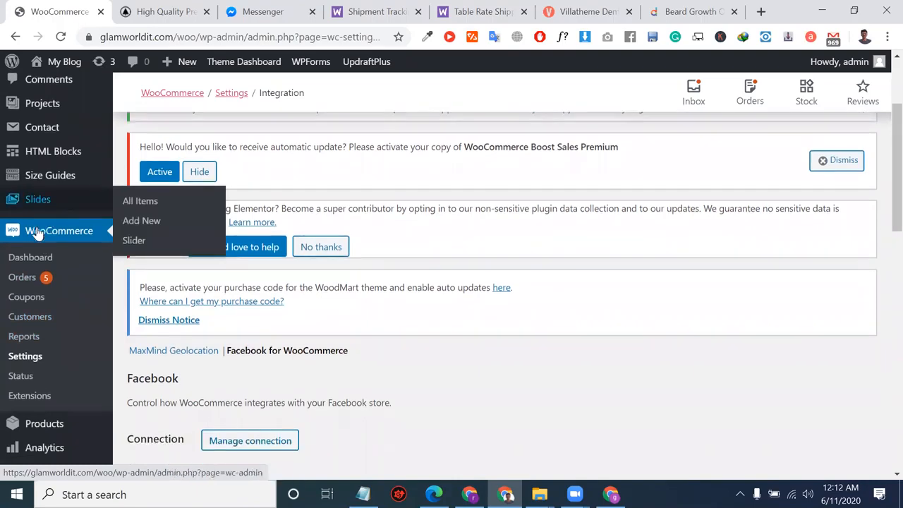
scroll(70, 374, down, 3)
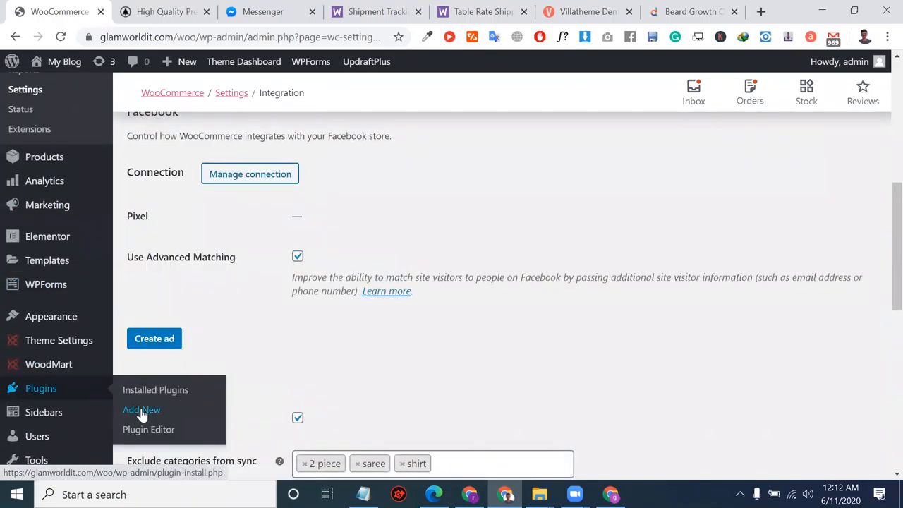
click(141, 412)
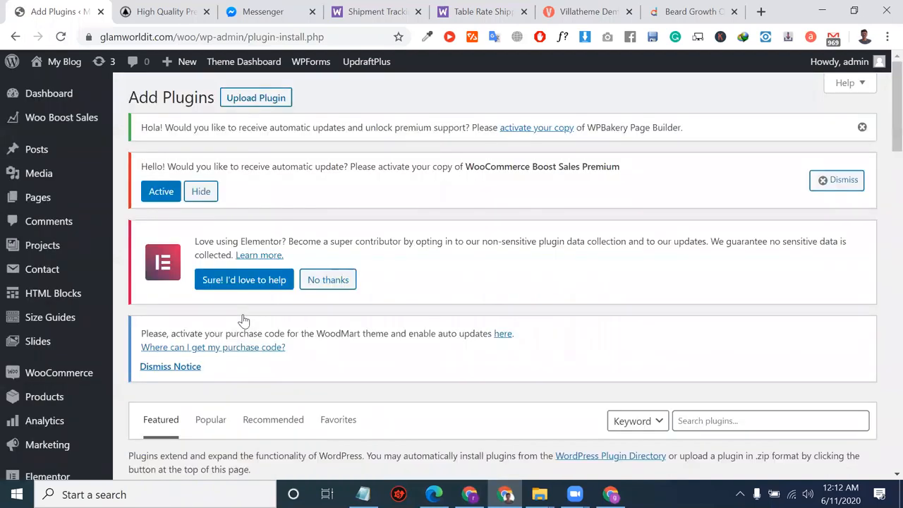
Search the plugin directory for the copied name "mailchimp for wordpress".
scroll(534, 430, down, 2)
click(726, 263)
key(ctrl+v)
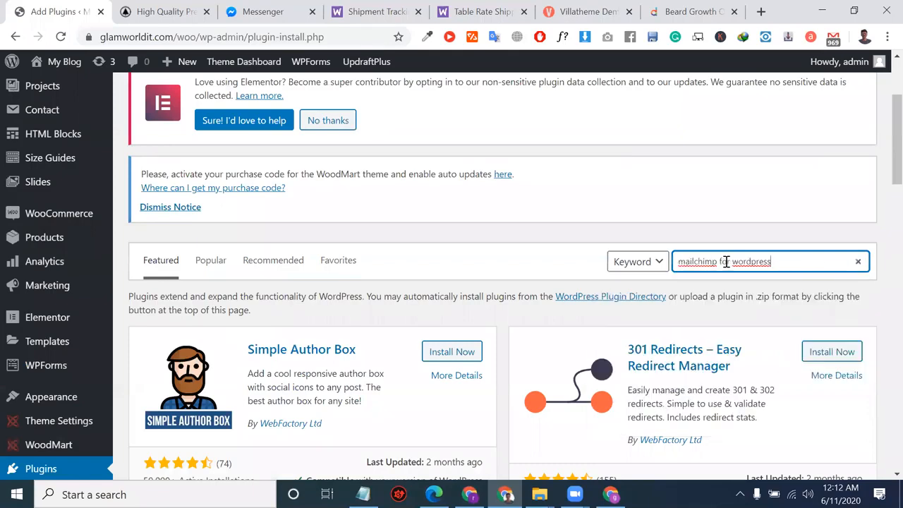
key(Return)
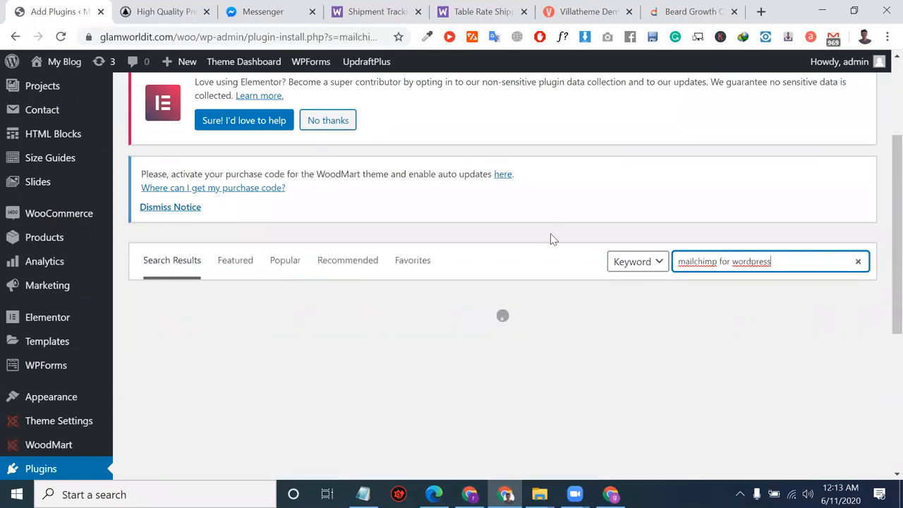
Minimize the Notepad plugin list and return to the Mailchimp search results in Chrome.
click(822, 11)
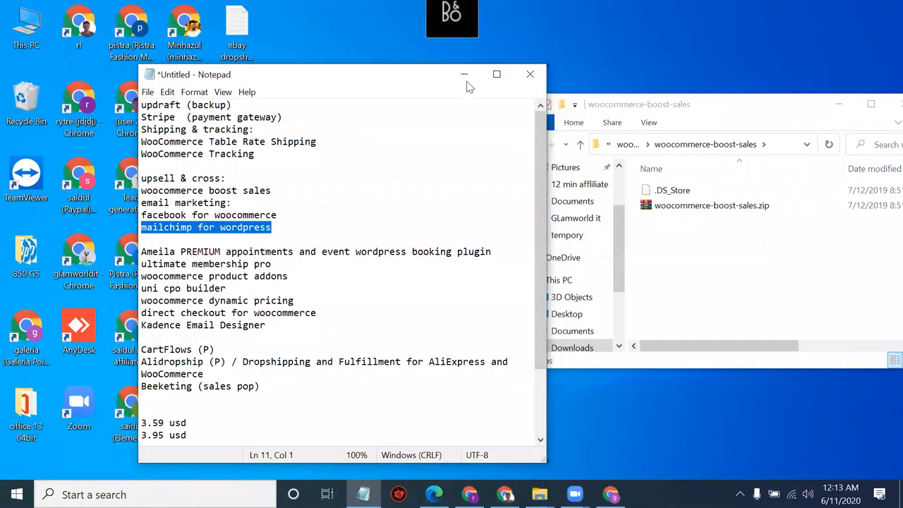
click(464, 74)
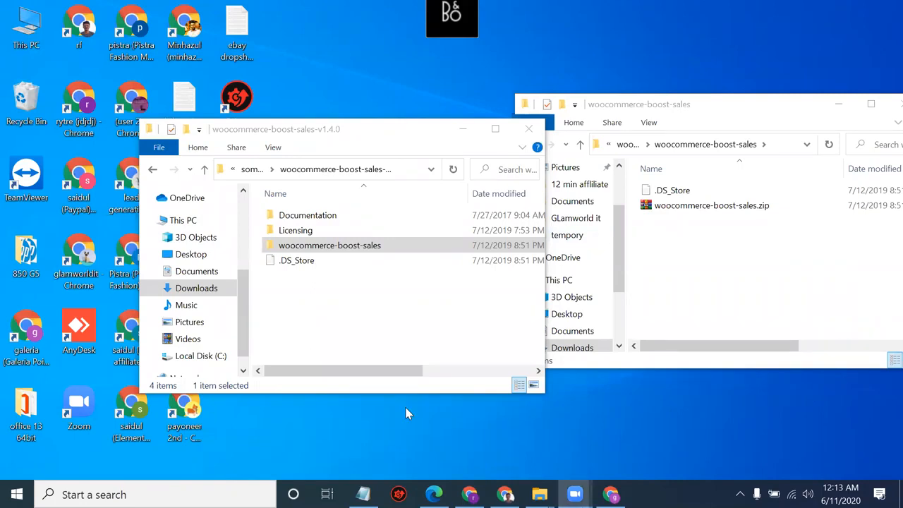
click(504, 494)
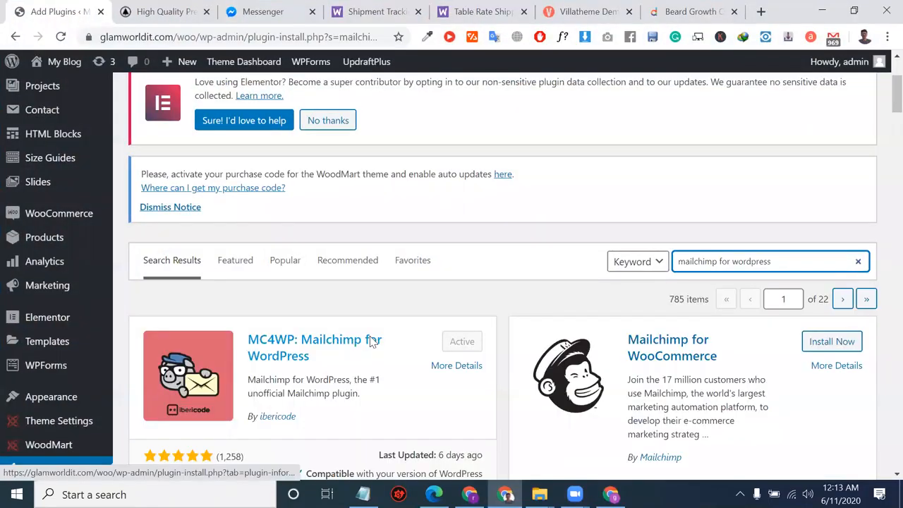
scroll(801, 411, down, 1)
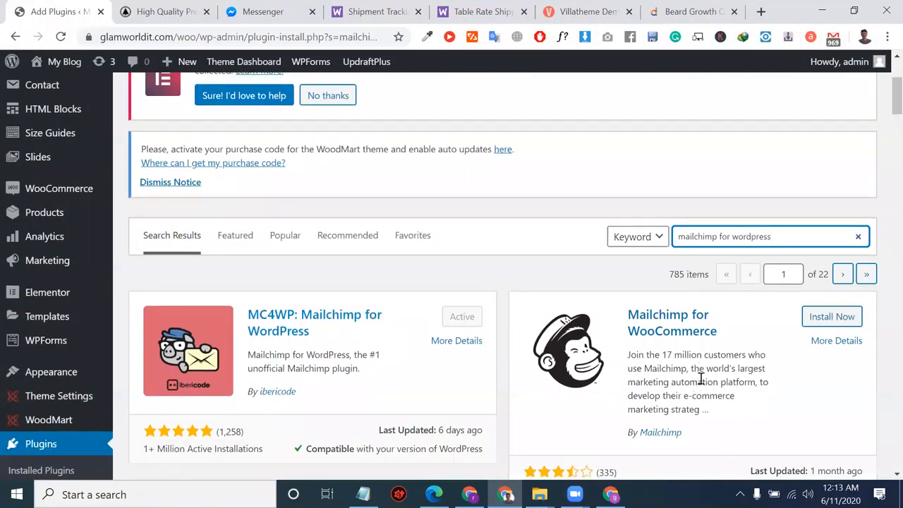
Install the Mailchimp for WooCommerce plugin and switch to the Notepad plugin list.
click(828, 315)
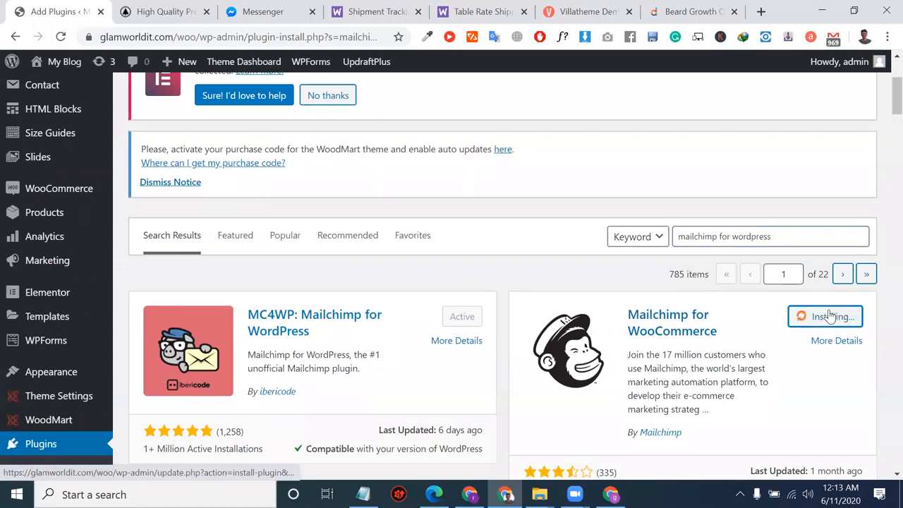
click(363, 494)
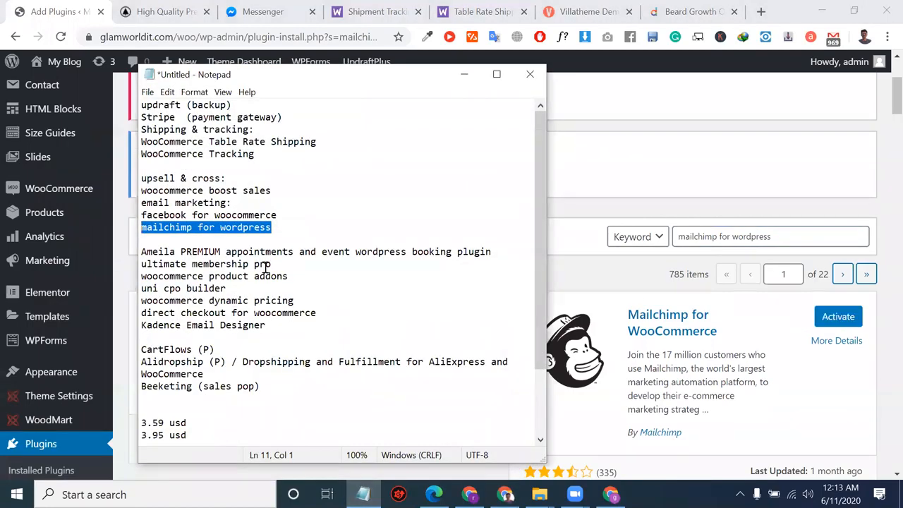
Add a blank line and the heading "product pricing:" between "ultimate membership pro" and "woocommerce product addons" in the plugin list.
click(265, 264)
double_click(269, 264)
click(138, 276)
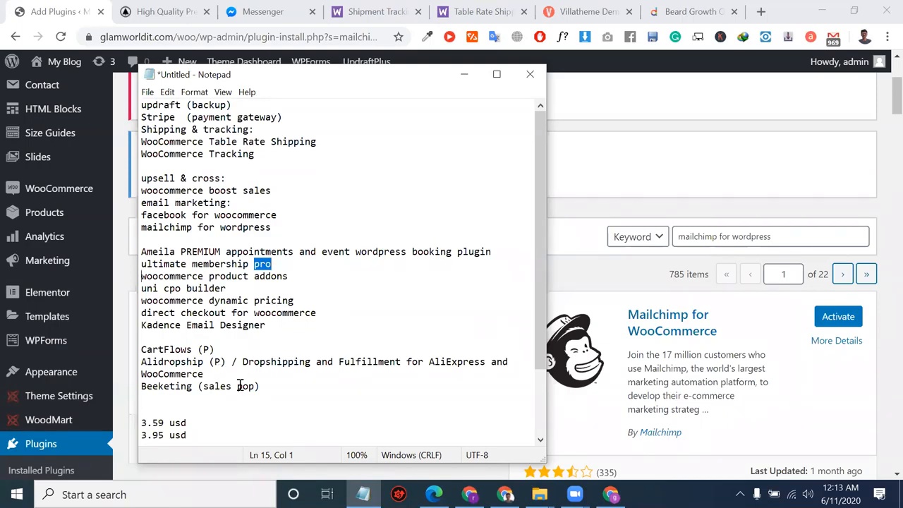
click(311, 262)
key(Return)
key(Return)
text(product pricing)
key(BackSpace)
text(:)
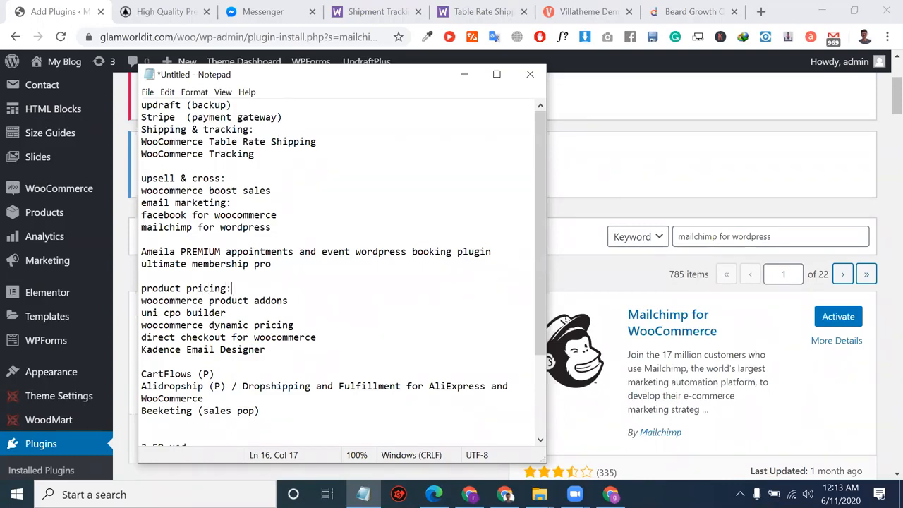
Extend the product pricing heading to read "product pricing & advanged:".
click(225, 288)
text(& avd)
key(BackSpace)
key(BackSpace)
text(dvanged)
key(Down)
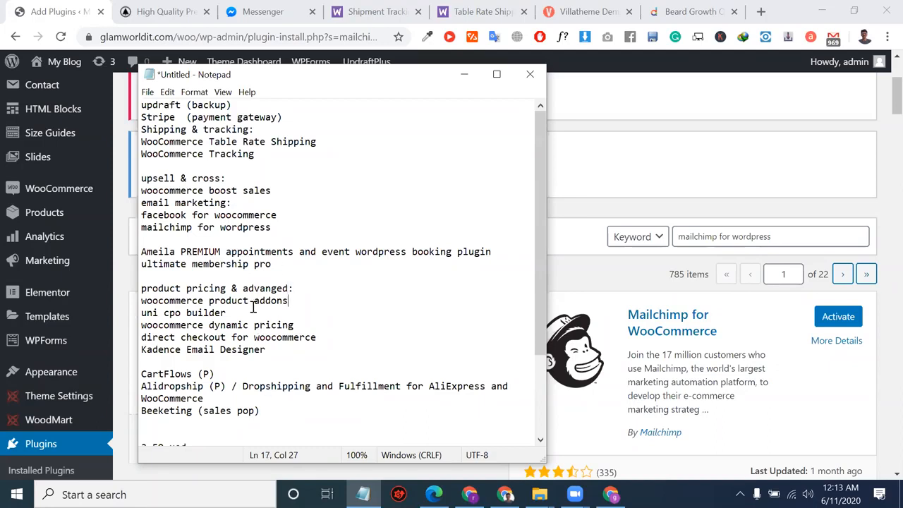
Point out the "woocommerce product addons" and "uni cpo builder" lines by highlighting each one under the pricing heading.
click(308, 325)
click(231, 312)
click(289, 305)
drag(289, 305, 135, 301)
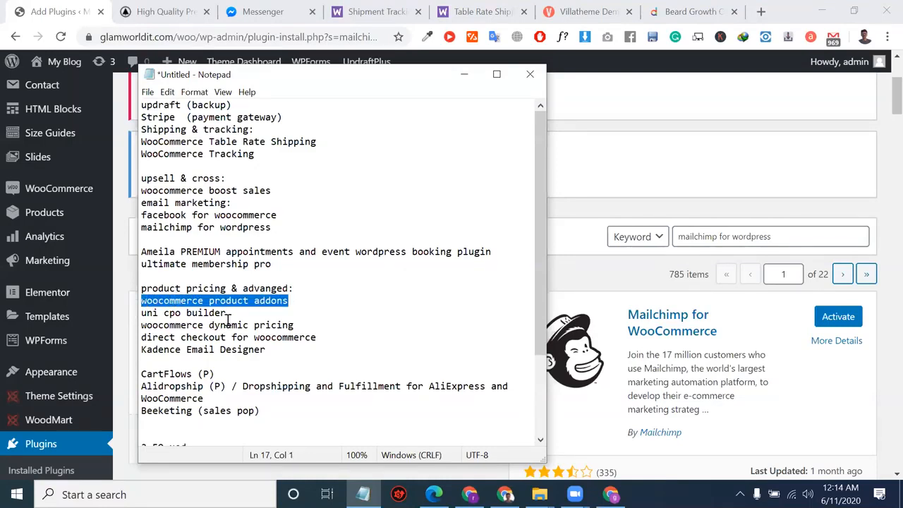
drag(227, 313, 127, 308)
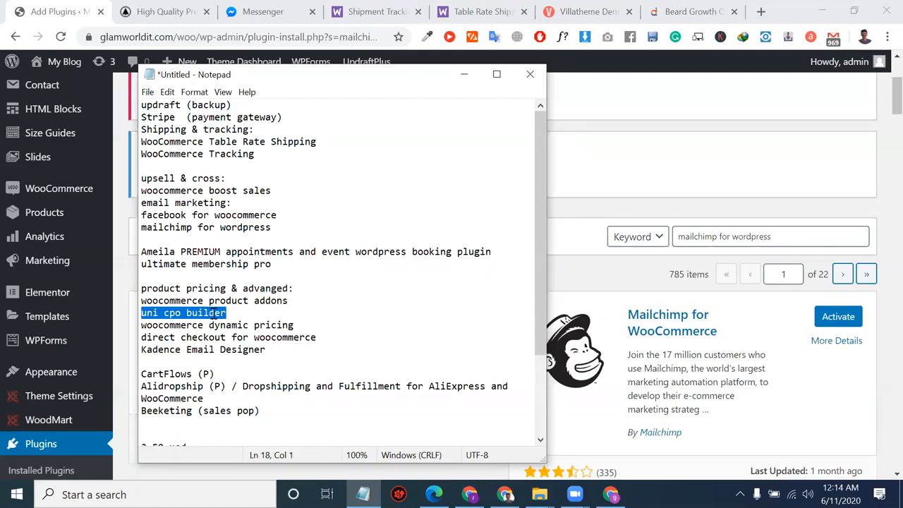
drag(240, 313, 141, 312)
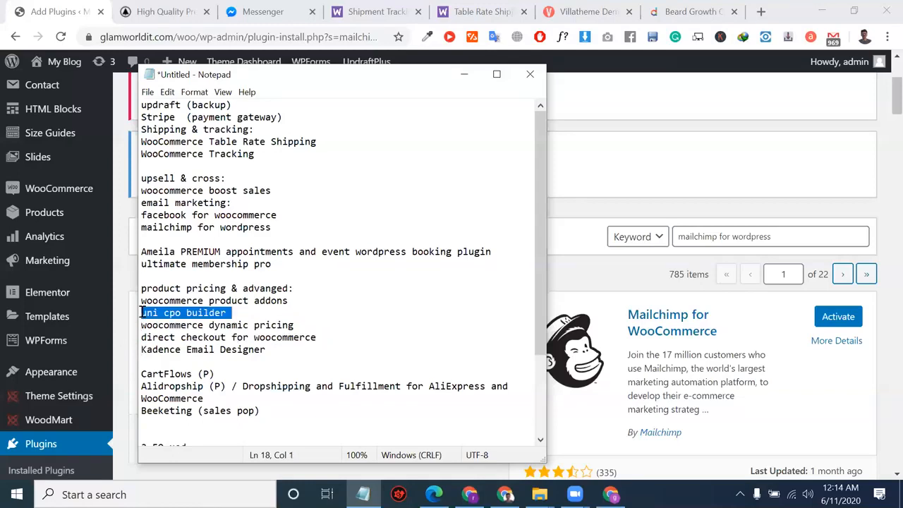
click(300, 326)
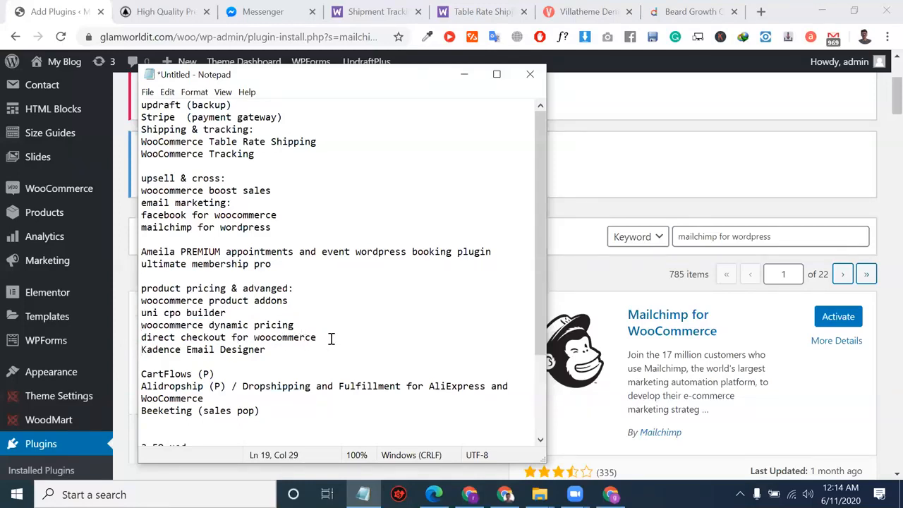
Move the line "direct checkout for woocommerce" from the pricing group to directly below "mailchimp for wordpress".
click(330, 339)
drag(331, 339, 133, 337)
key(ctrl+x)
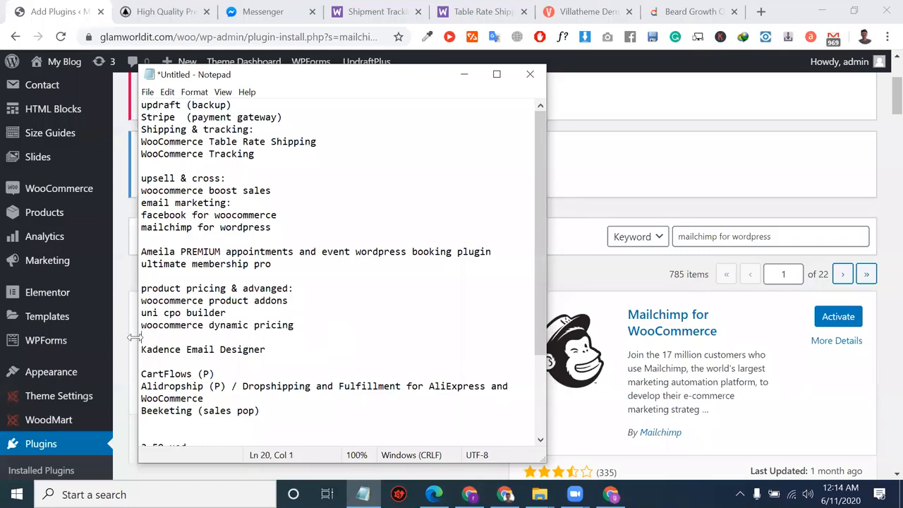
click(264, 239)
key(Return)
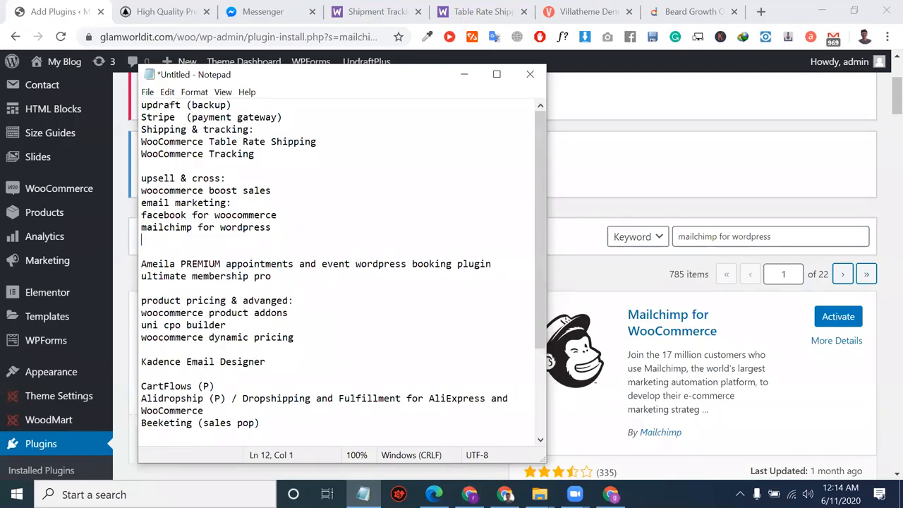
key(BackSpace)
key(Return)
key(ctrl+v)
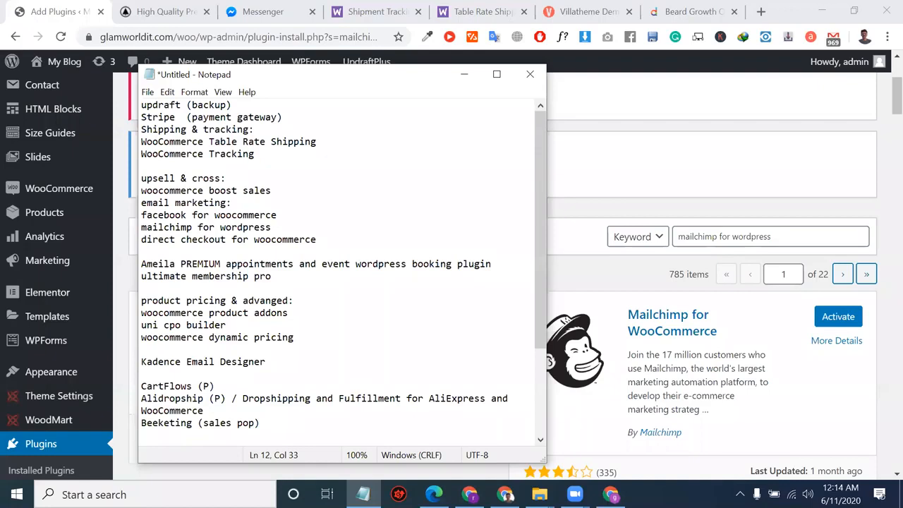
Insert a blank line above "direct checkout for woocommerce" and highlight that line.
click(292, 232)
key(Return)
drag(323, 253, 97, 255)
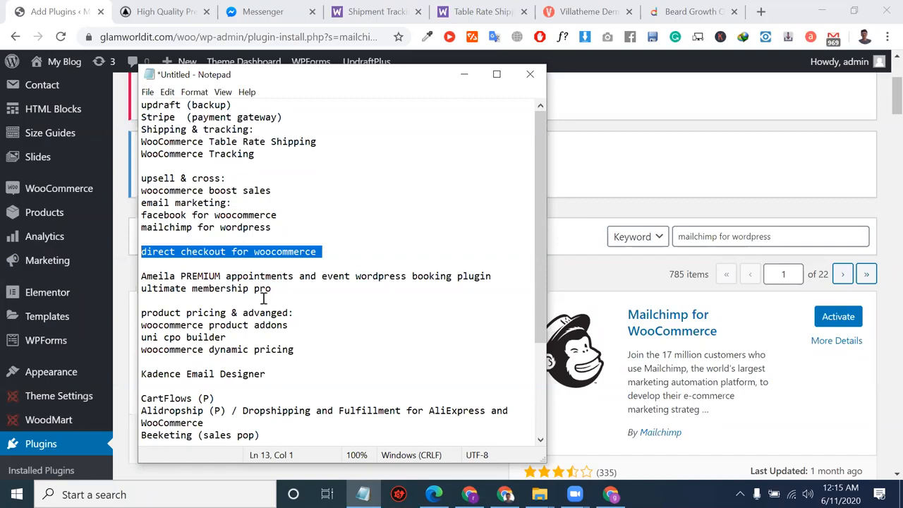
Move the line "CartFlows (P)" to directly above the Ameila appointments line, adding blank lines before it.
click(300, 361)
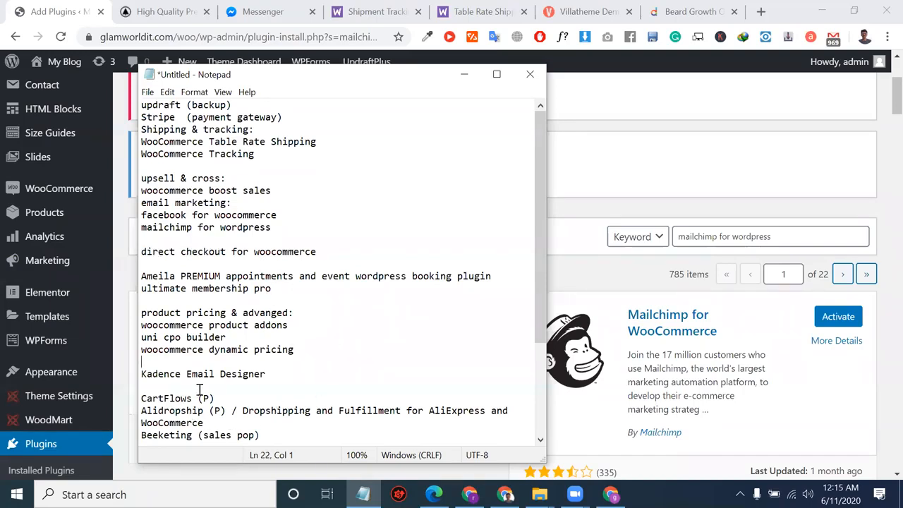
drag(215, 399, 142, 388)
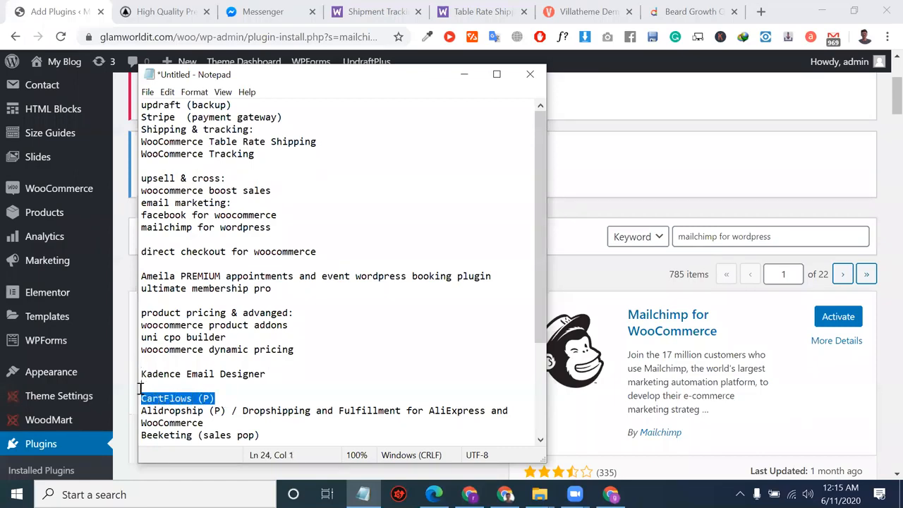
key(ctrl+x)
key(Delete)
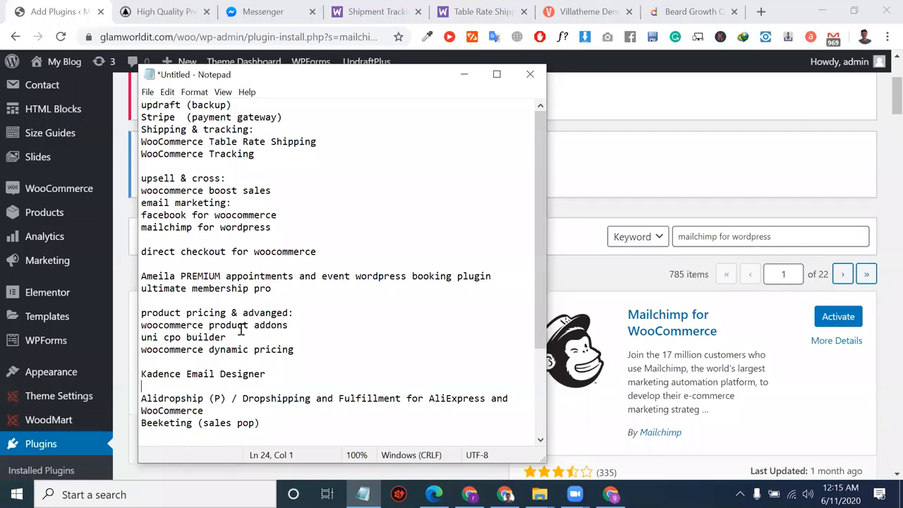
click(327, 263)
key(Return)
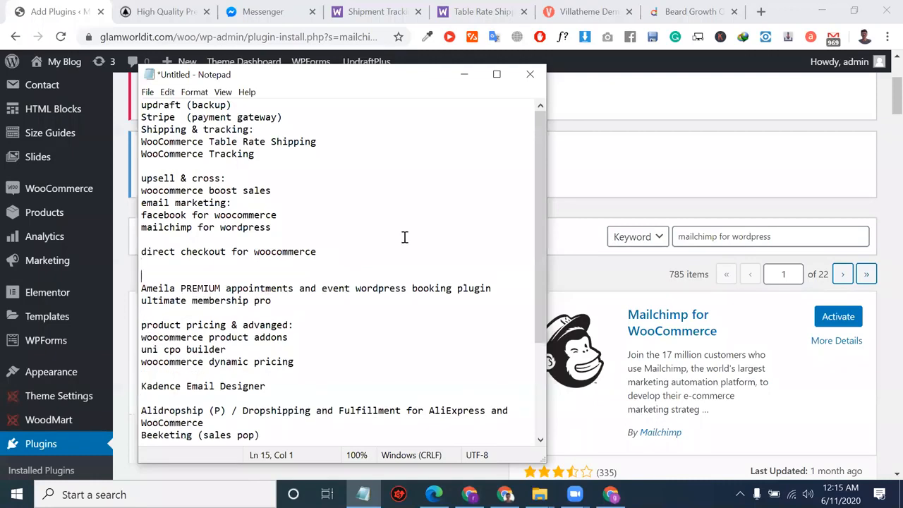
key(Return)
key(ctrl+v)
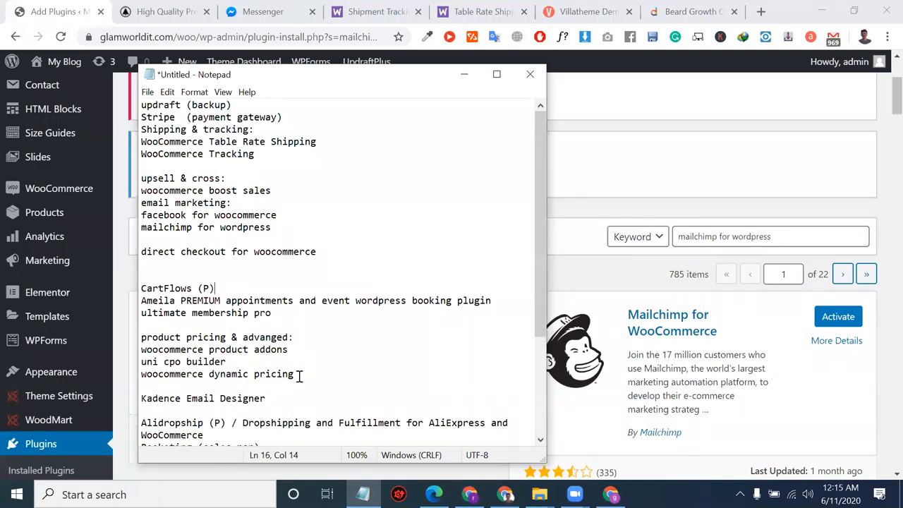
Delete the text "Kadence Email Designer" from the plugin list.
click(274, 399)
drag(274, 398, 141, 398)
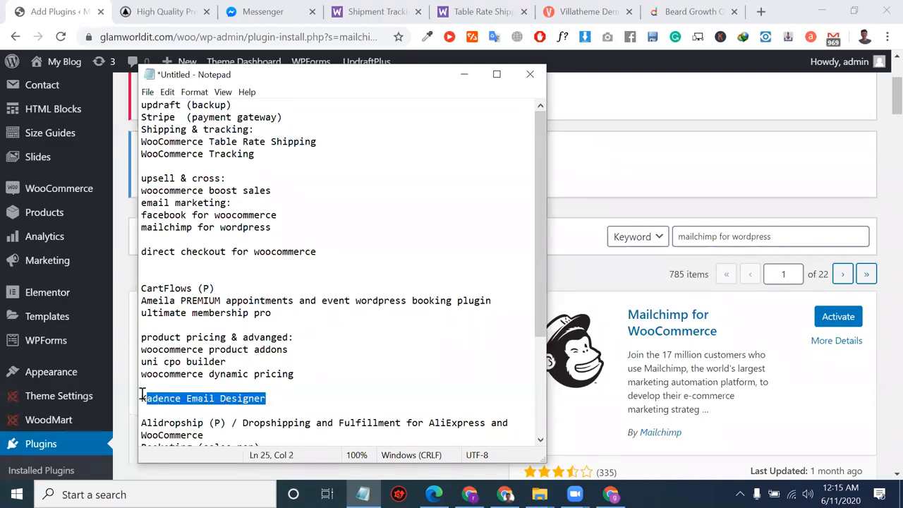
key(Delete)
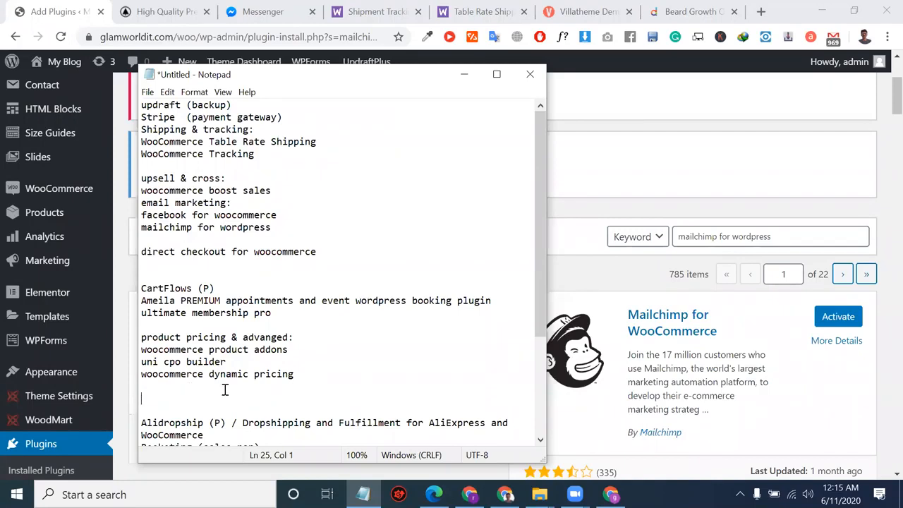
Highlight the line "Beeketing (sales pop)" and look over the rest of the plugin list.
scroll(224, 390, down, 1)
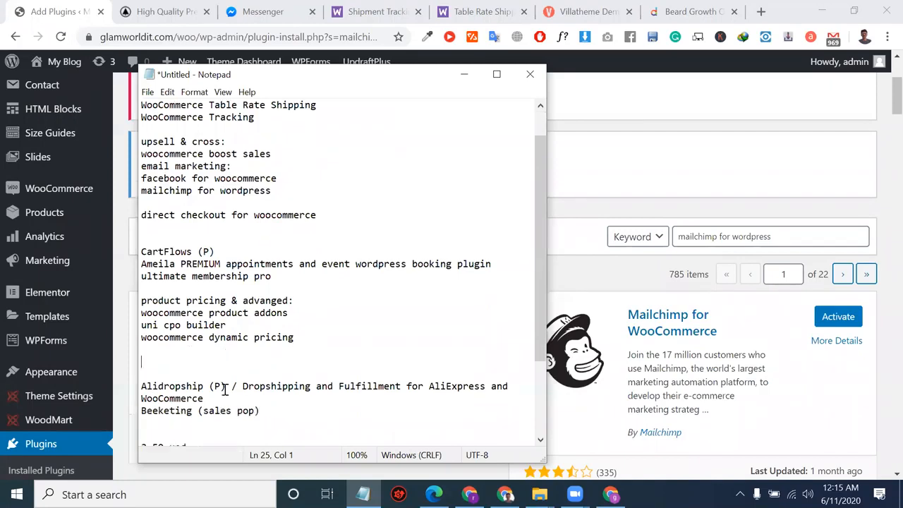
click(277, 412)
drag(266, 408, 138, 409)
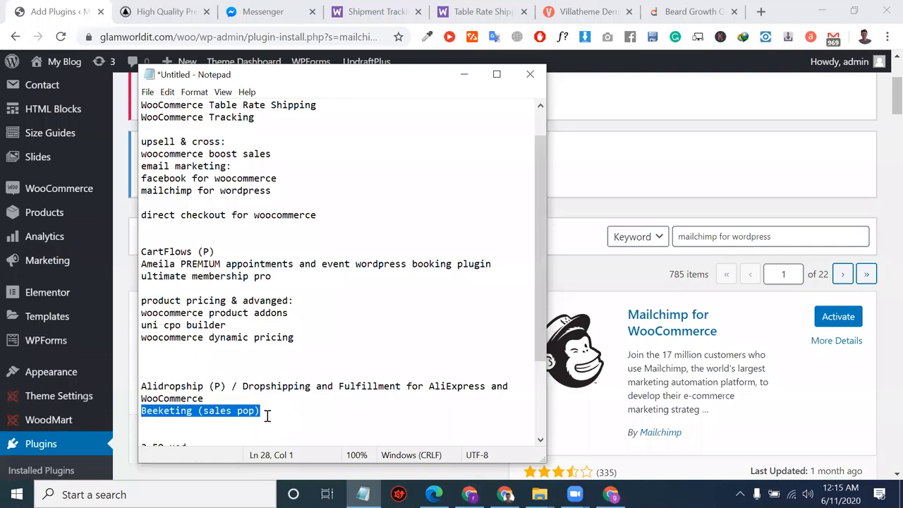
scroll(268, 415, down, 1)
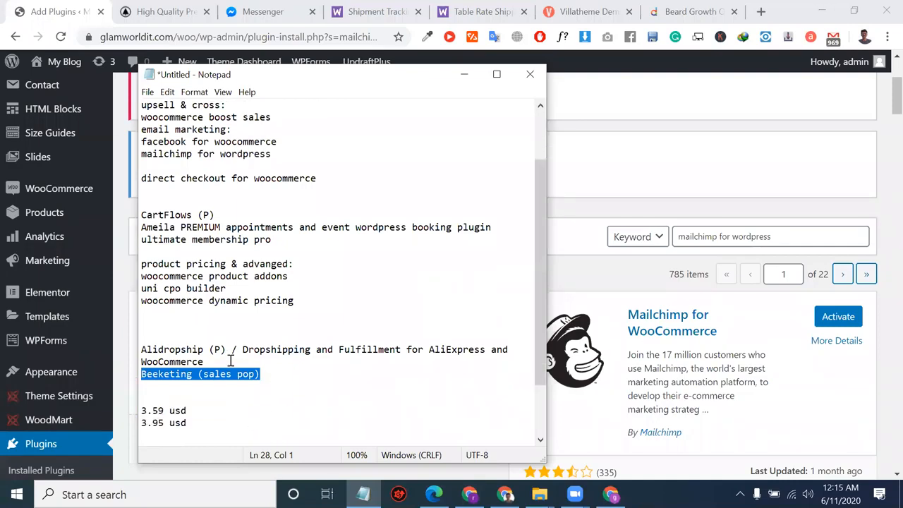
scroll(230, 364, up, 2)
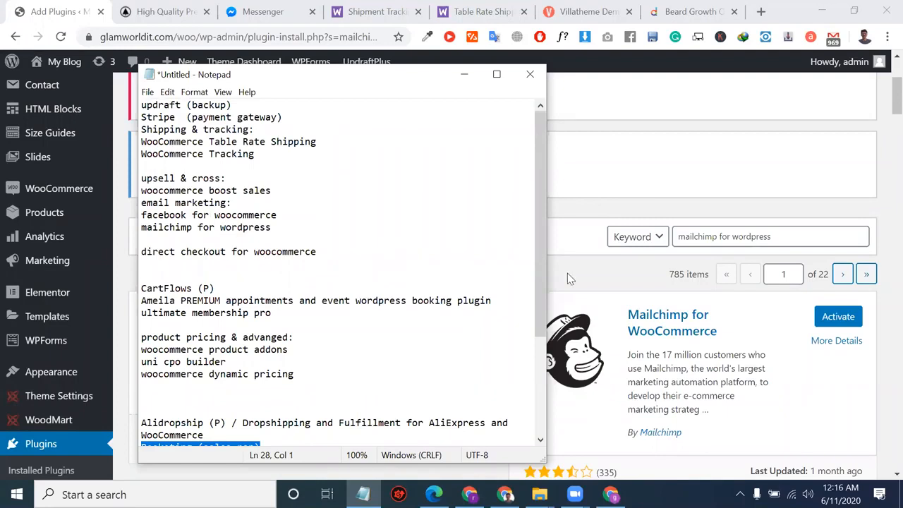
Minimize the Notepad plugin list and bring the plugin directory back up in Chrome.
click(820, 8)
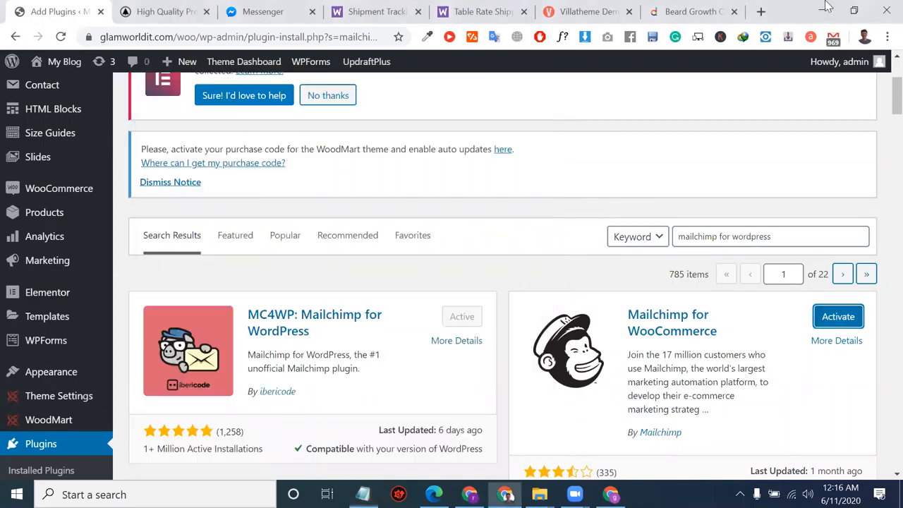
click(469, 77)
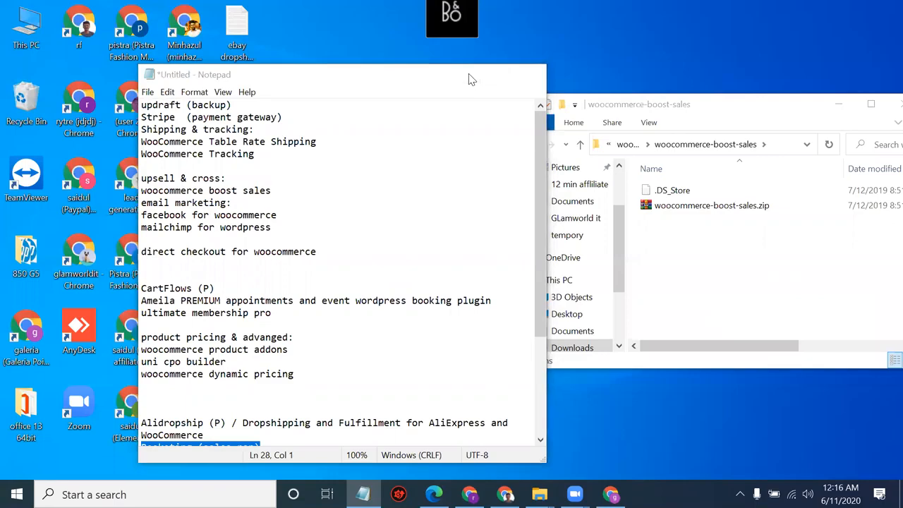
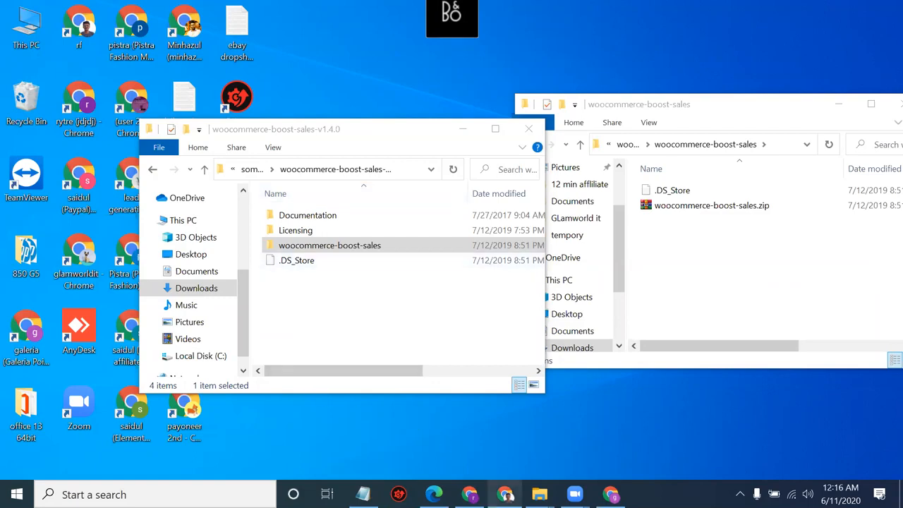
click(505, 494)
scroll(431, 288, down, 3)
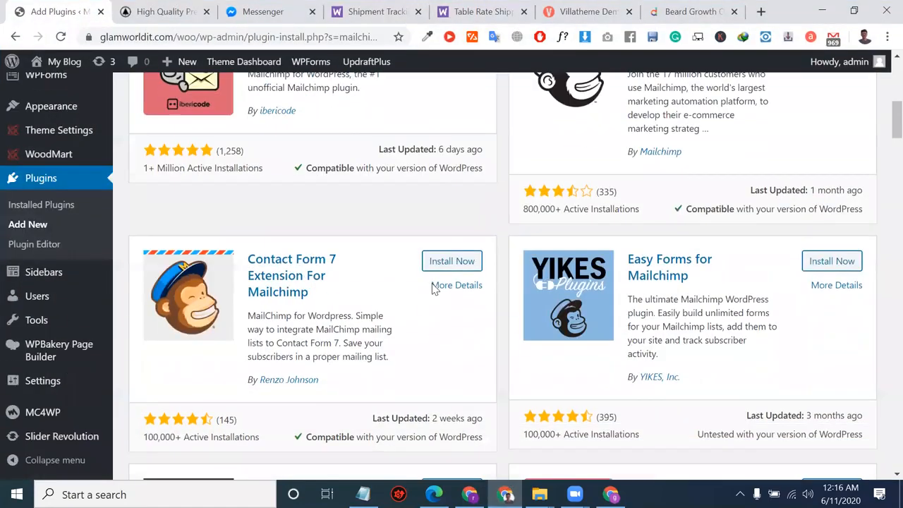
scroll(416, 264, up, 5)
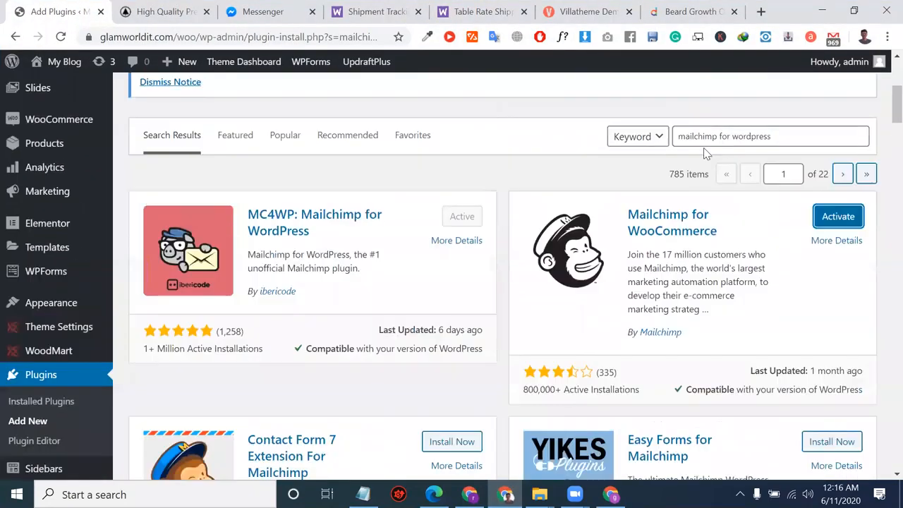
Replace the plugin directory search term with "cartflows" and run the search.
click(738, 141)
key(ctrl+a)
text(ca)
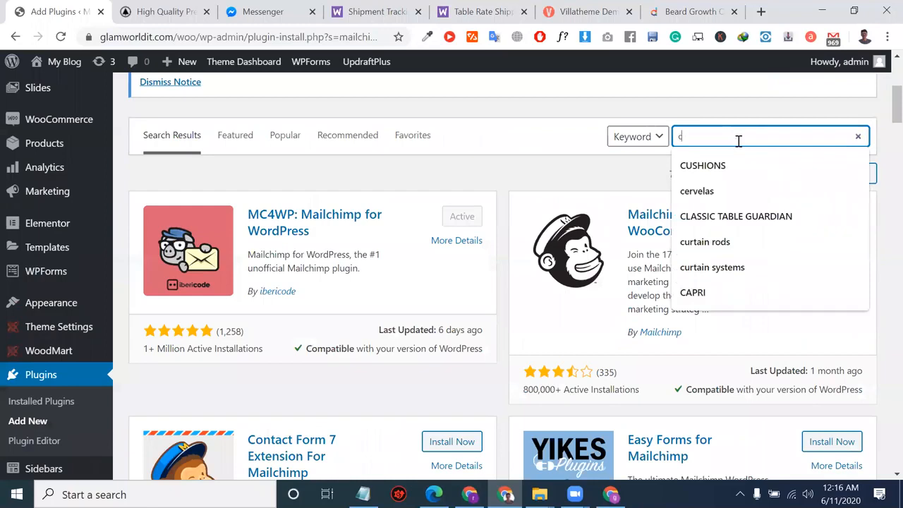
text(r)
key(BackSpace)
text(artflows)
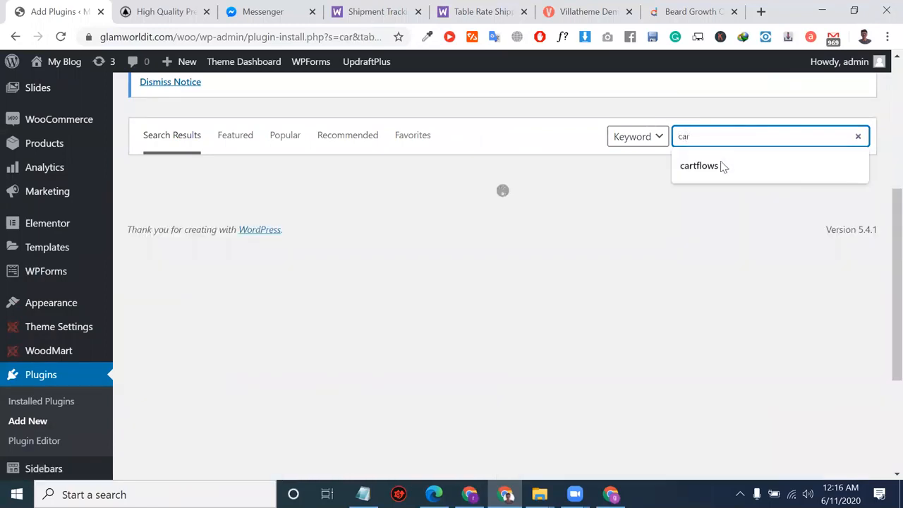
click(721, 167)
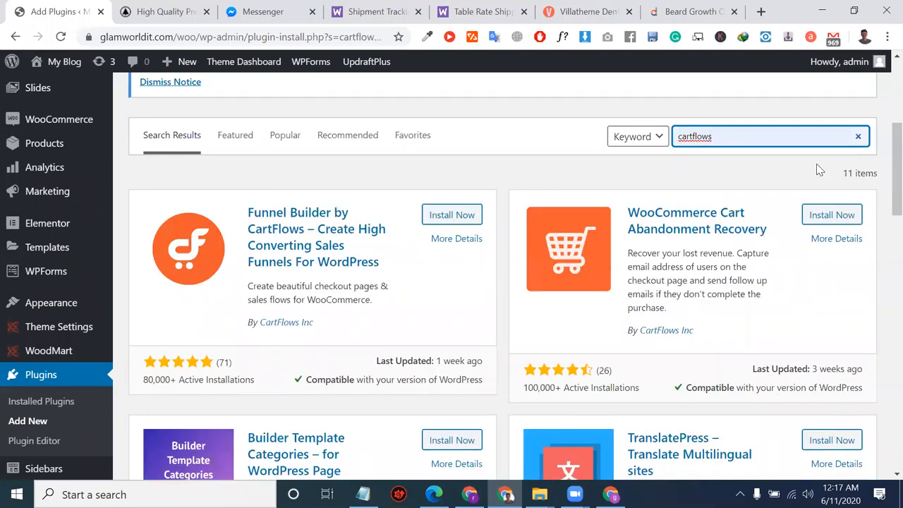
Install and activate the Funnel Builder by CartFlows plugin, and go down the installed plugins list.
click(460, 219)
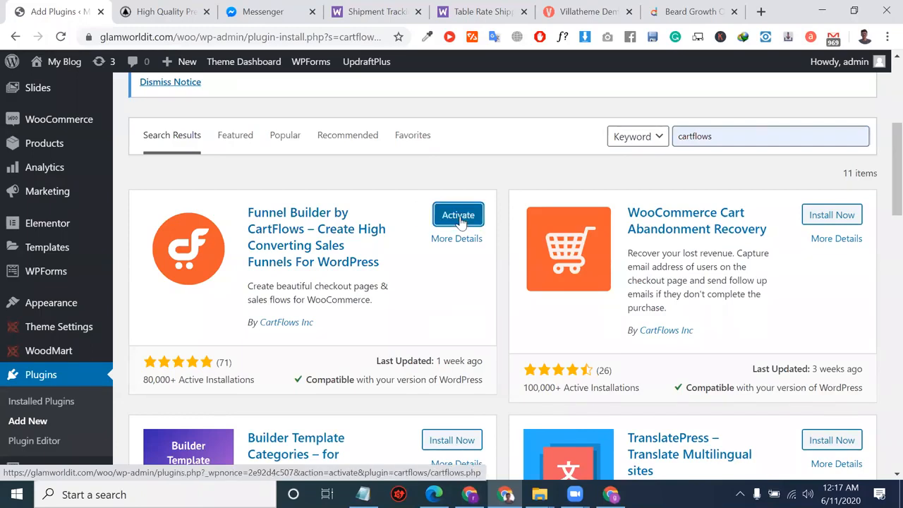
click(458, 215)
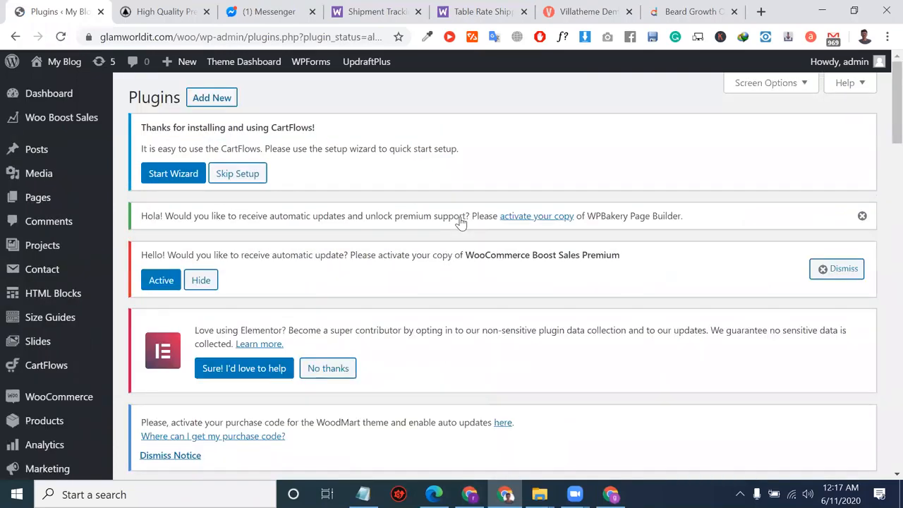
scroll(459, 223, down, 15)
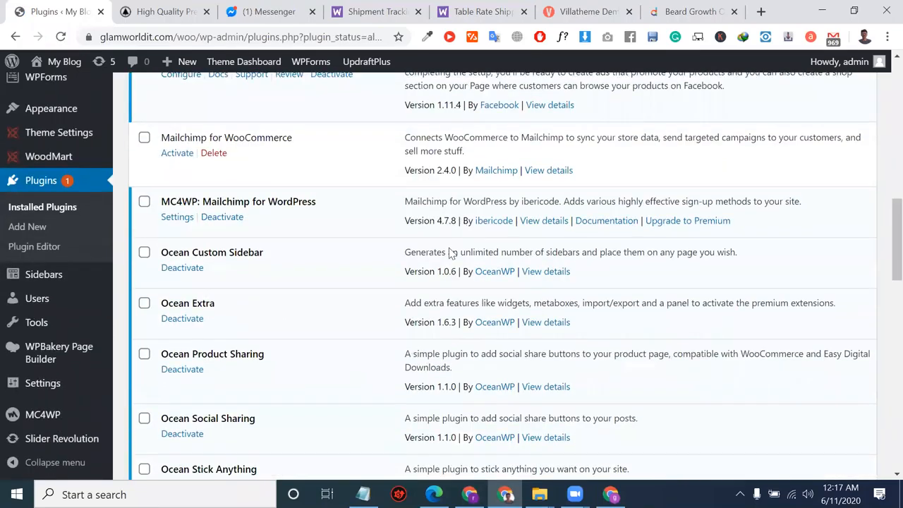
Open the CartFlows list of flows and look down the page.
scroll(328, 325, up, 6)
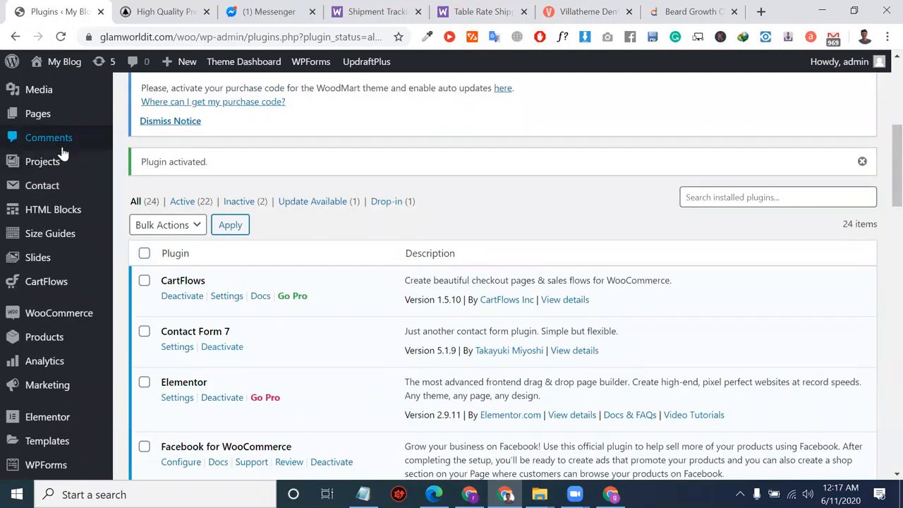
mouse_move(51, 285)
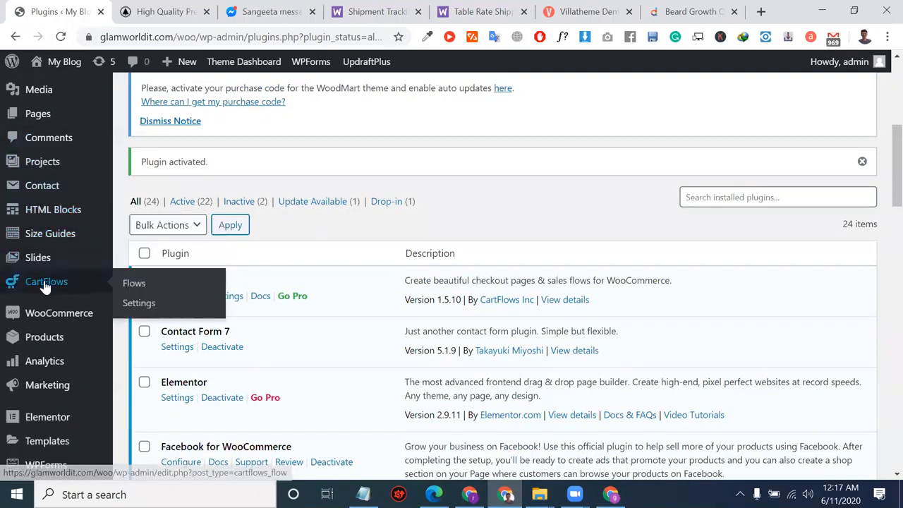
click(132, 291)
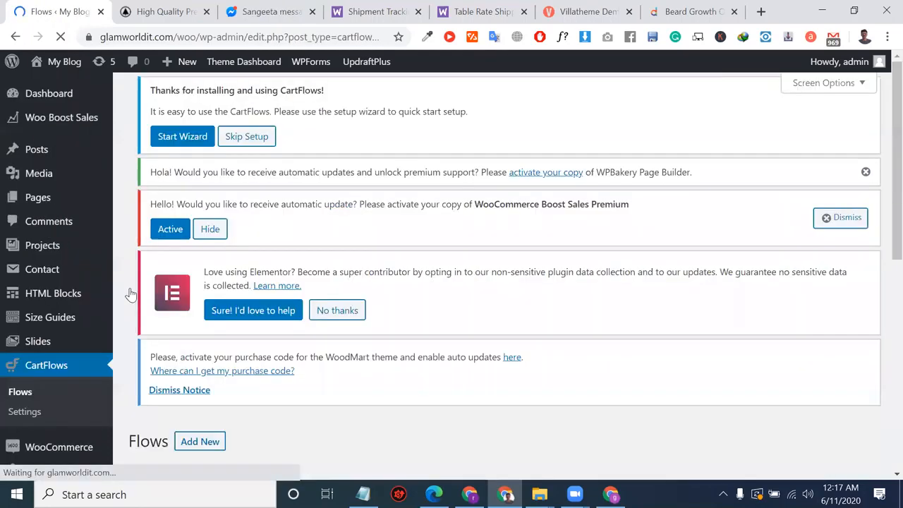
scroll(129, 295, down, 3)
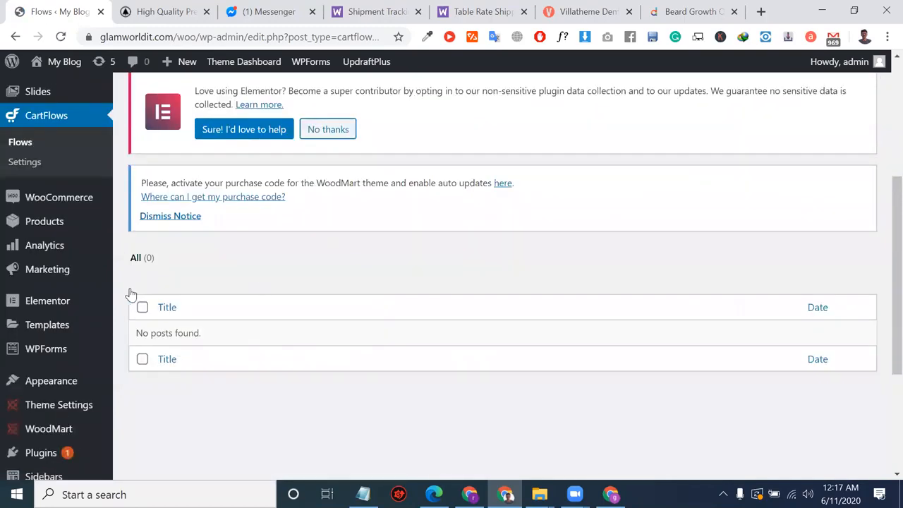
Add a new flow by importing the Digital Marketing Guide ready template from the Flows Library.
scroll(284, 306, up, 4)
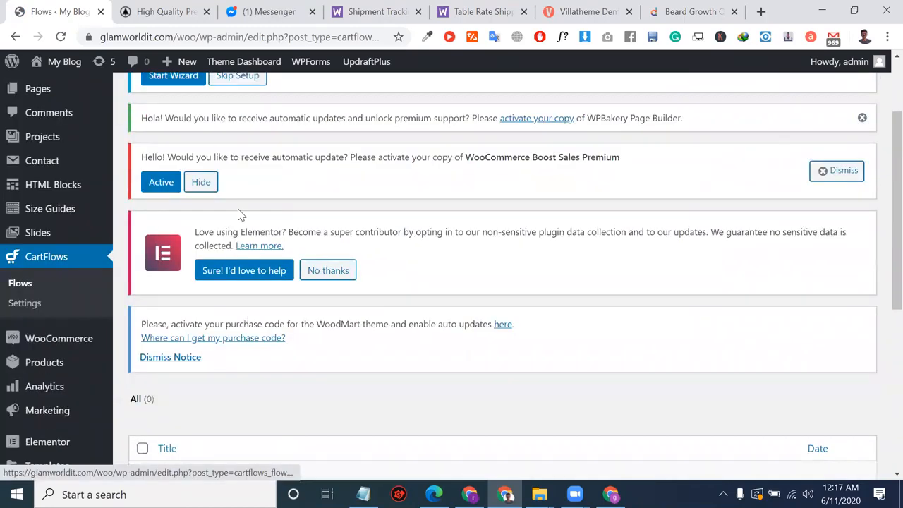
click(209, 111)
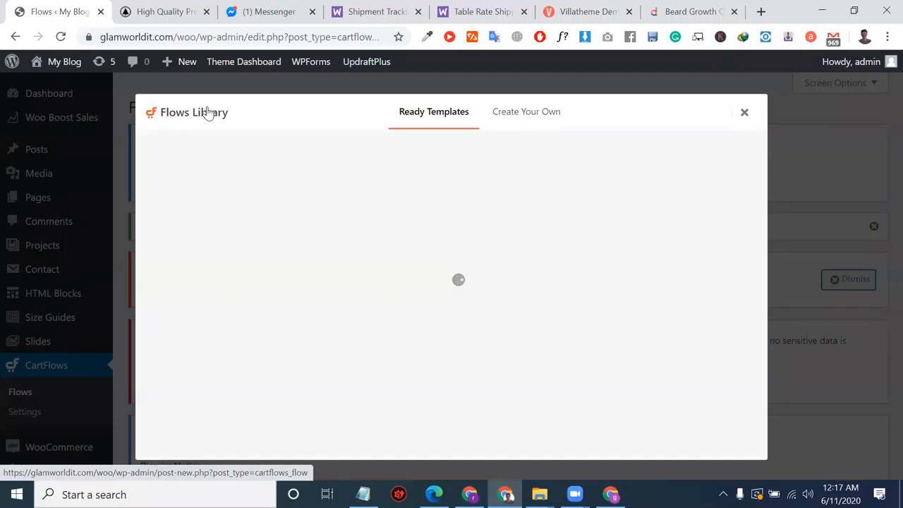
mouse_move(261, 234)
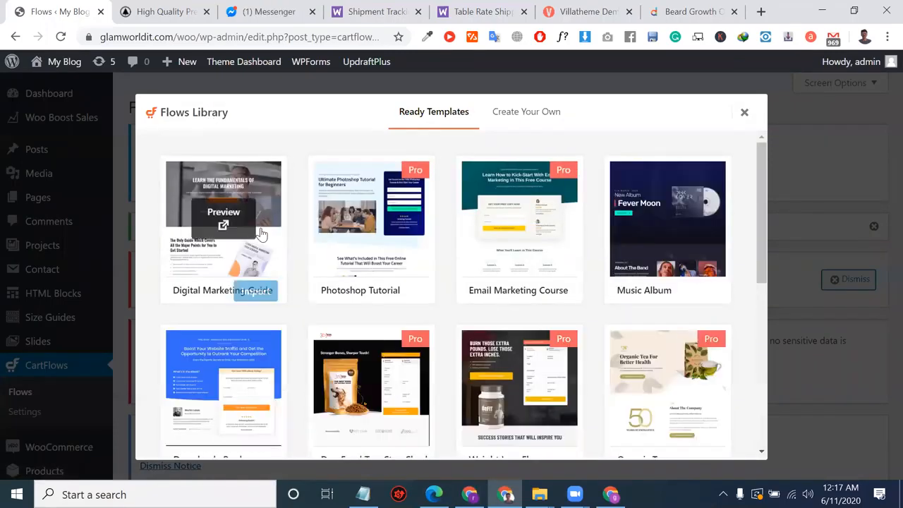
click(255, 292)
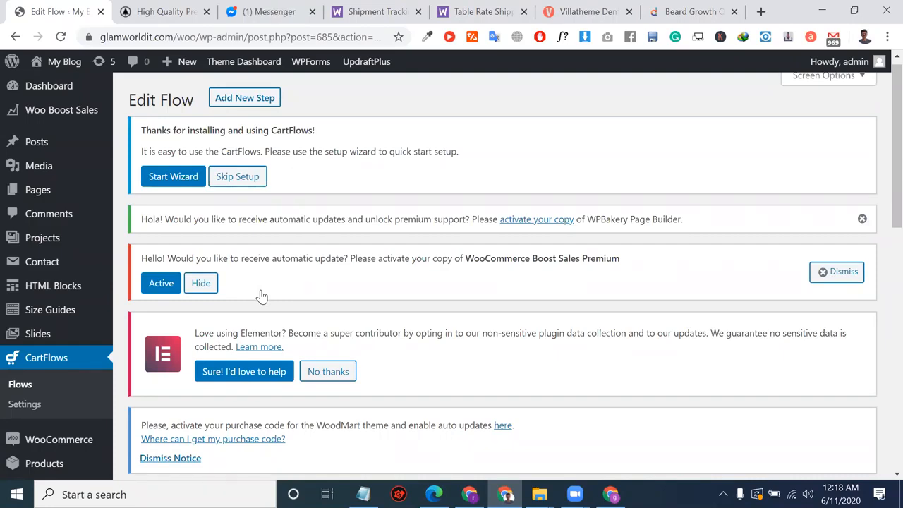
Open the Digital Marketing Checkout step of the imported flow for editing.
scroll(312, 375, down, 4)
scroll(302, 389, down, 2)
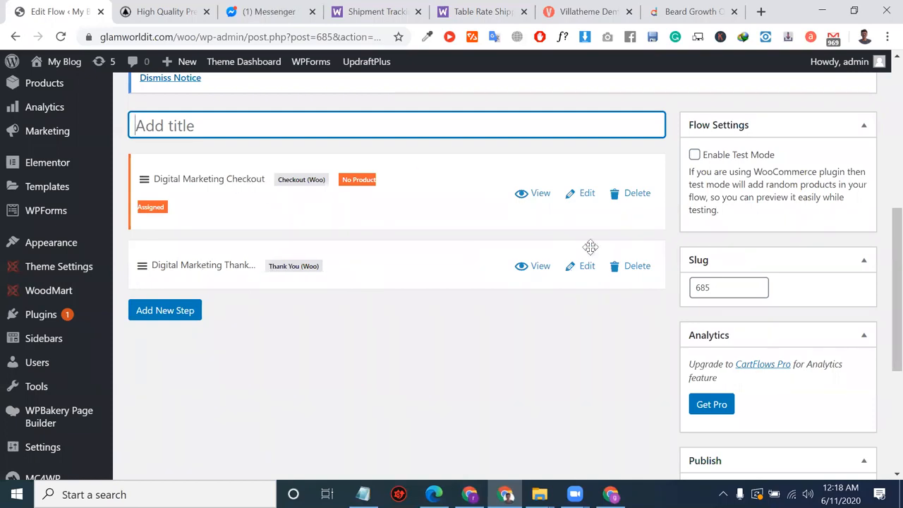
click(577, 203)
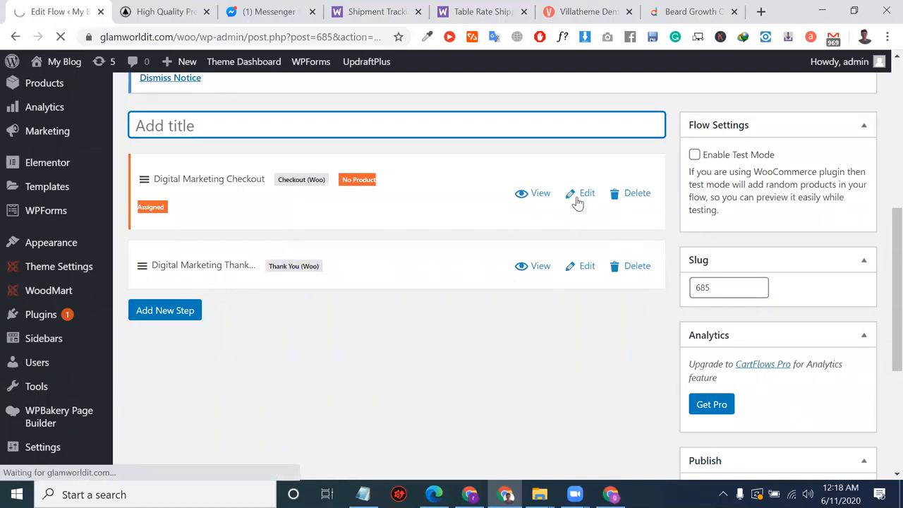
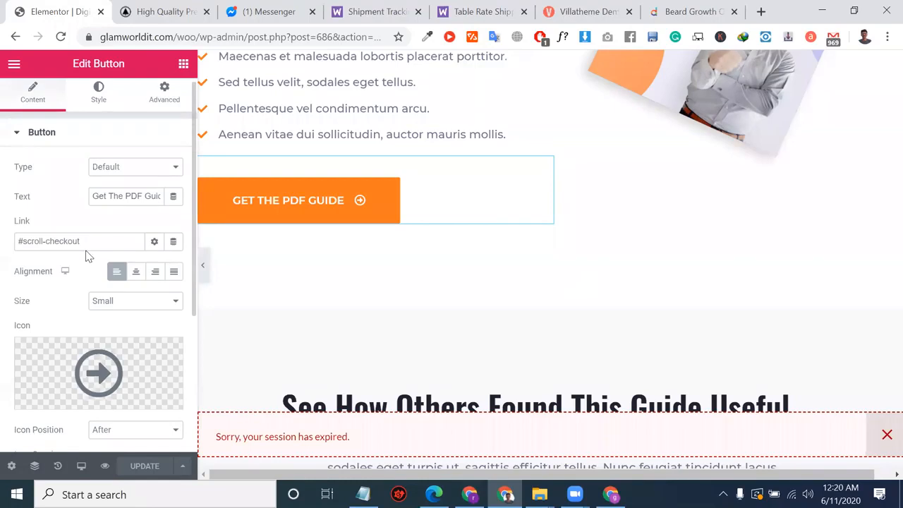
Examine the "Get The PDF Guide" button's link, text and icon settings, and look over the checkout page's sections.
click(99, 223)
triple_click(99, 222)
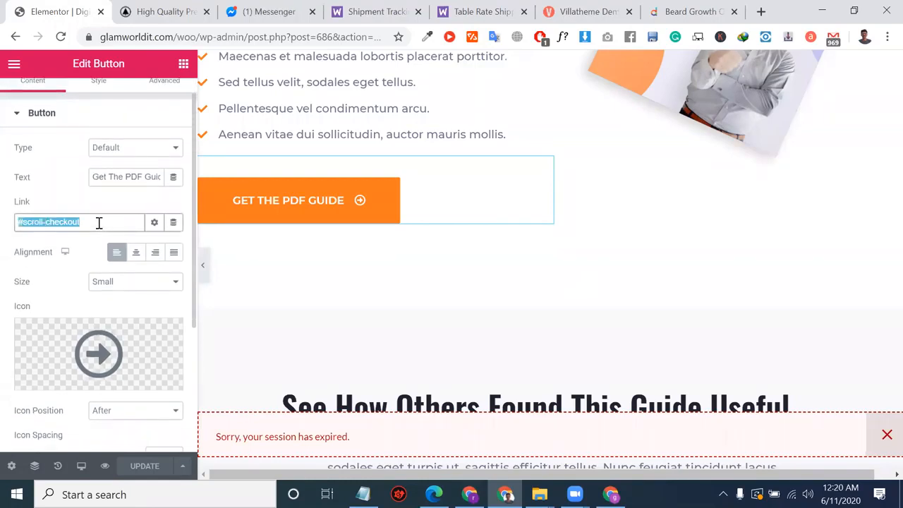
click(130, 176)
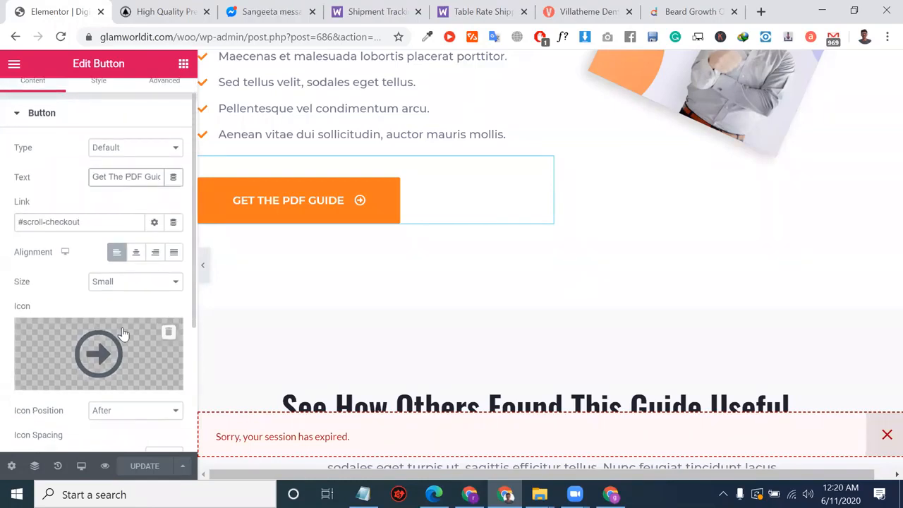
scroll(123, 326, down, 3)
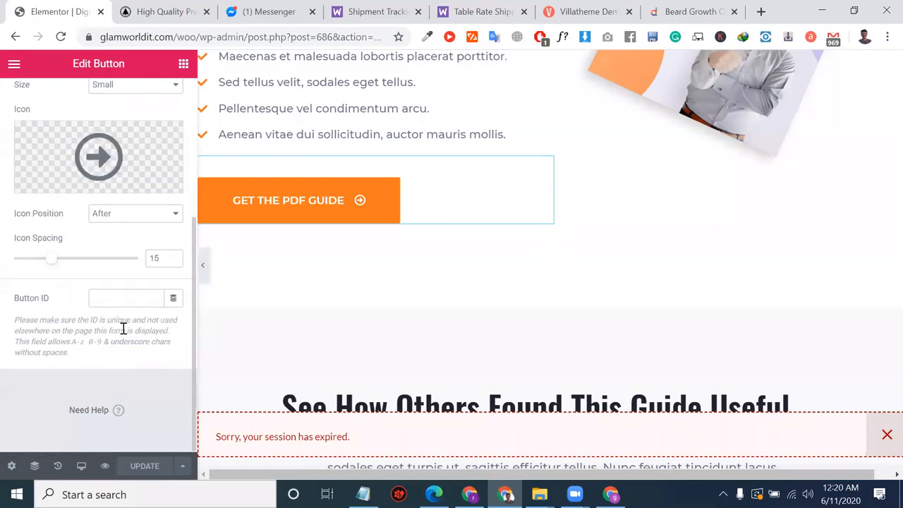
scroll(296, 317, down, 1)
scroll(296, 317, down, 10)
scroll(294, 314, down, 3)
scroll(296, 318, down, 4)
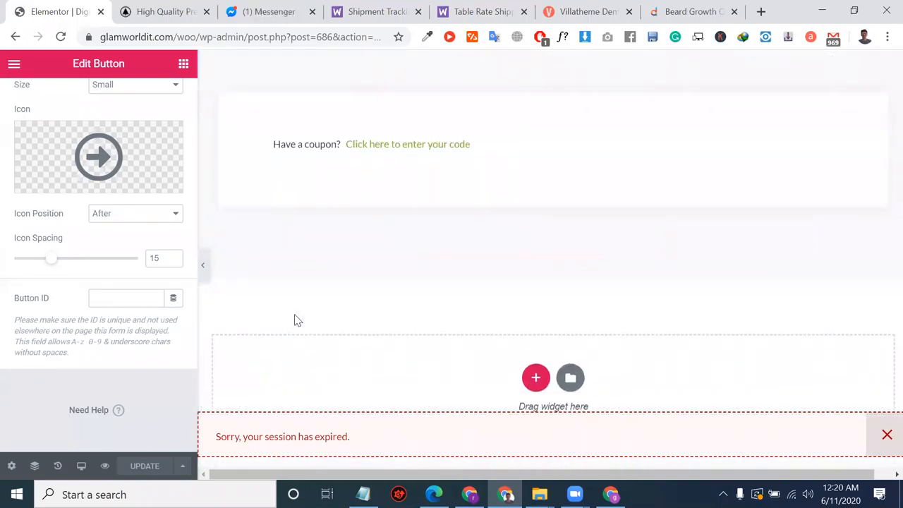
scroll(295, 318, up, 10)
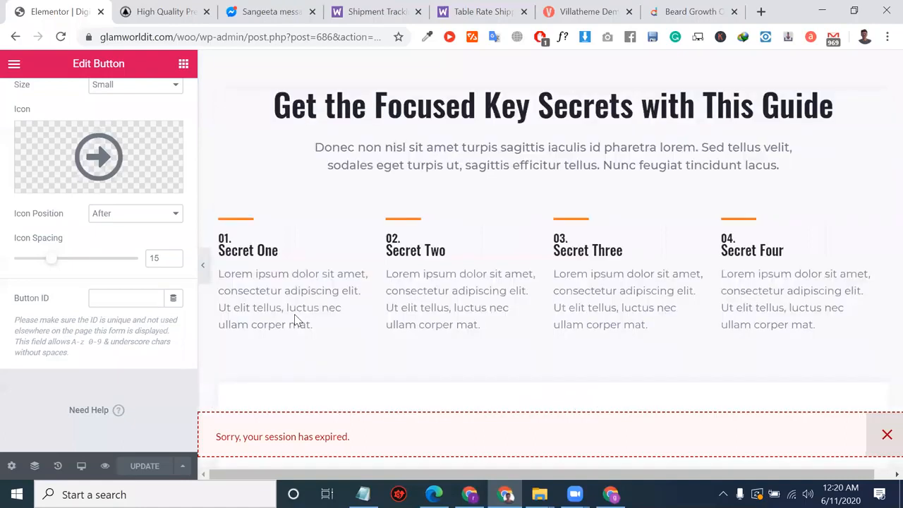
scroll(296, 319, down, 10)
scroll(295, 319, up, 8)
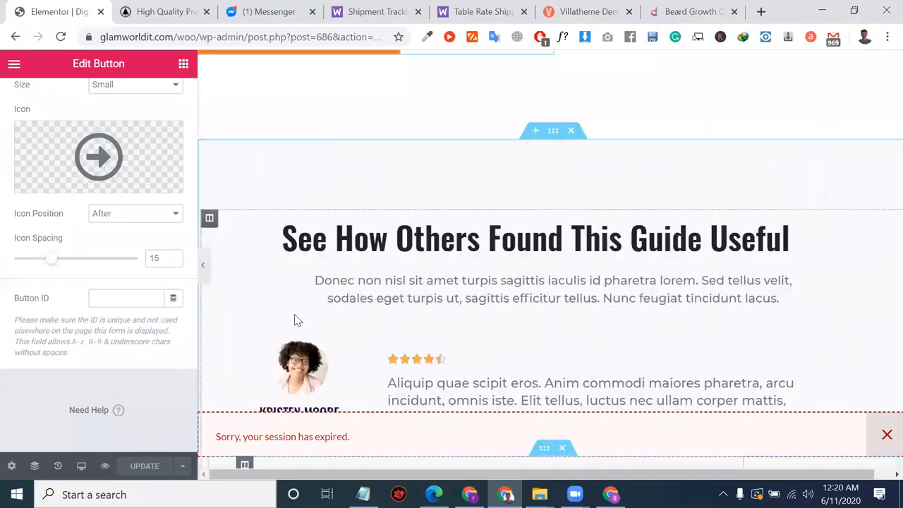
scroll(296, 319, up, 3)
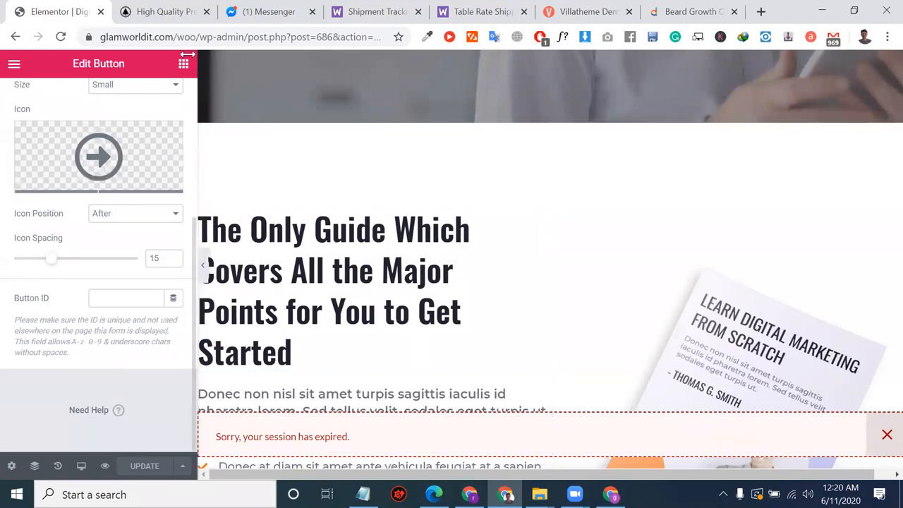
Return from the checkout page editor to the flow and start adding a new step with the Create Your Own option.
click(11, 41)
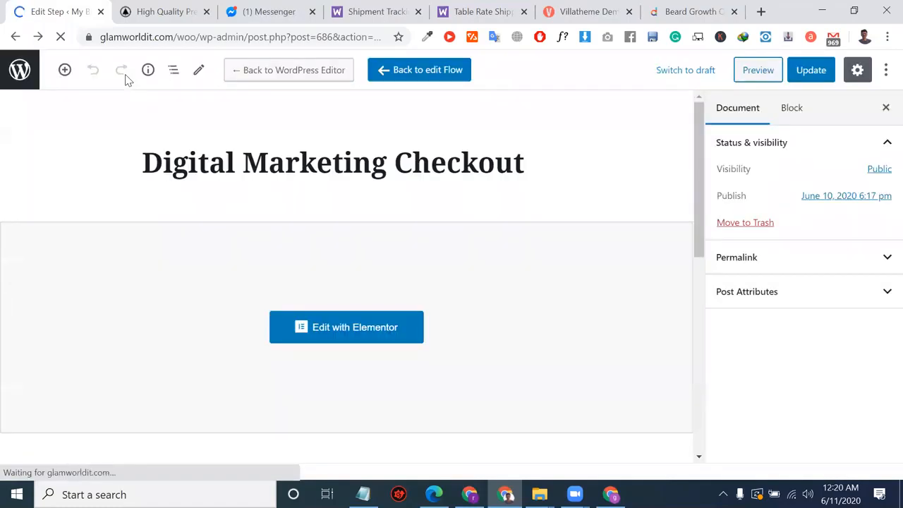
click(18, 42)
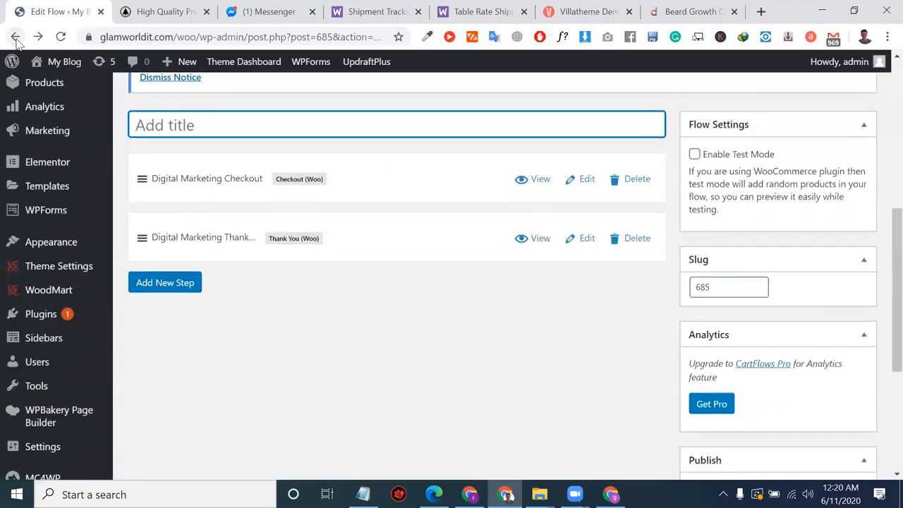
click(161, 284)
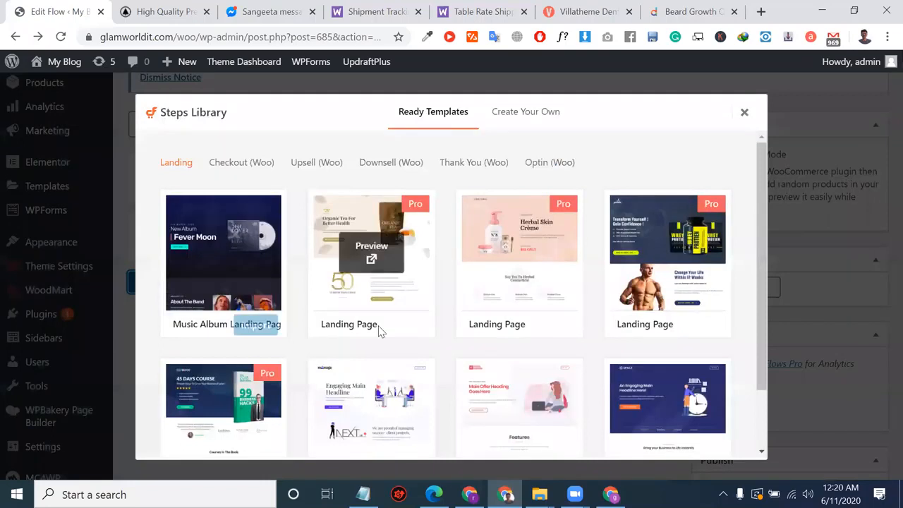
click(492, 88)
Look through the available step types and choose Upsell (Woo) for the new step.
click(429, 259)
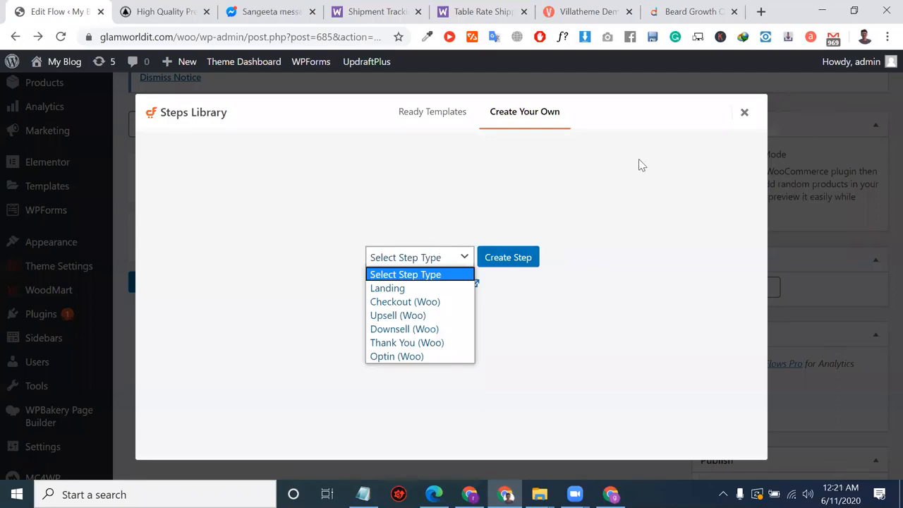
click(573, 246)
click(416, 259)
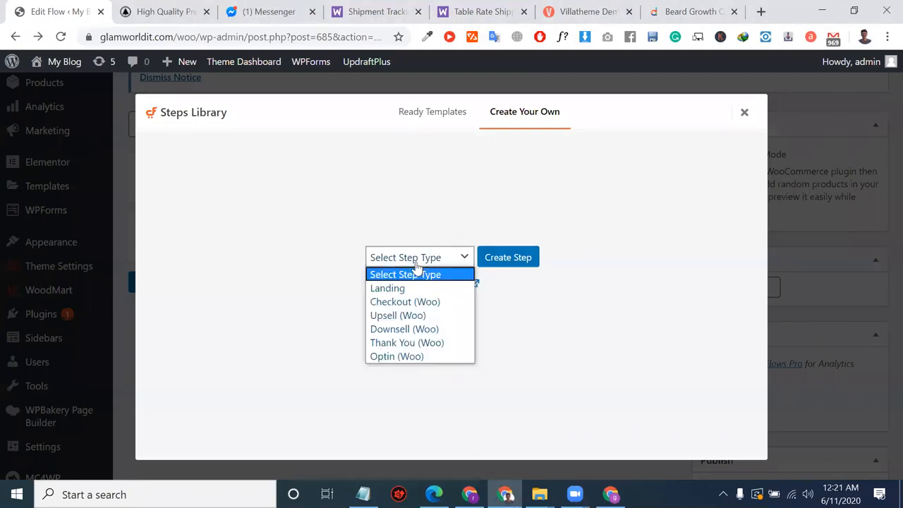
click(435, 315)
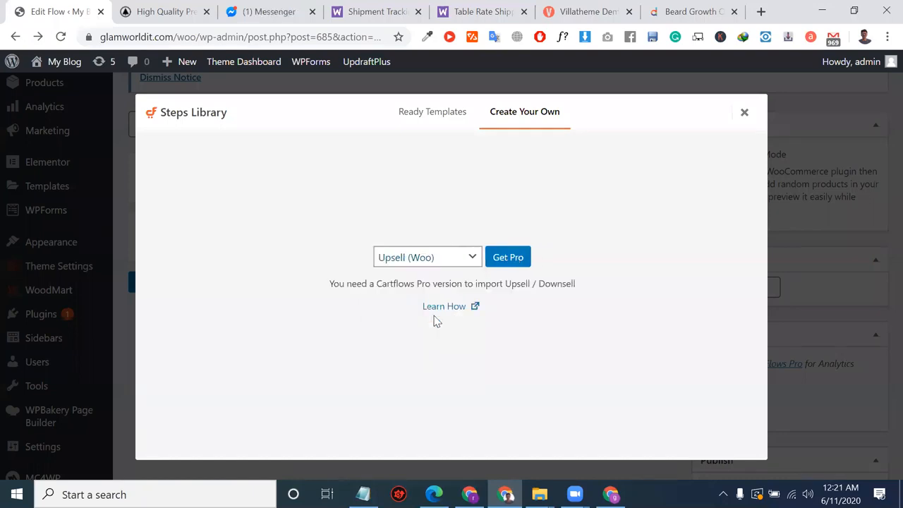
Create a Landing step in the flow and look over the flow's steps and publishing settings.
click(459, 262)
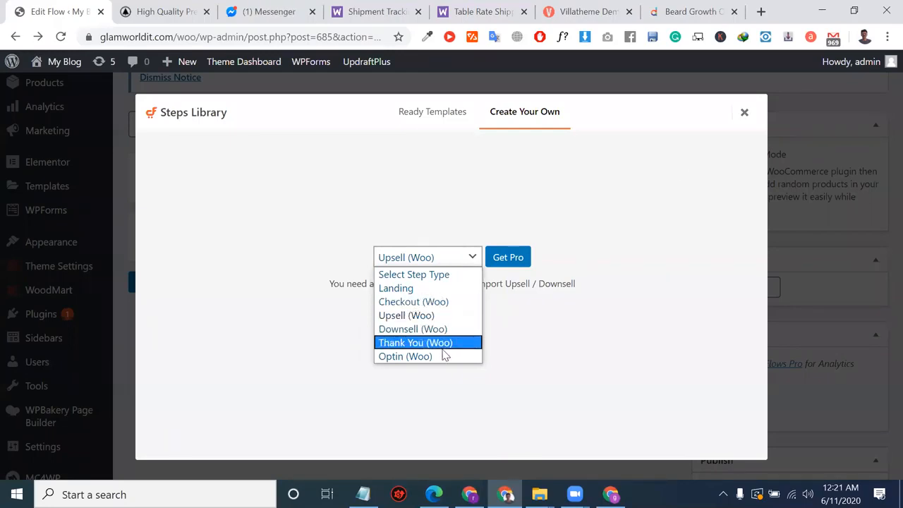
click(425, 288)
click(509, 268)
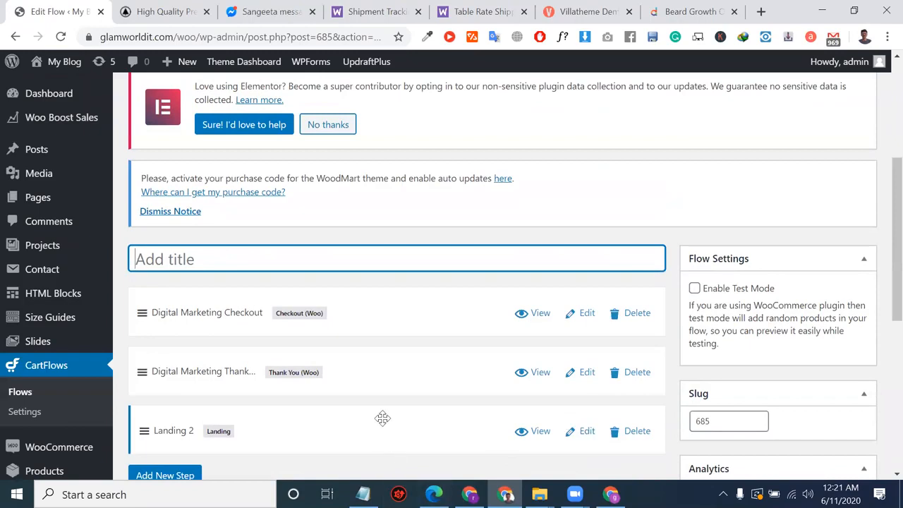
scroll(382, 418, down, 2)
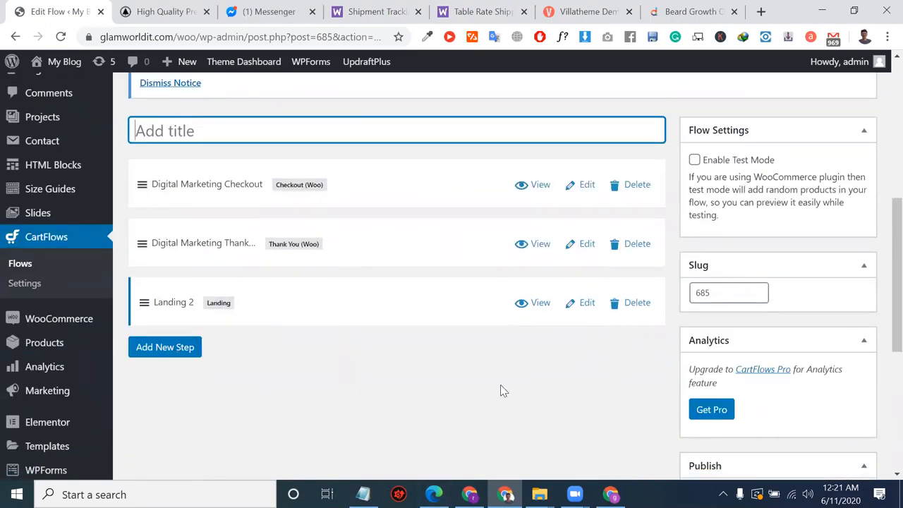
scroll(378, 331, down, 2)
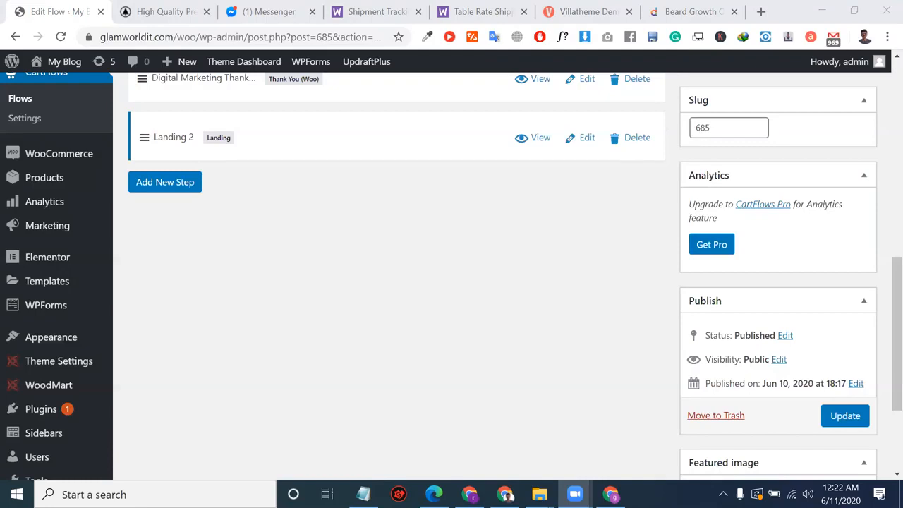
scroll(258, 226, up, 3)
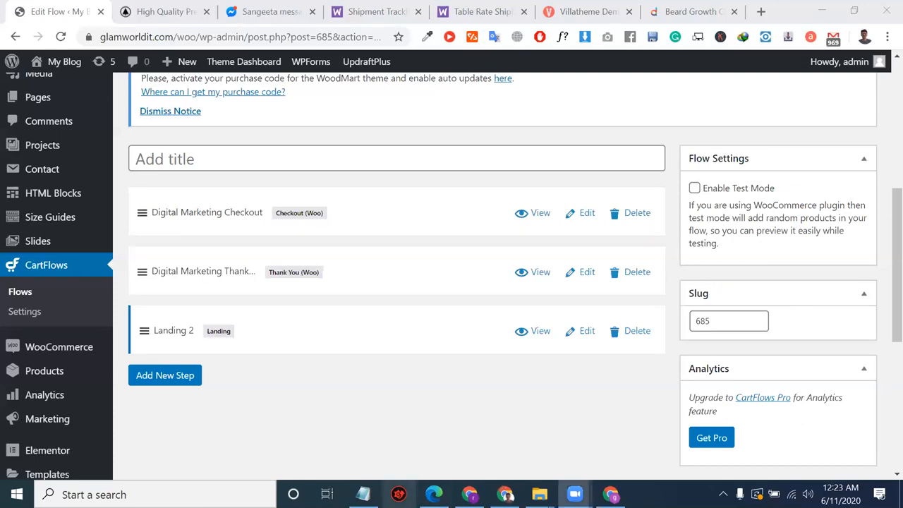
Switch to the Notepad plugin list and move the "CartFlows (P)" line to directly below "woocommerce boost sales" under "upsell & cross".
click(362, 494)
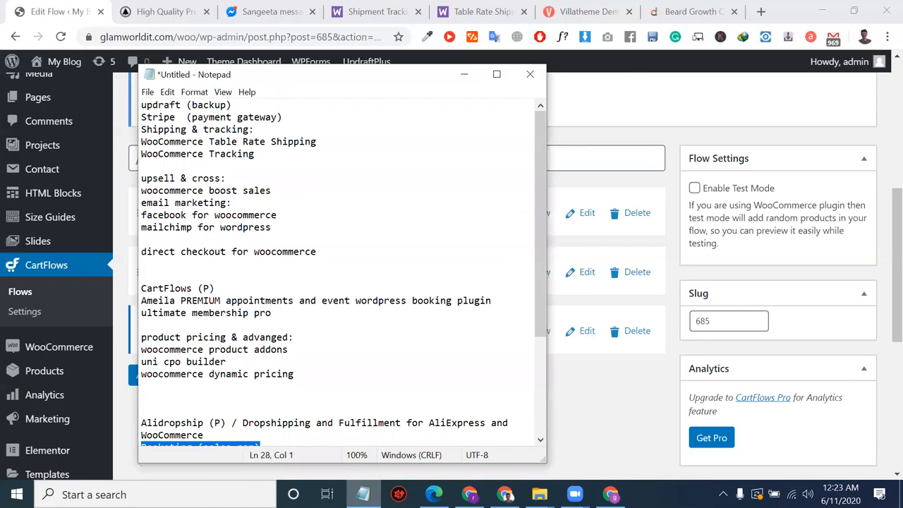
scroll(265, 169, down, 3)
scroll(264, 169, up, 2)
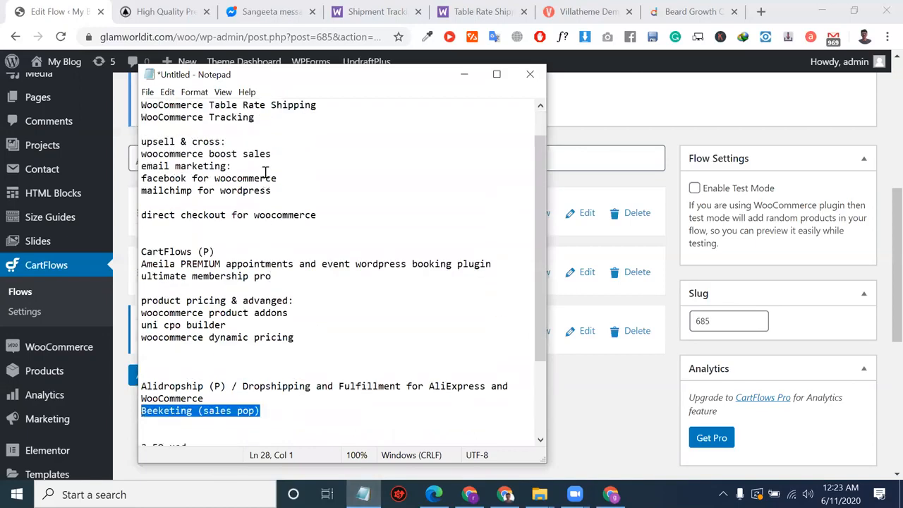
drag(215, 251, 141, 251)
key(ctrl+c)
key(BackSpace)
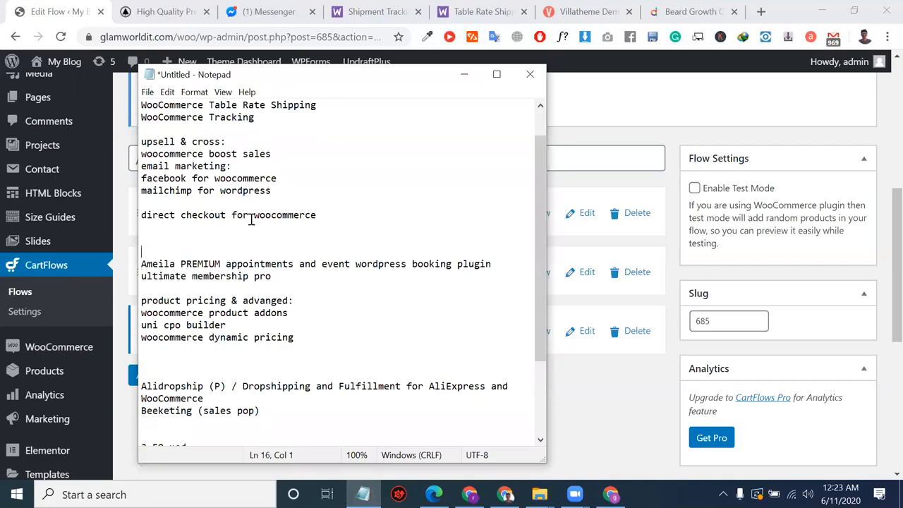
click(281, 152)
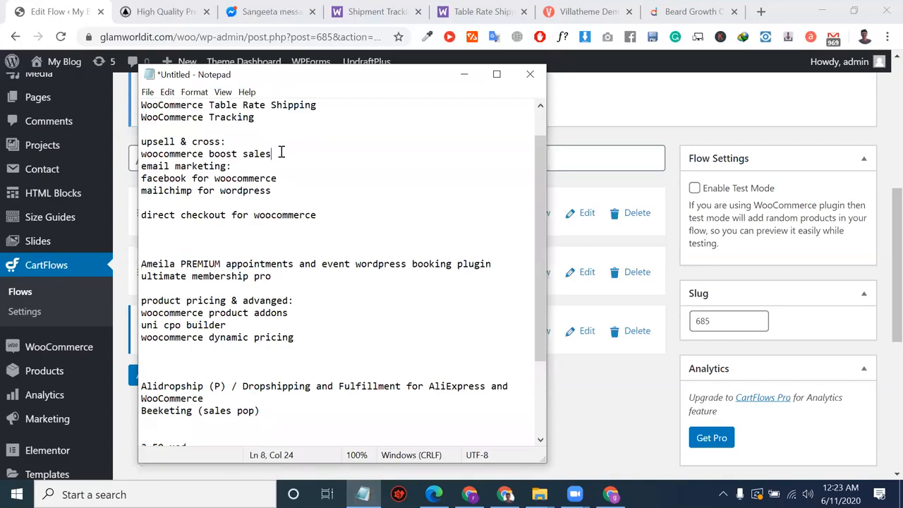
key(Return)
key(ctrl+v)
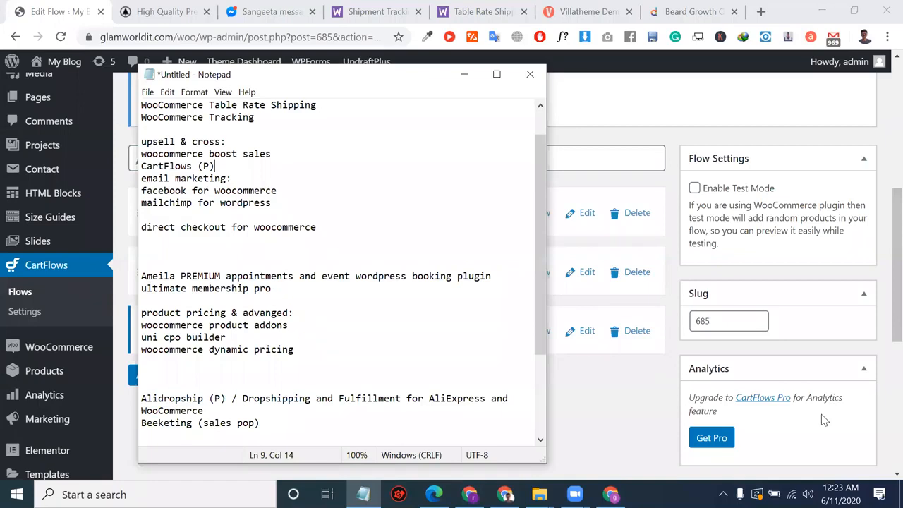
click(849, 335)
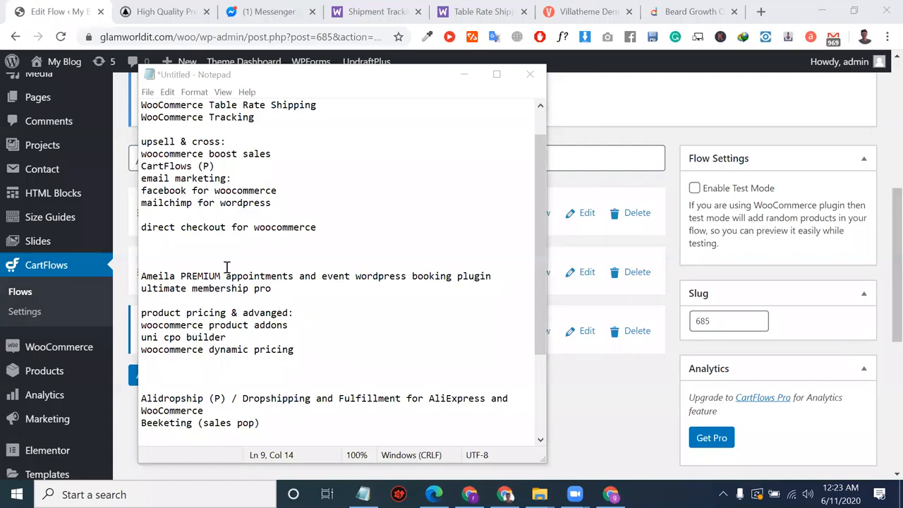
click(232, 202)
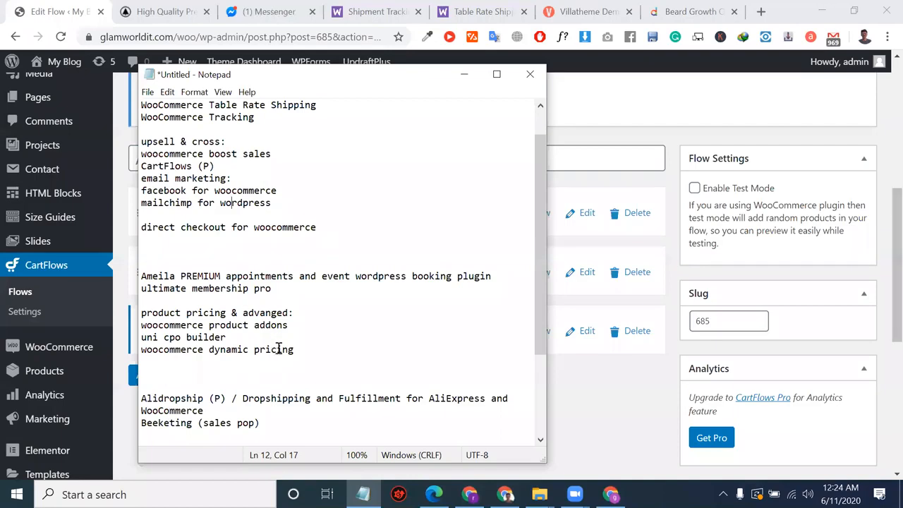
drag(275, 423, 216, 421)
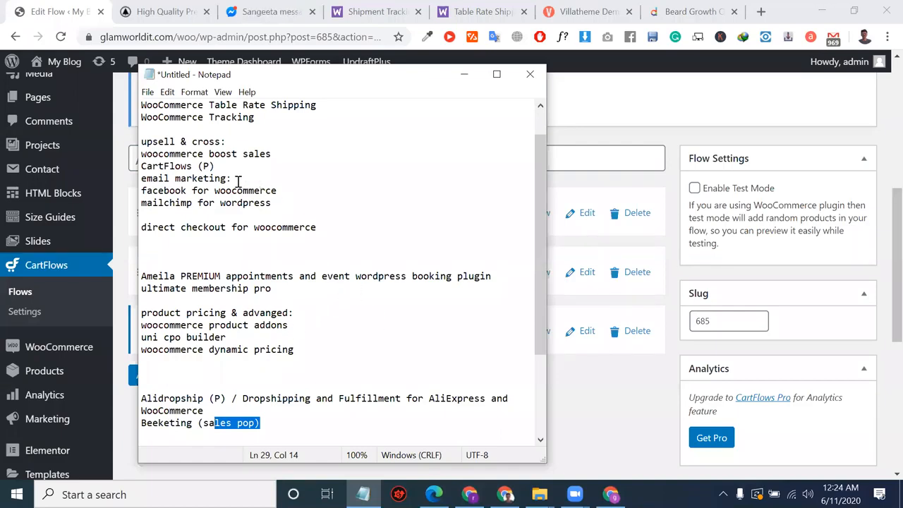
scroll(239, 182, up, 1)
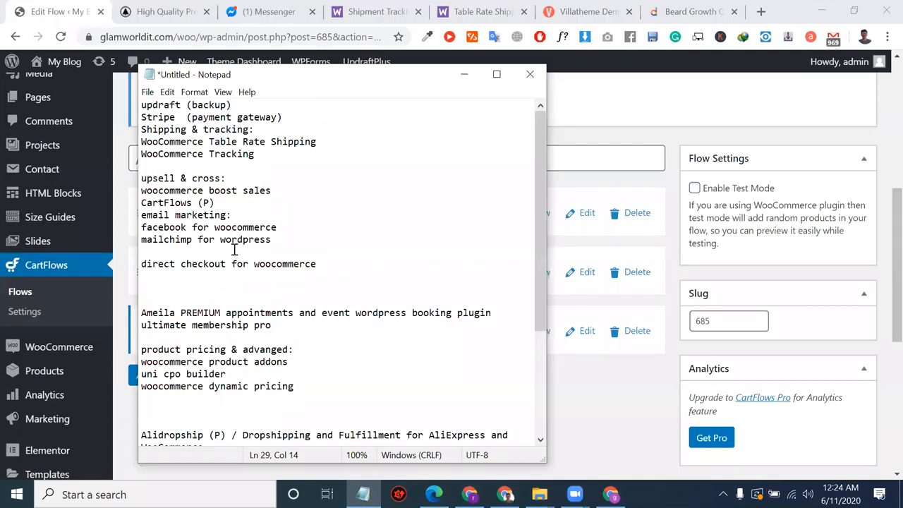
scroll(243, 251, down, 2)
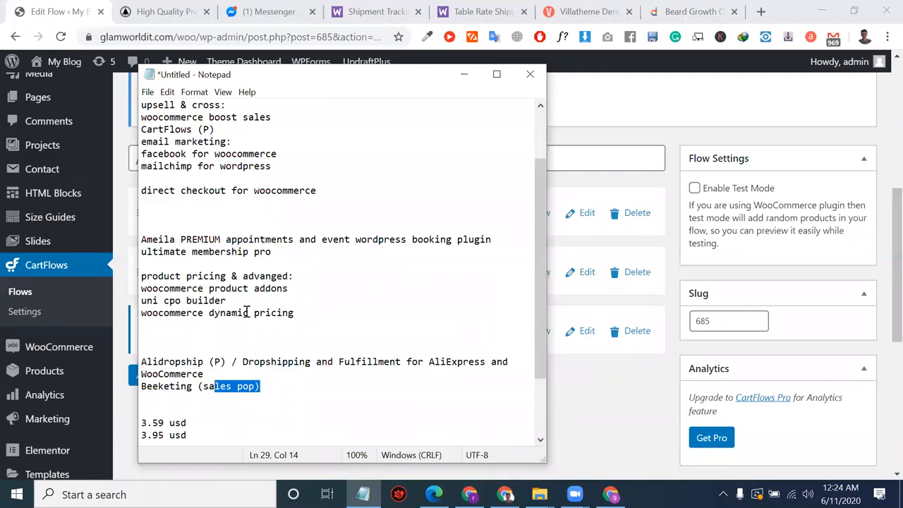
Move the "product pricing & advanged" section with its three plugin lines to just below "direct checkout for woocommerce".
click(313, 312)
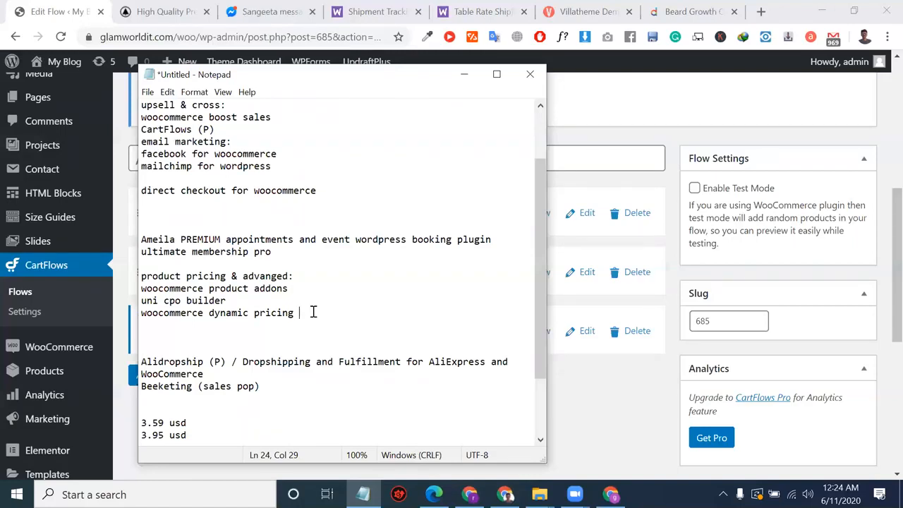
drag(316, 324, 128, 277)
key(ctrl+c)
key(Delete)
click(185, 212)
key(ctrl+v)
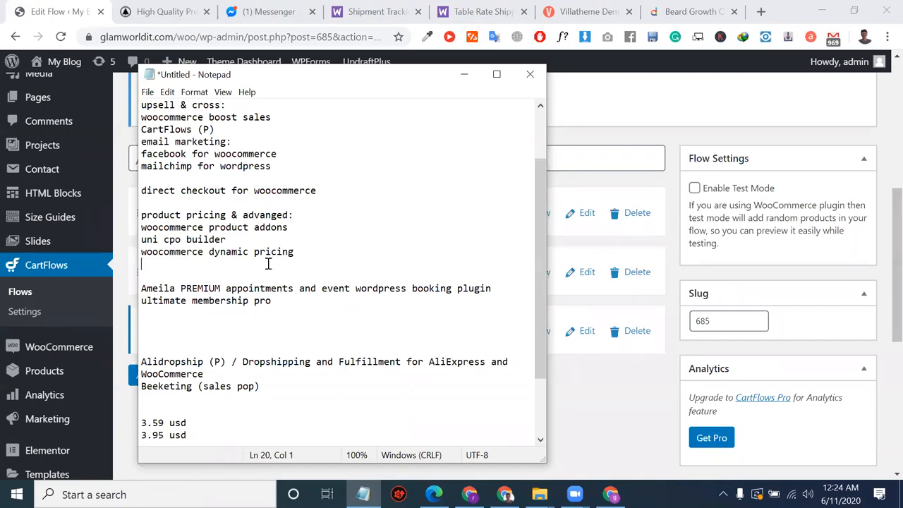
Move the "uni cpo builder" line to directly below the "product pricing & advanged:" heading and highlight it.
drag(247, 240, 134, 239)
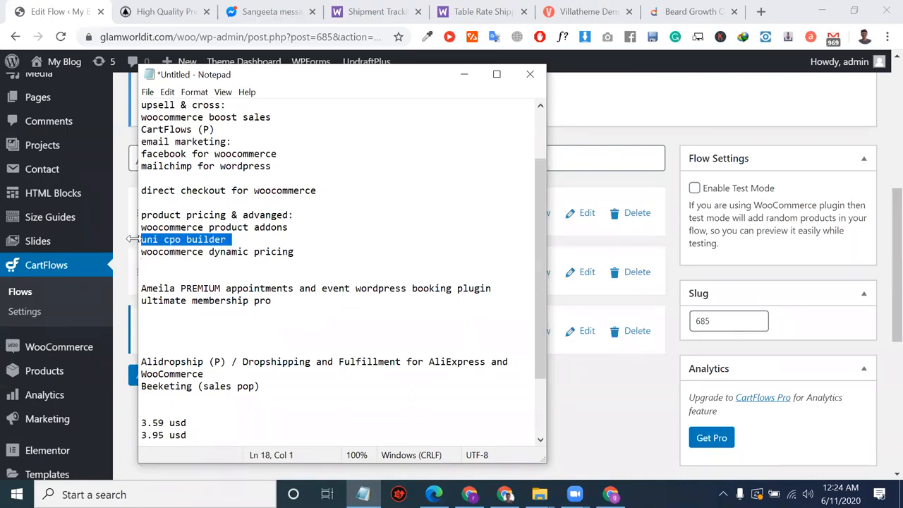
key(Delete)
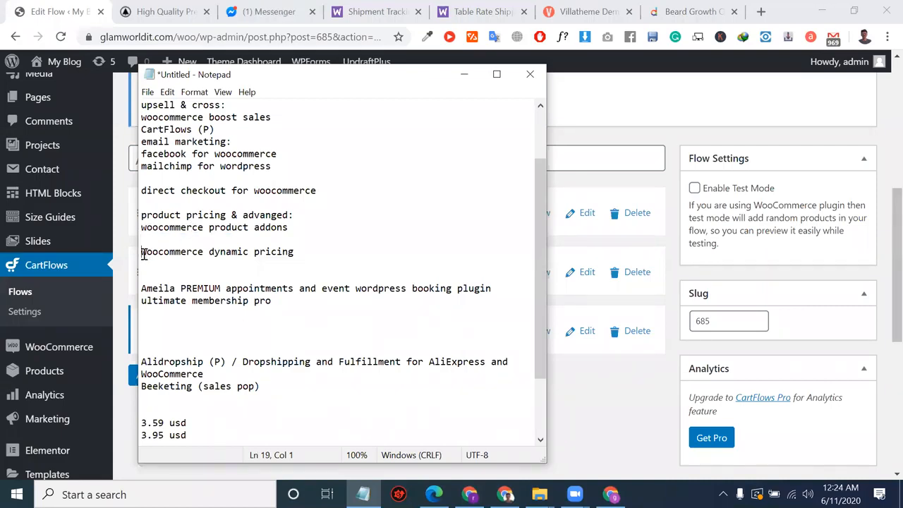
key(BackSpace)
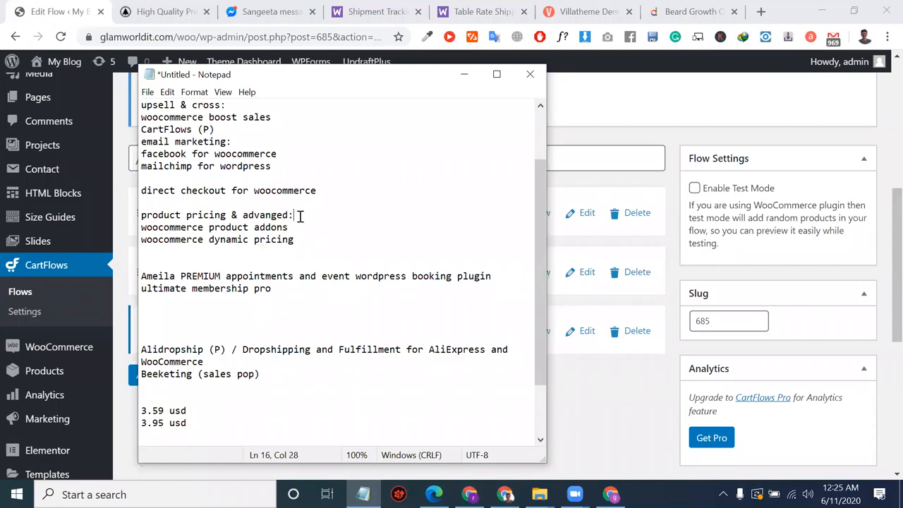
key(Return)
text(uni cpo builder)
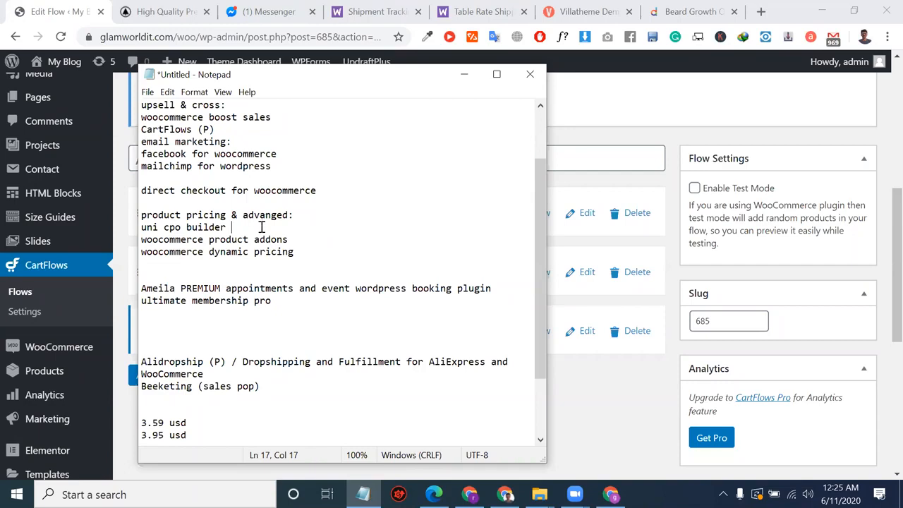
drag(238, 226, 126, 233)
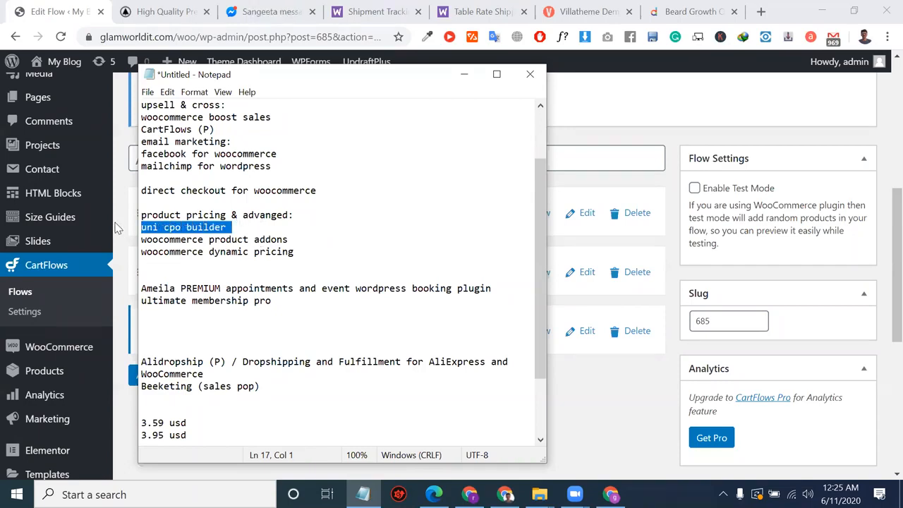
Switch back to WordPress in the browser and bring up the plugin upload form for adding a new plugin.
click(117, 227)
scroll(63, 184, up, 3)
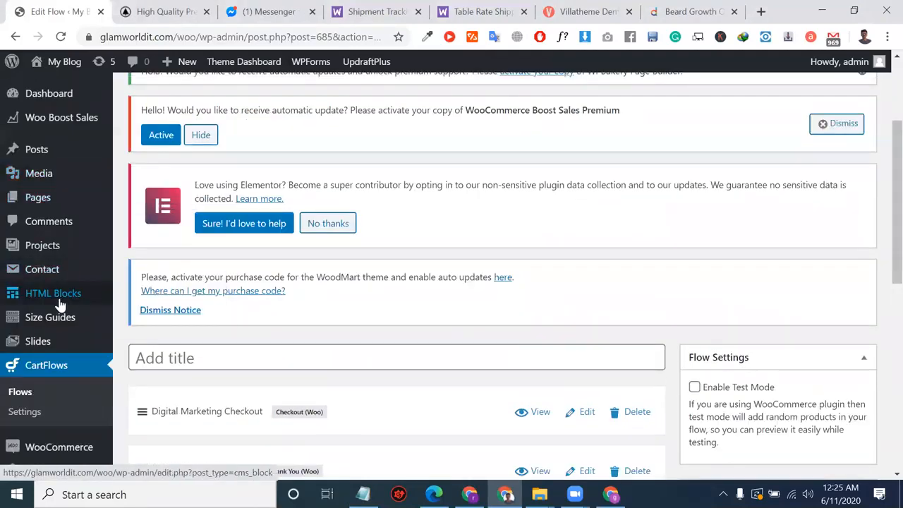
scroll(42, 311, down, 3)
scroll(62, 397, down, 1)
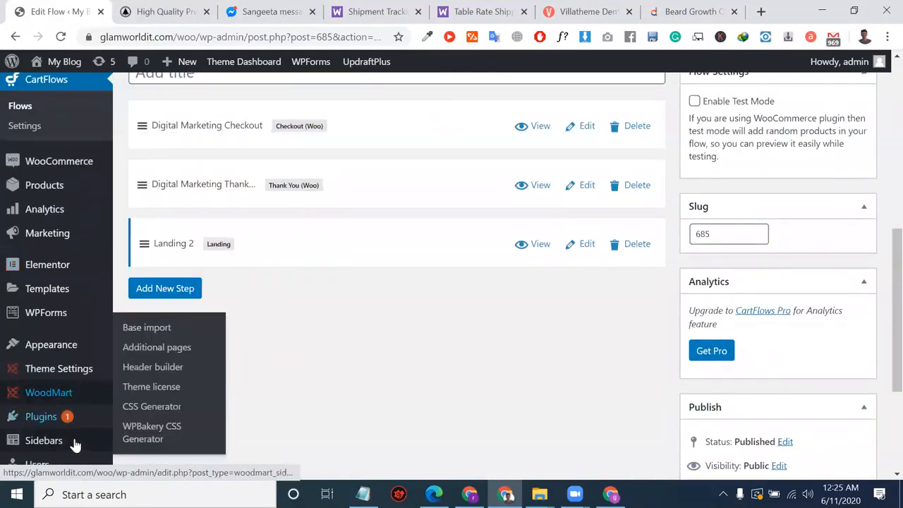
mouse_move(73, 417)
click(142, 420)
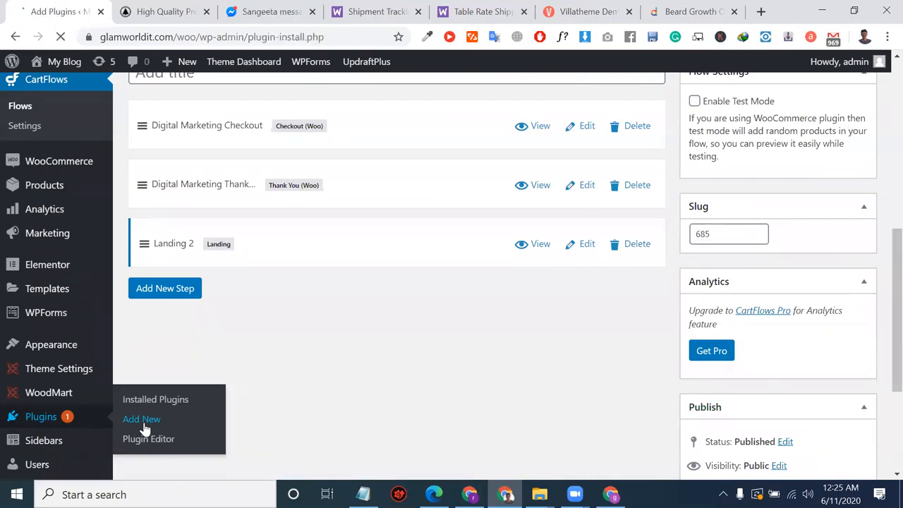
scroll(143, 428, down, 3)
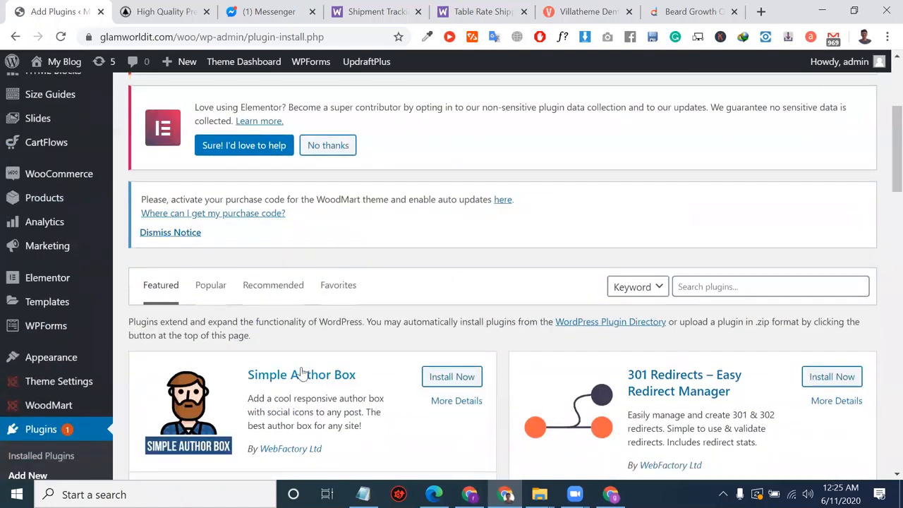
scroll(278, 256, up, 3)
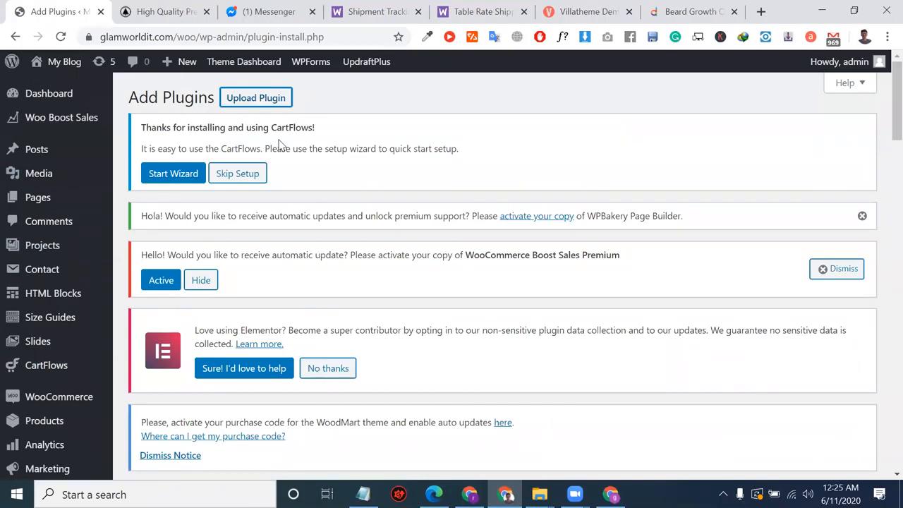
scroll(316, 260, down, 4)
click(387, 299)
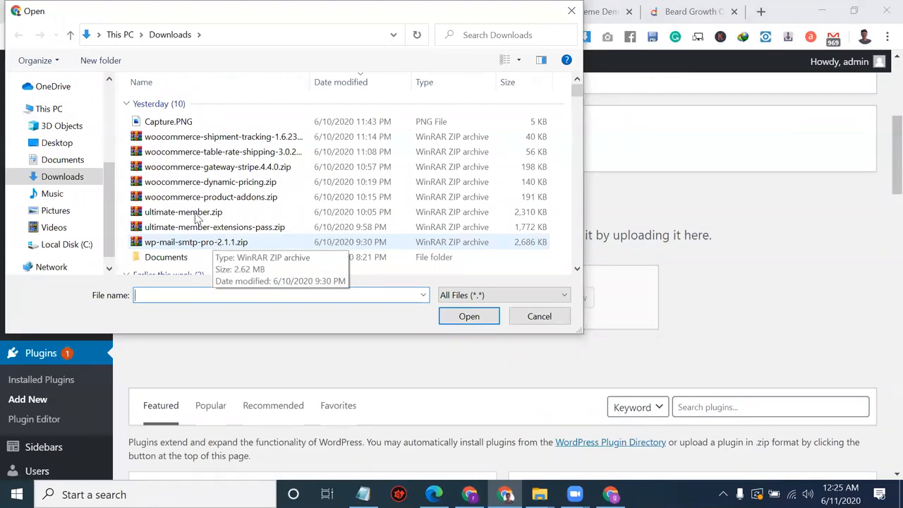
click(126, 36)
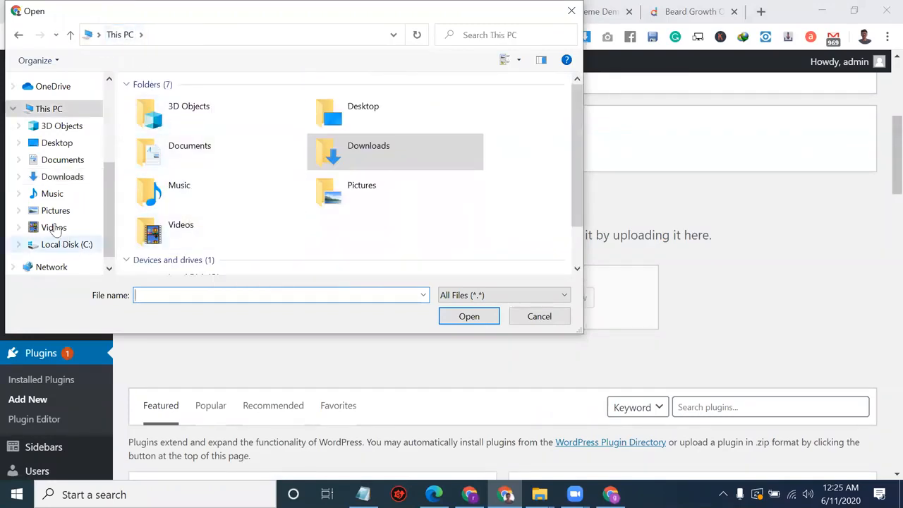
click(64, 160)
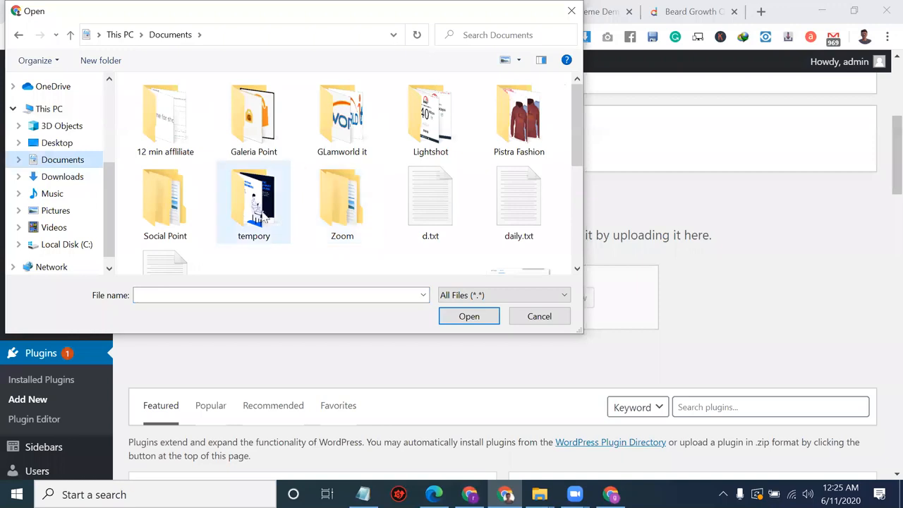
scroll(298, 233, down, 1)
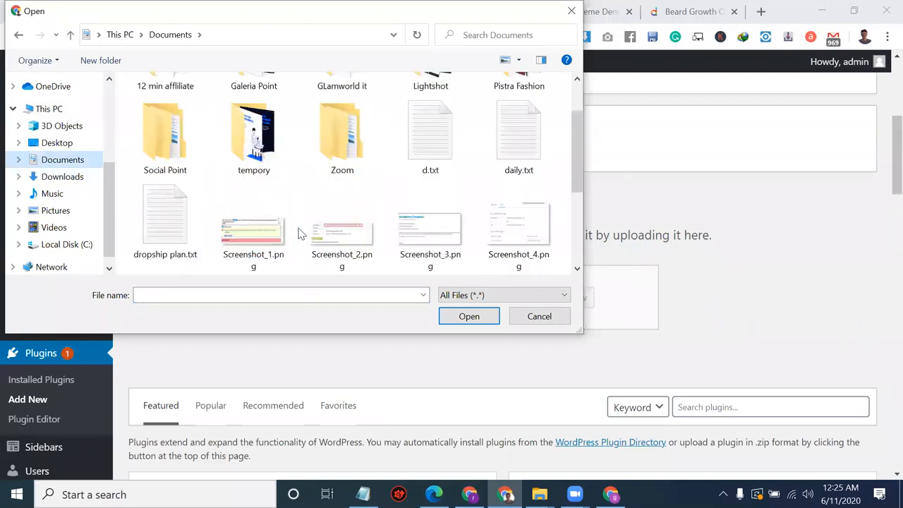
double_click(268, 158)
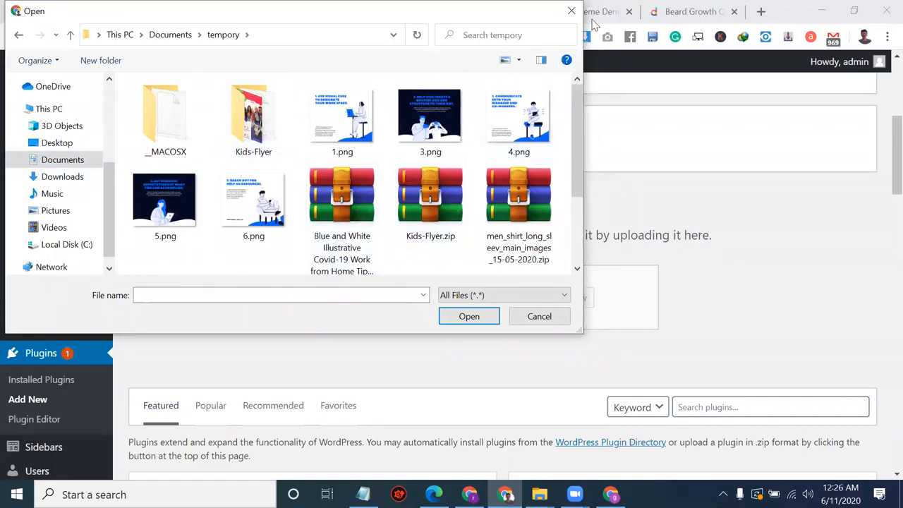
click(572, 10)
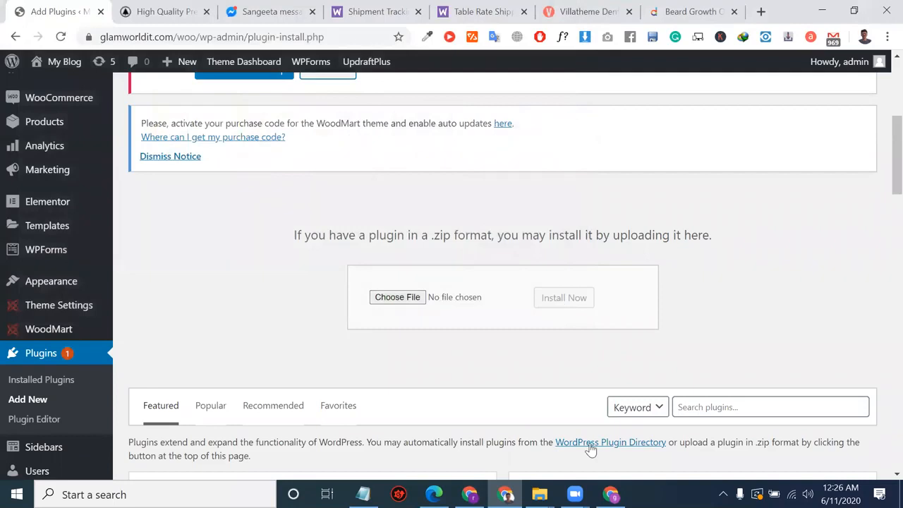
Switch to File Explorer, locate the Uni CPO plugin archive in the "some important plugin" folder in Documents, and put the Explorer windows away.
mouse_move(539, 493)
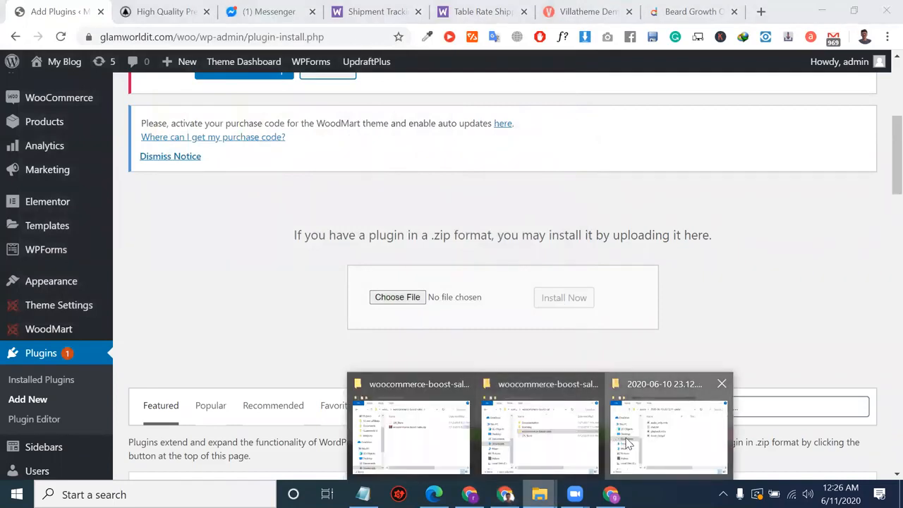
click(677, 430)
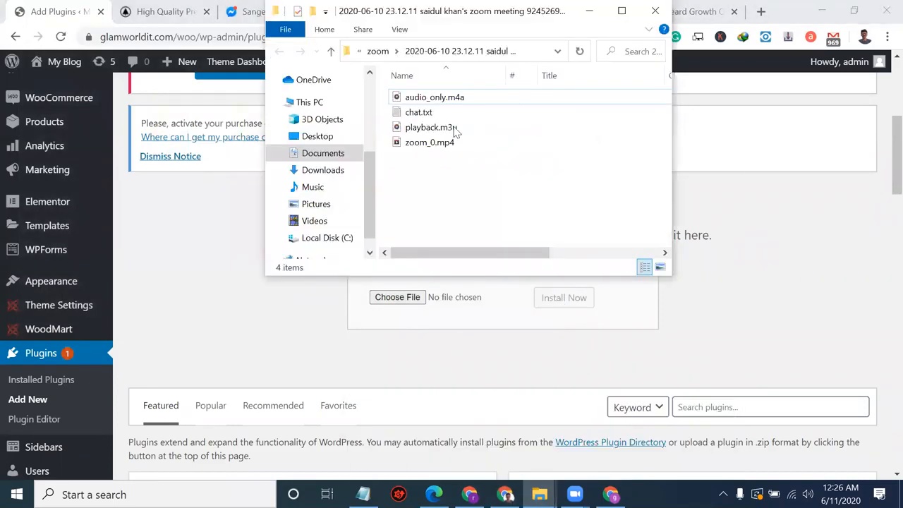
mouse_move(539, 493)
click(535, 427)
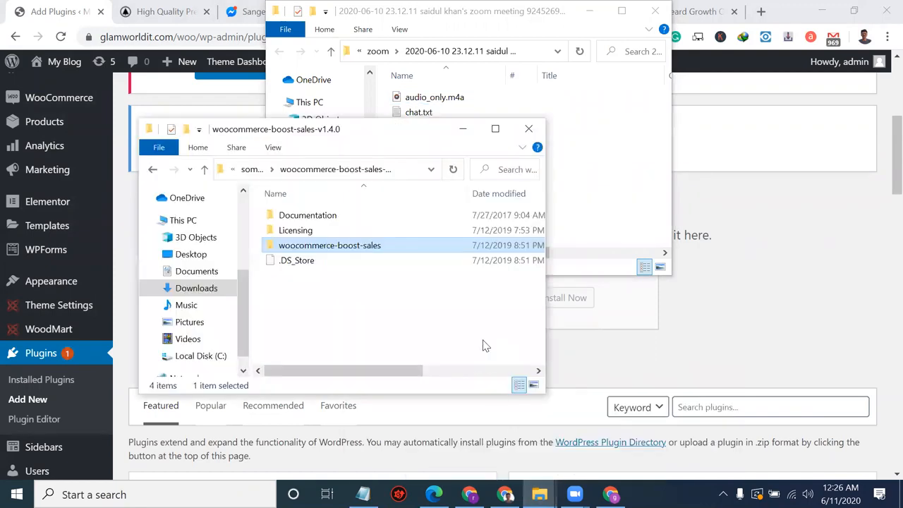
click(251, 169)
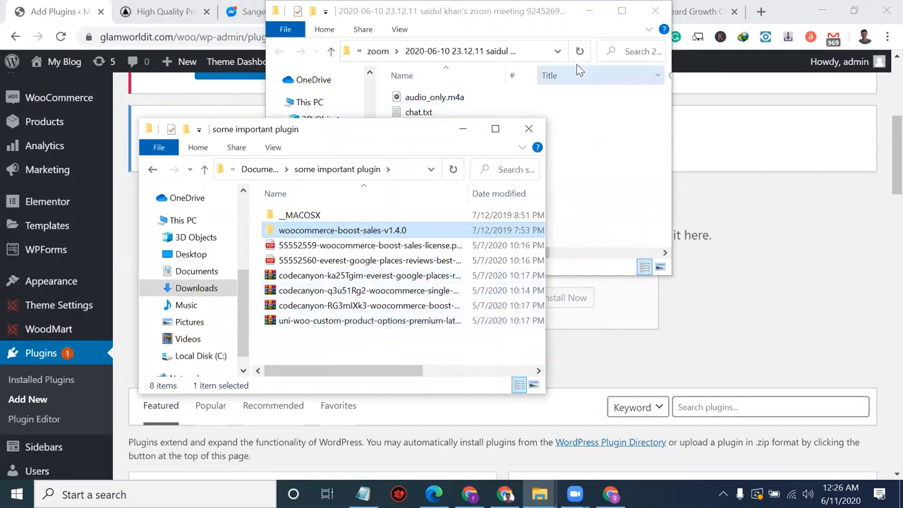
click(582, 21)
click(585, 14)
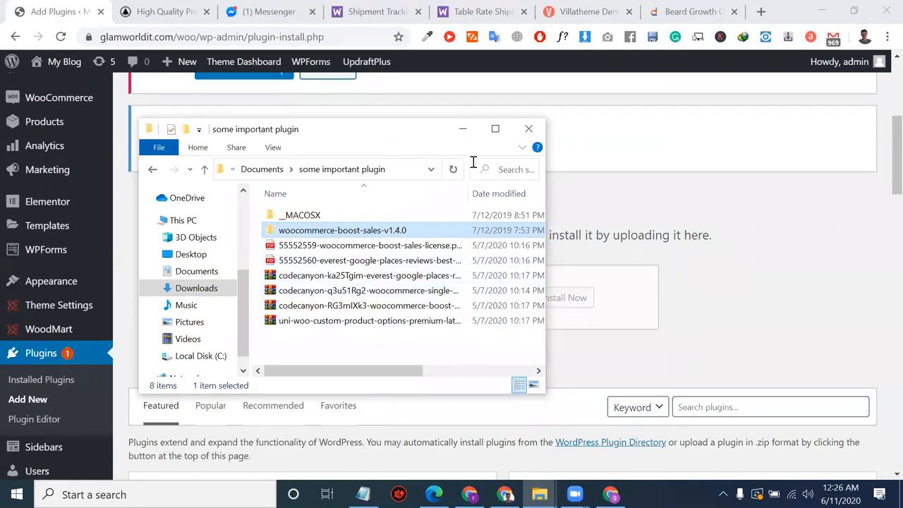
click(463, 129)
Start choosing a plugin file to upload and look through the Downloads folder for the Uni CPO archive using "uni".
click(395, 297)
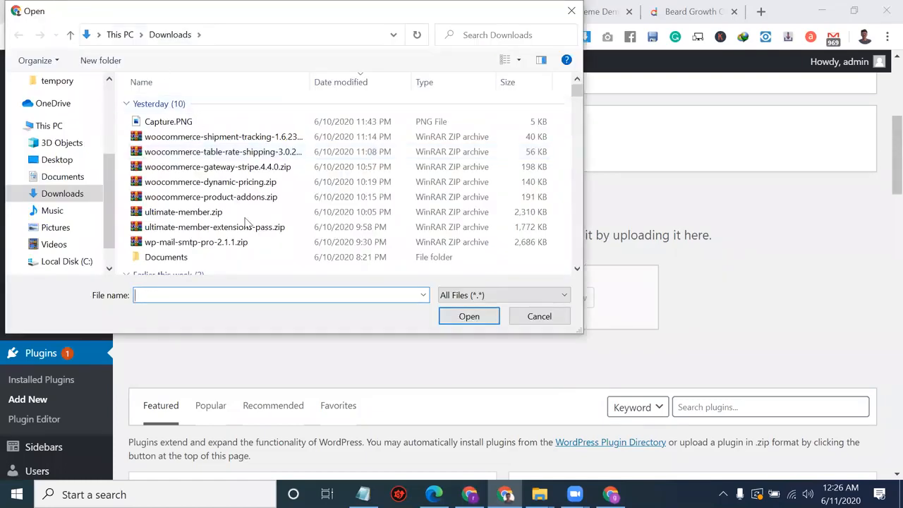
text(uni)
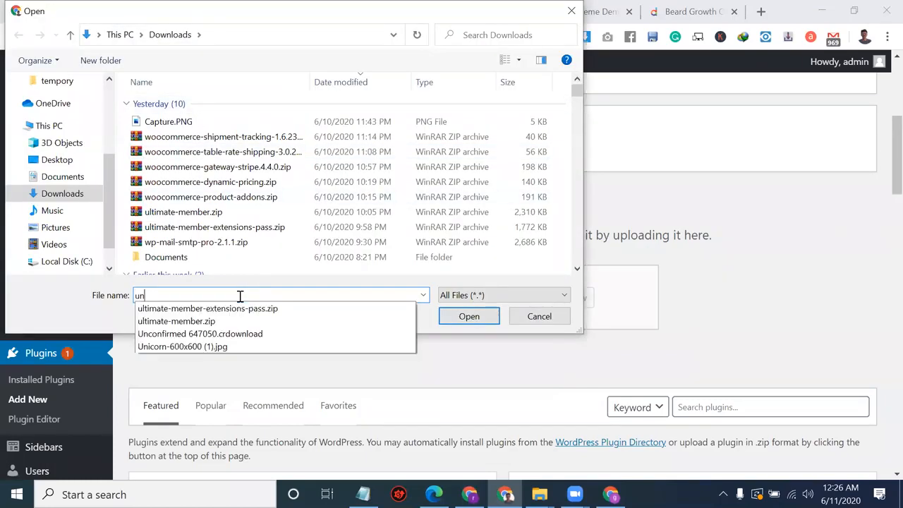
key(BackSpace)
key(BackSpace)
key(BackSpace)
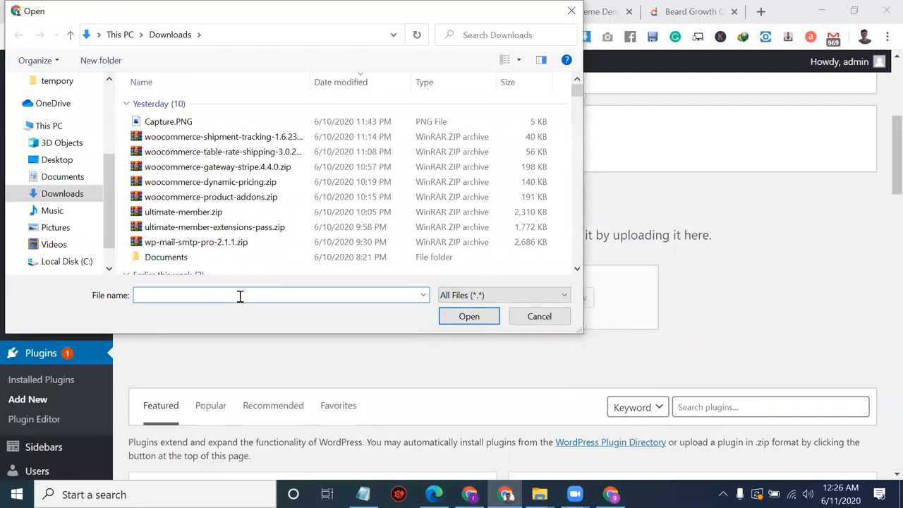
scroll(247, 269, down, 3)
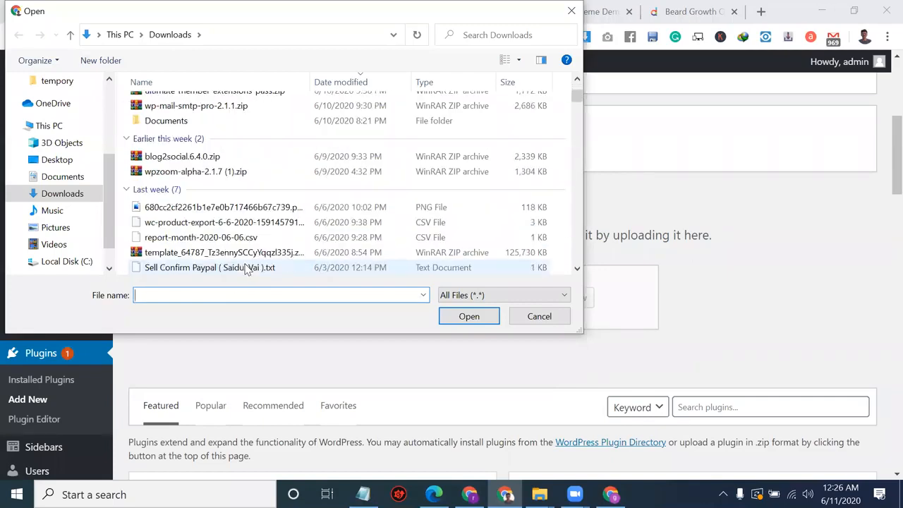
scroll(266, 198, up, 1)
scroll(266, 198, up, 2)
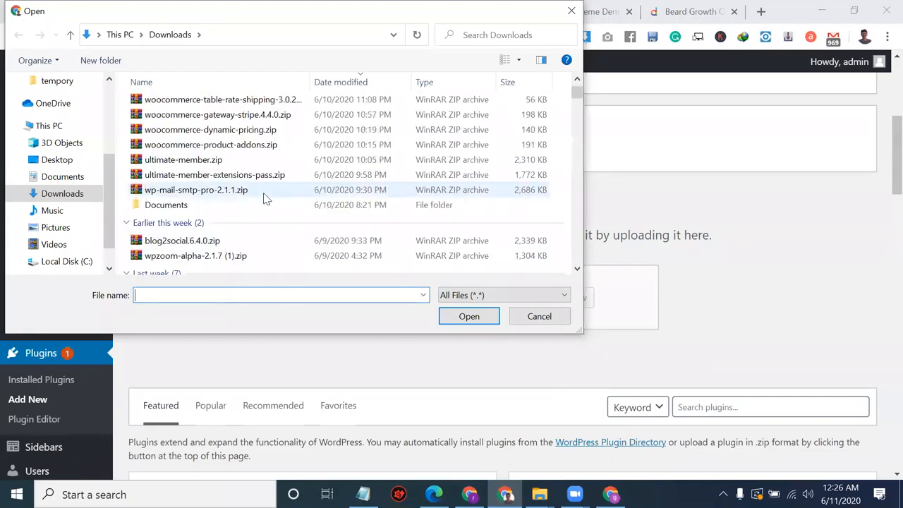